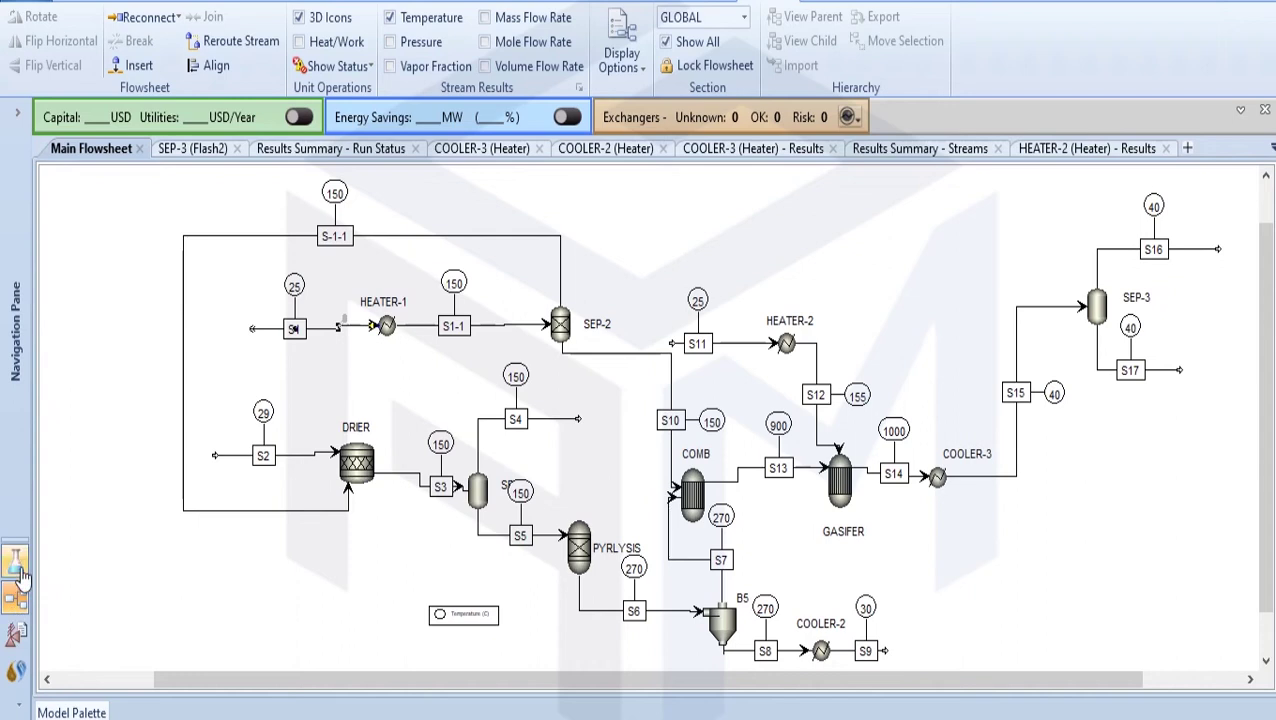
Review the global setup, the component list and the global property method in the Properties environment.
{"action": "left_click", "coordinate": [17, 565]}
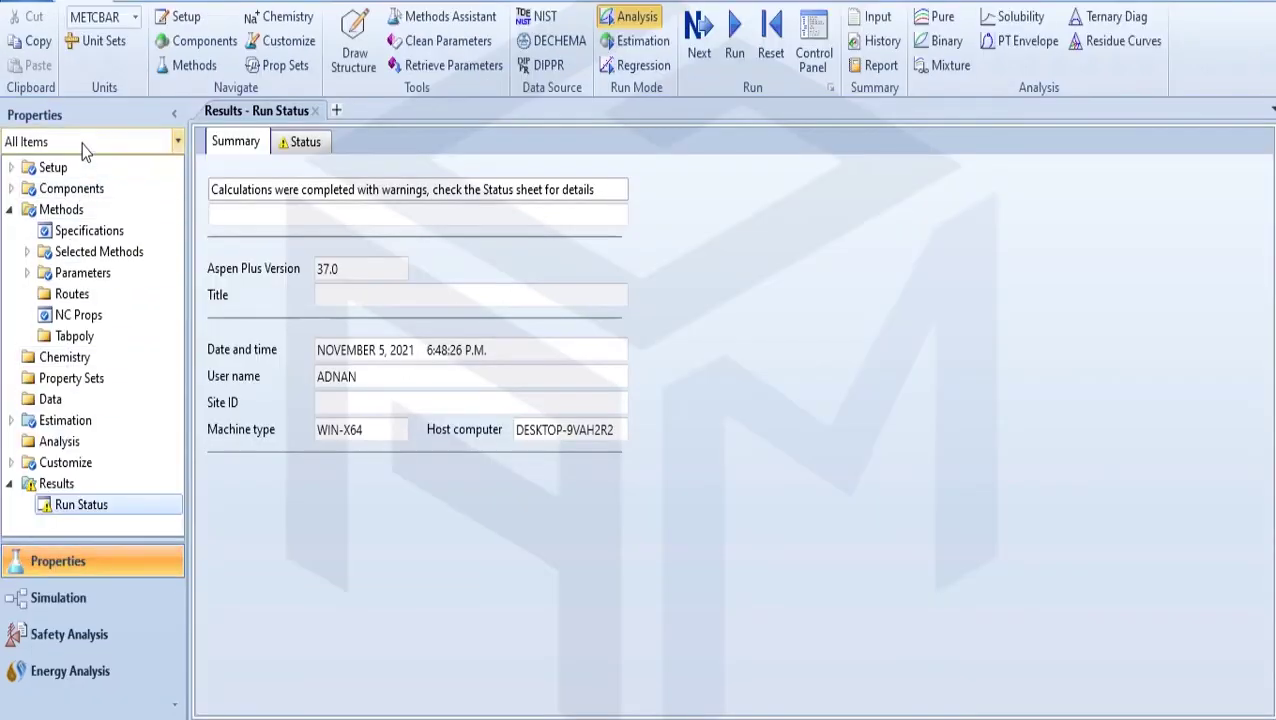
{"action": "left_click", "coordinate": [58, 169]}
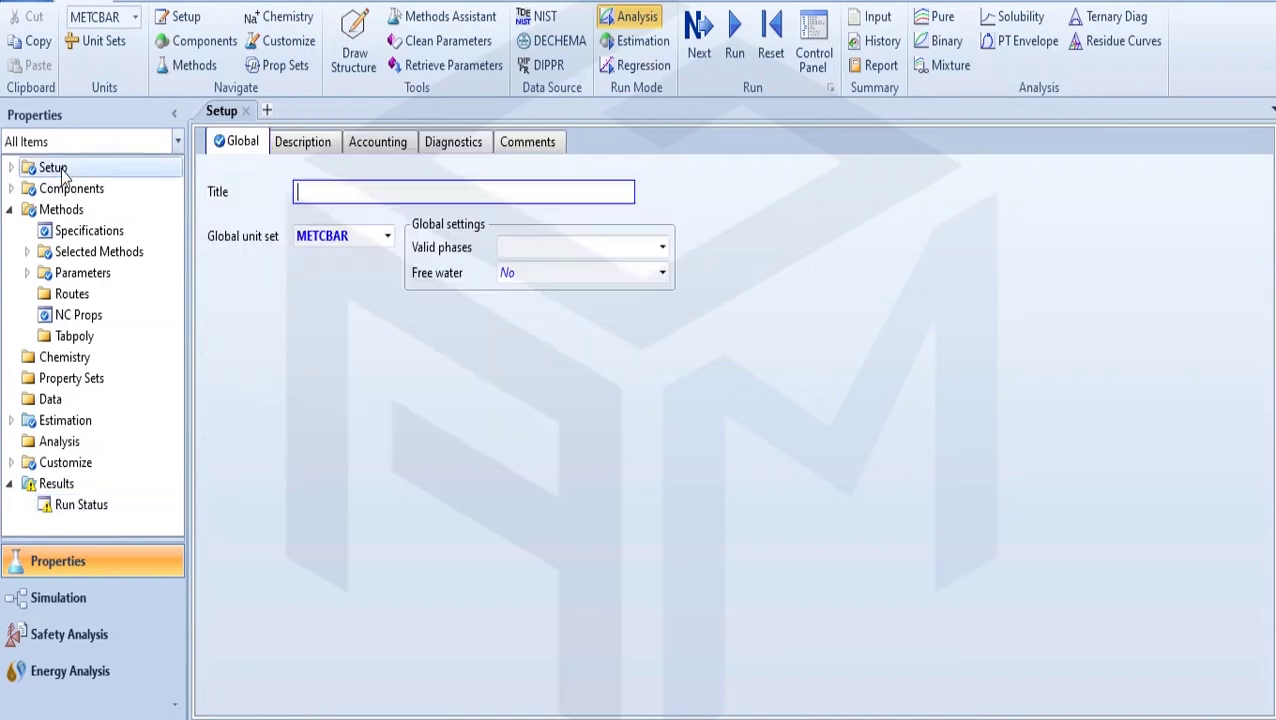
{"action": "left_click", "coordinate": [69, 190]}
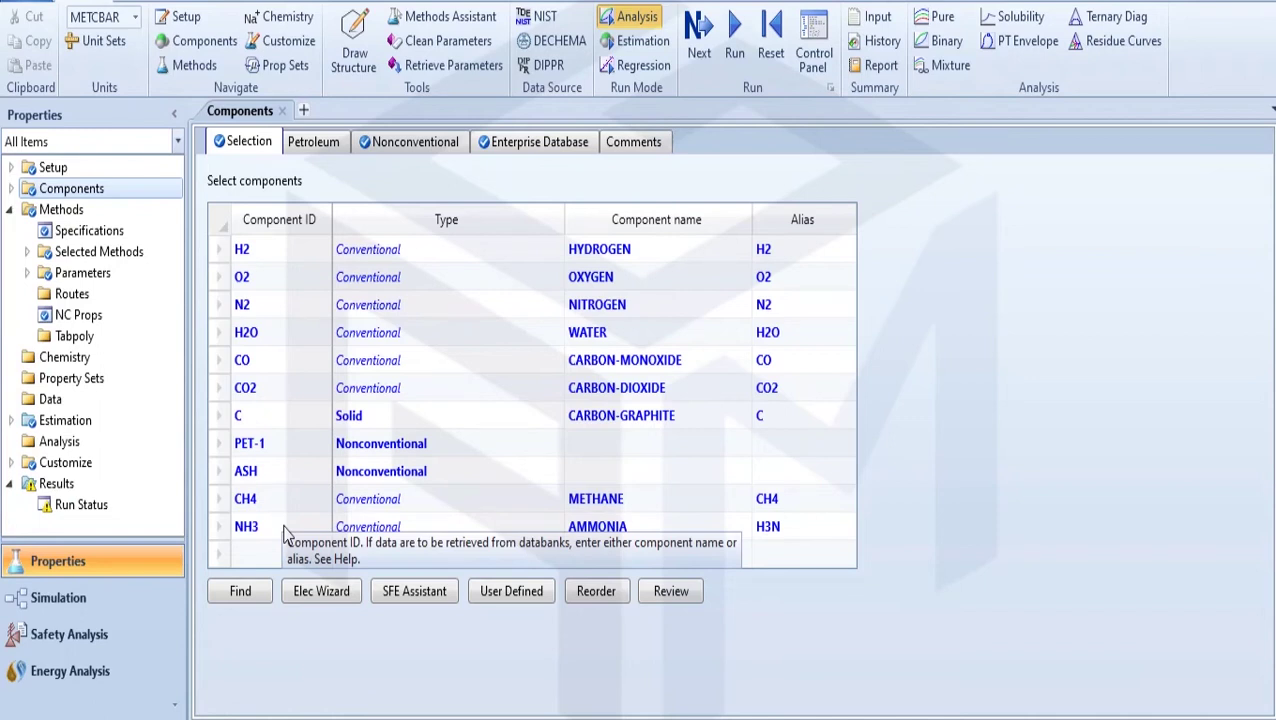
{"action": "left_click", "coordinate": [61, 211]}
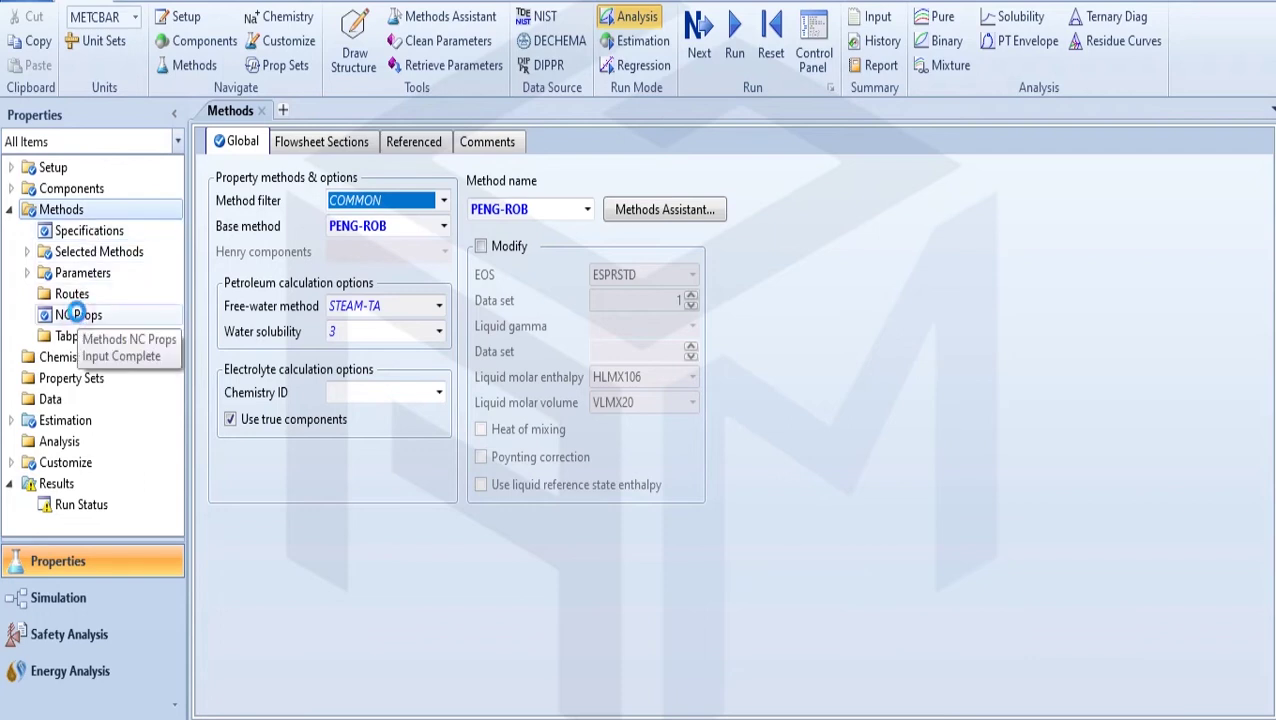
Check the nonconventional enthalpy and density models assigned to PET-1 and ASH.
{"action": "left_click", "coordinate": [80, 316]}
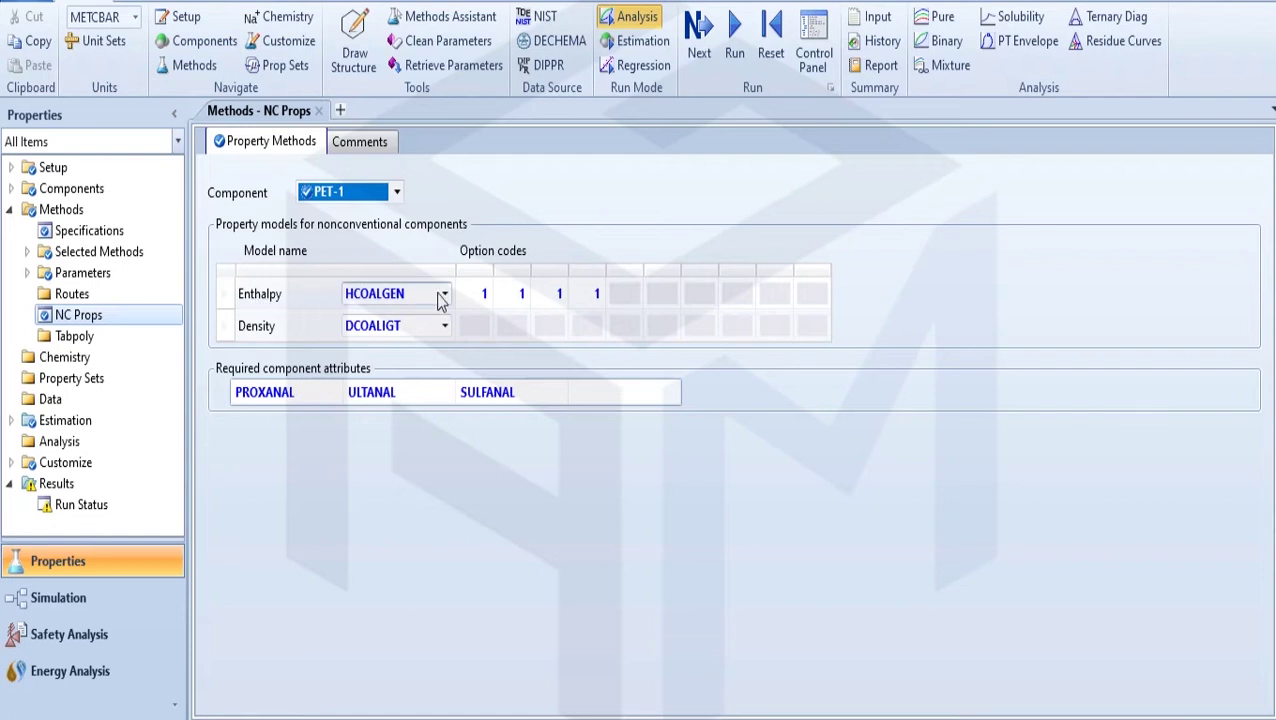
{"action": "mouse_move", "coordinate": [359, 308]}
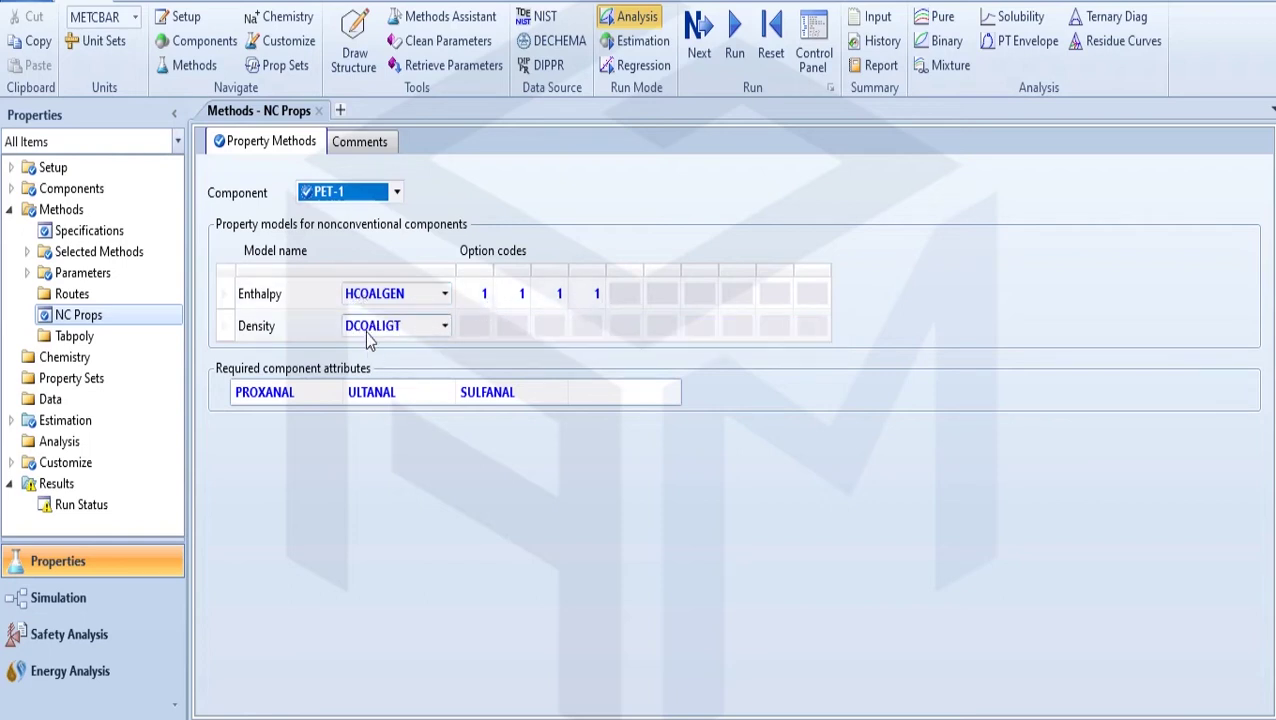
{"action": "left_click", "coordinate": [396, 191]}
{"action": "left_click", "coordinate": [330, 240]}
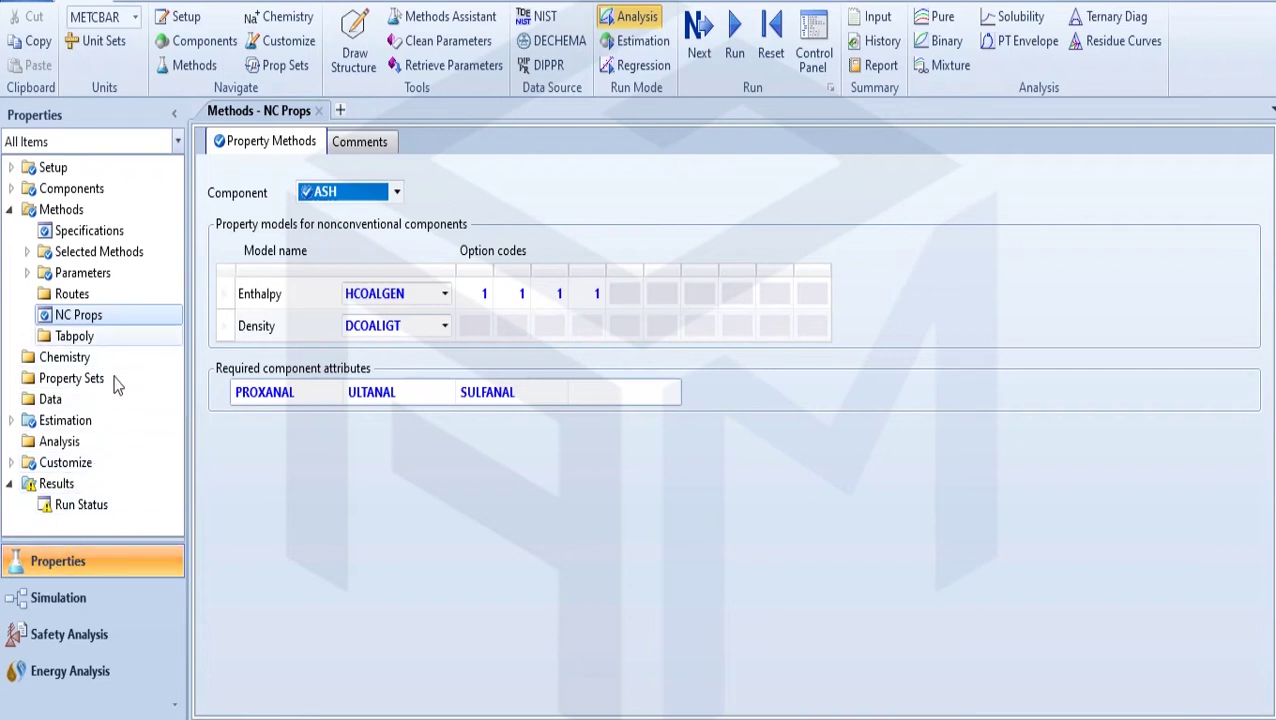
Return to the simulation flowsheet and review feed stream S2's Mixed, CI Solid and NC Solid specifications.
{"action": "left_click", "coordinate": [97, 608]}
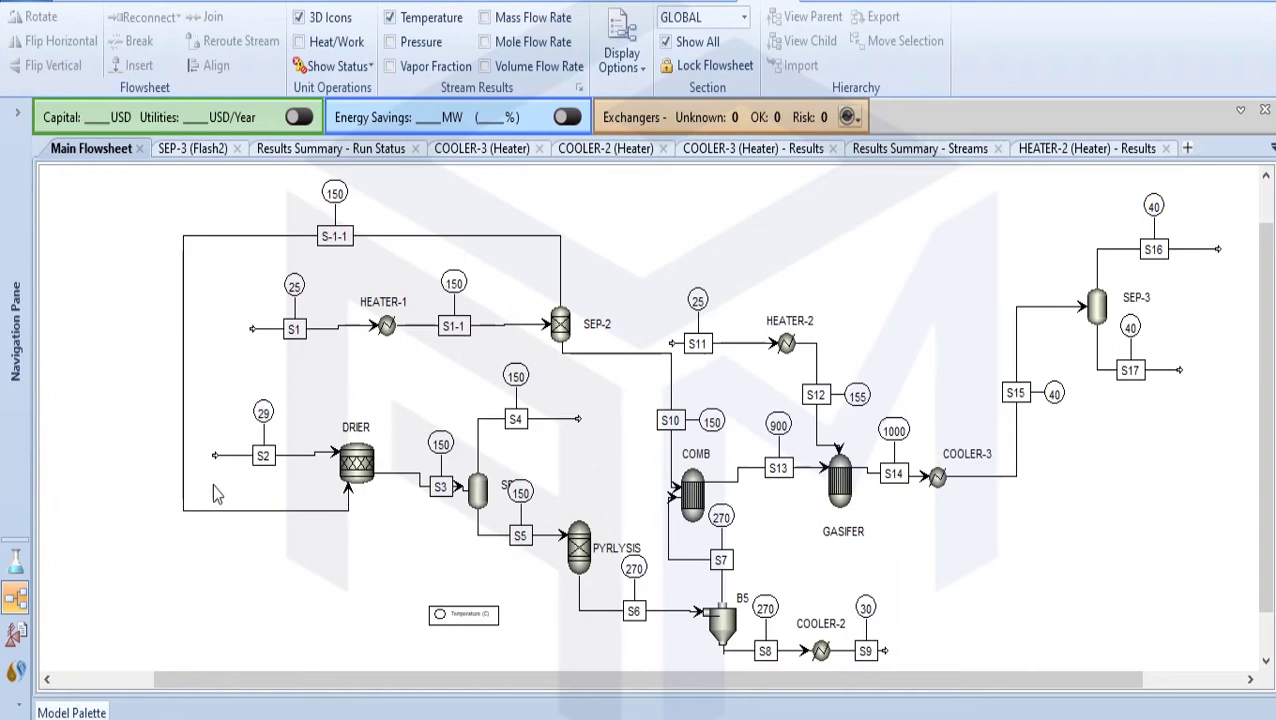
{"action": "left_click", "coordinate": [284, 456]}
{"action": "double_click", "coordinate": [287, 463]}
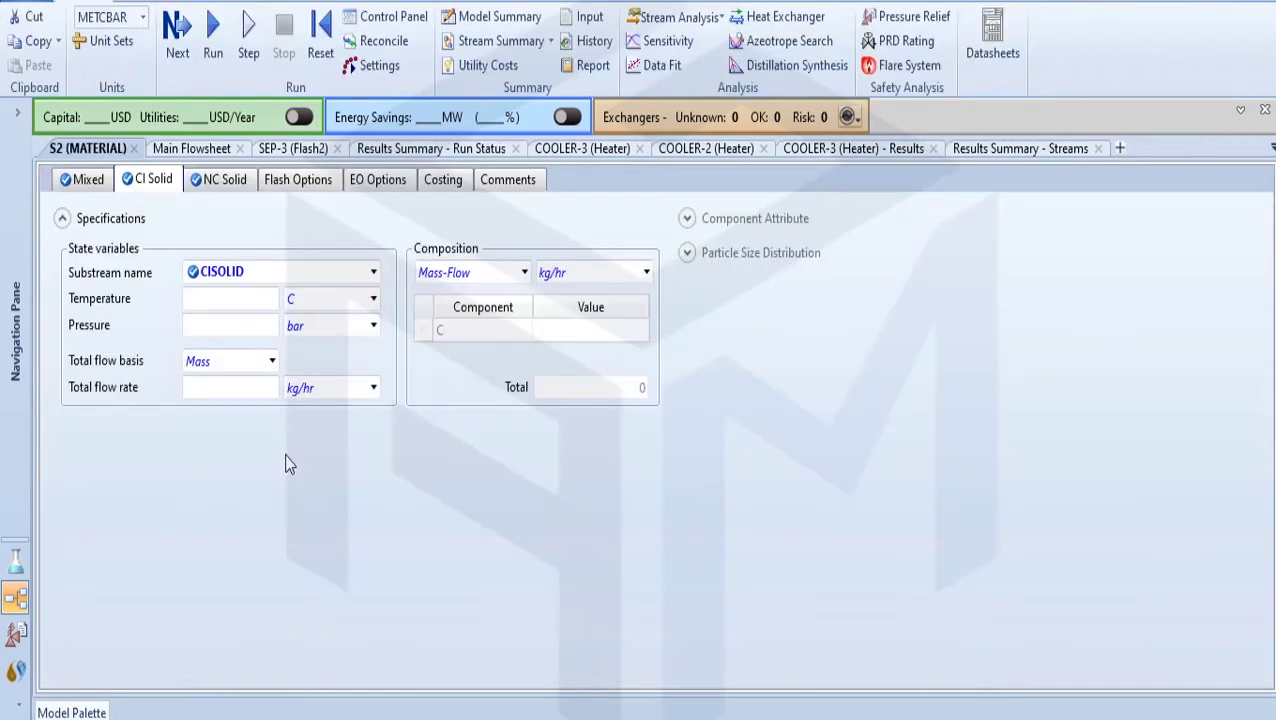
{"action": "left_click", "coordinate": [80, 182]}
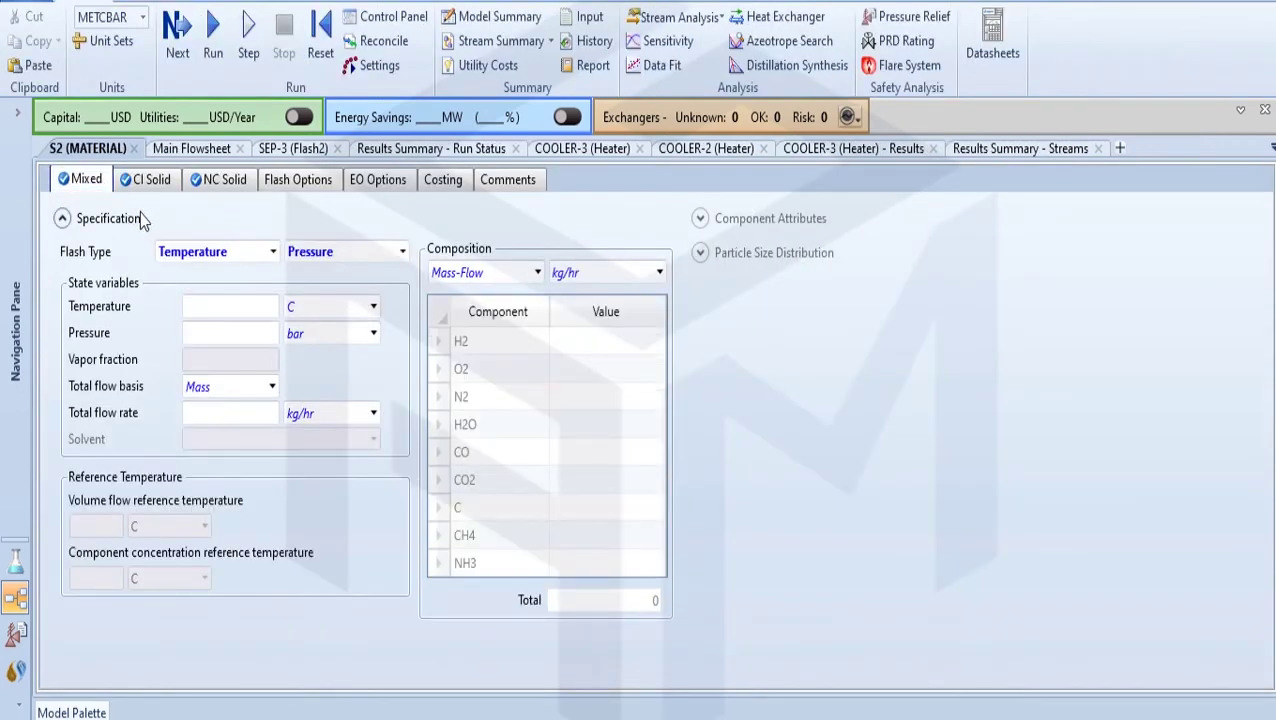
{"action": "left_click", "coordinate": [160, 179]}
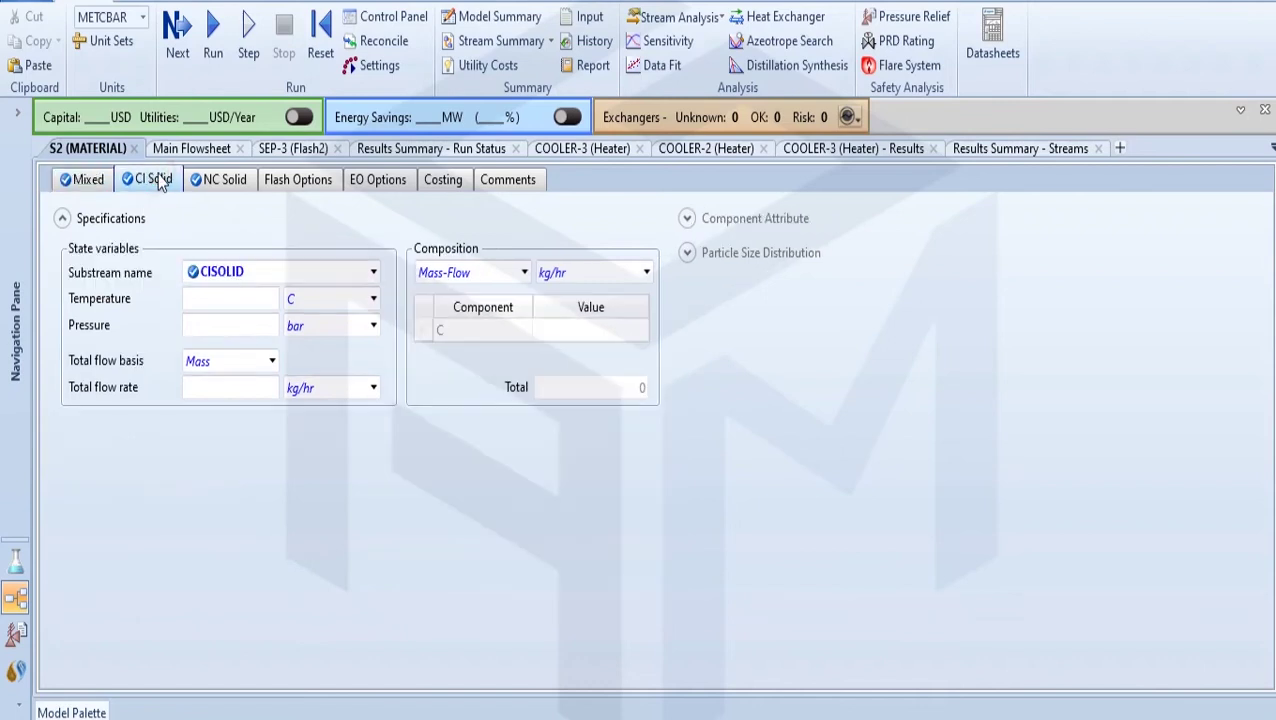
{"action": "left_click", "coordinate": [220, 182]}
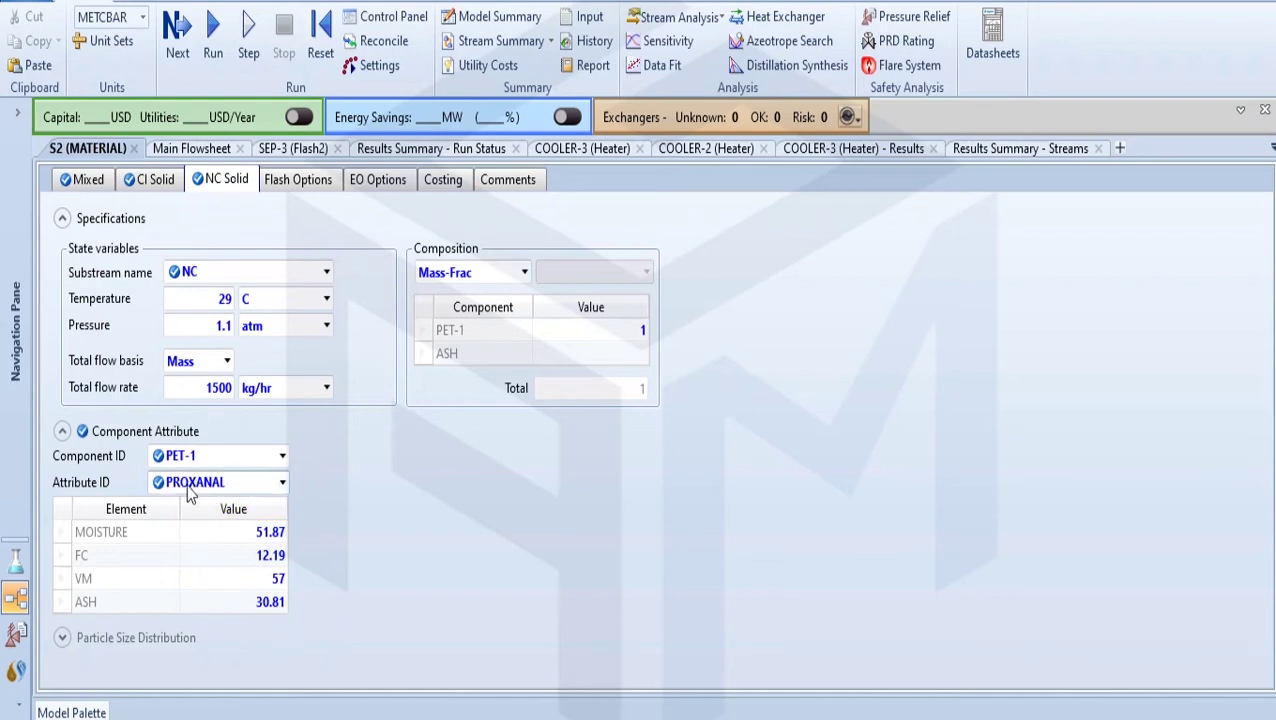
Examine PET-1's ULTANAL and SULFANAL component attributes in stream S2, and close the stream form.
{"action": "left_click", "coordinate": [274, 485]}
{"action": "left_click", "coordinate": [283, 482]}
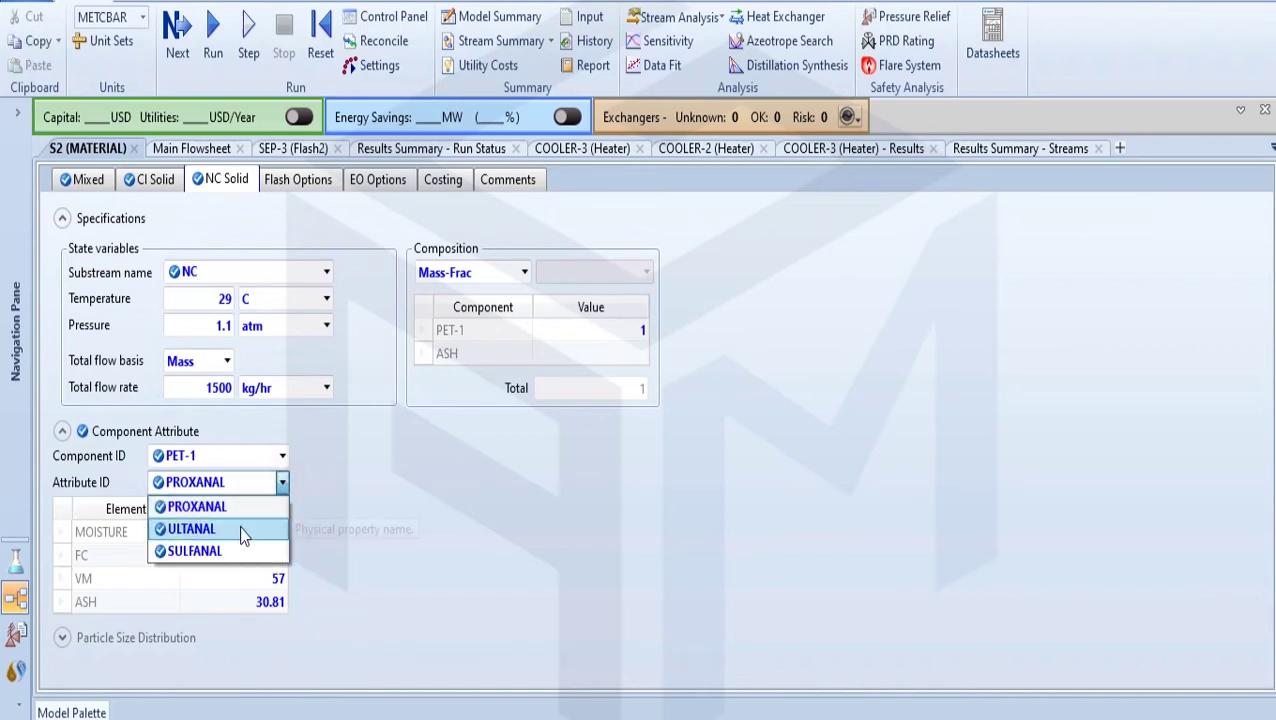
{"action": "left_click", "coordinate": [243, 530]}
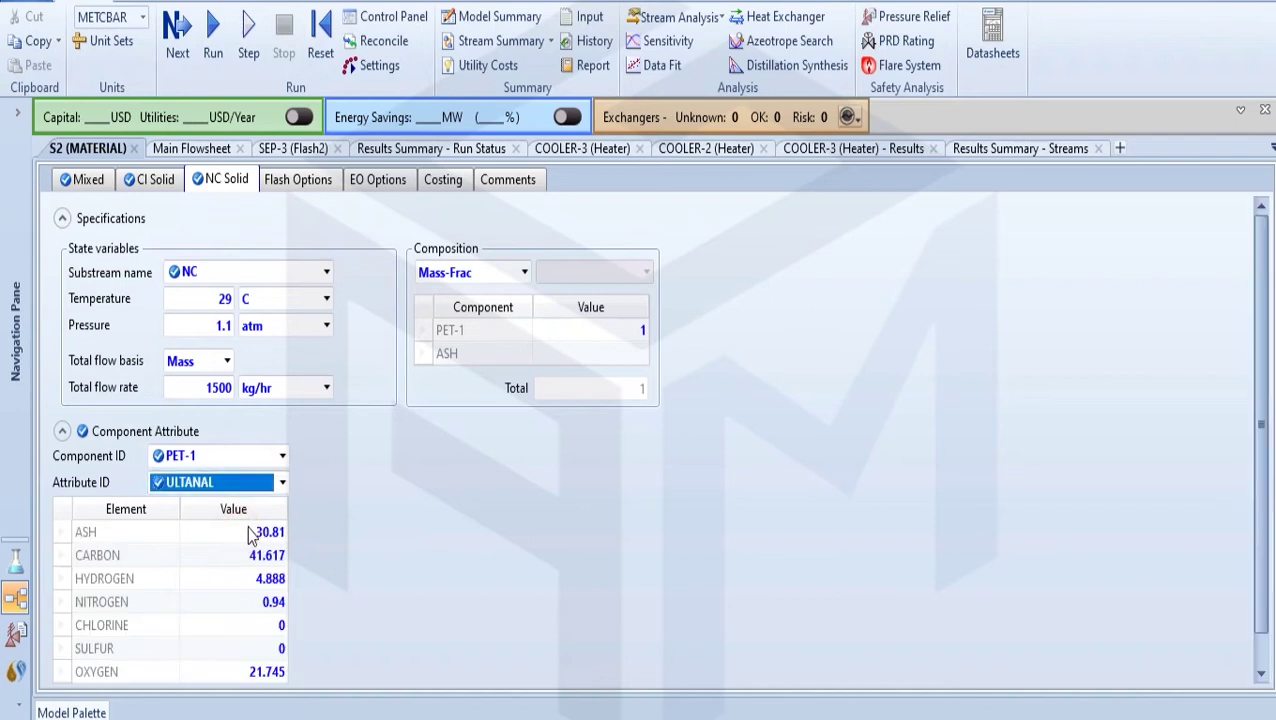
{"action": "left_click", "coordinate": [283, 482]}
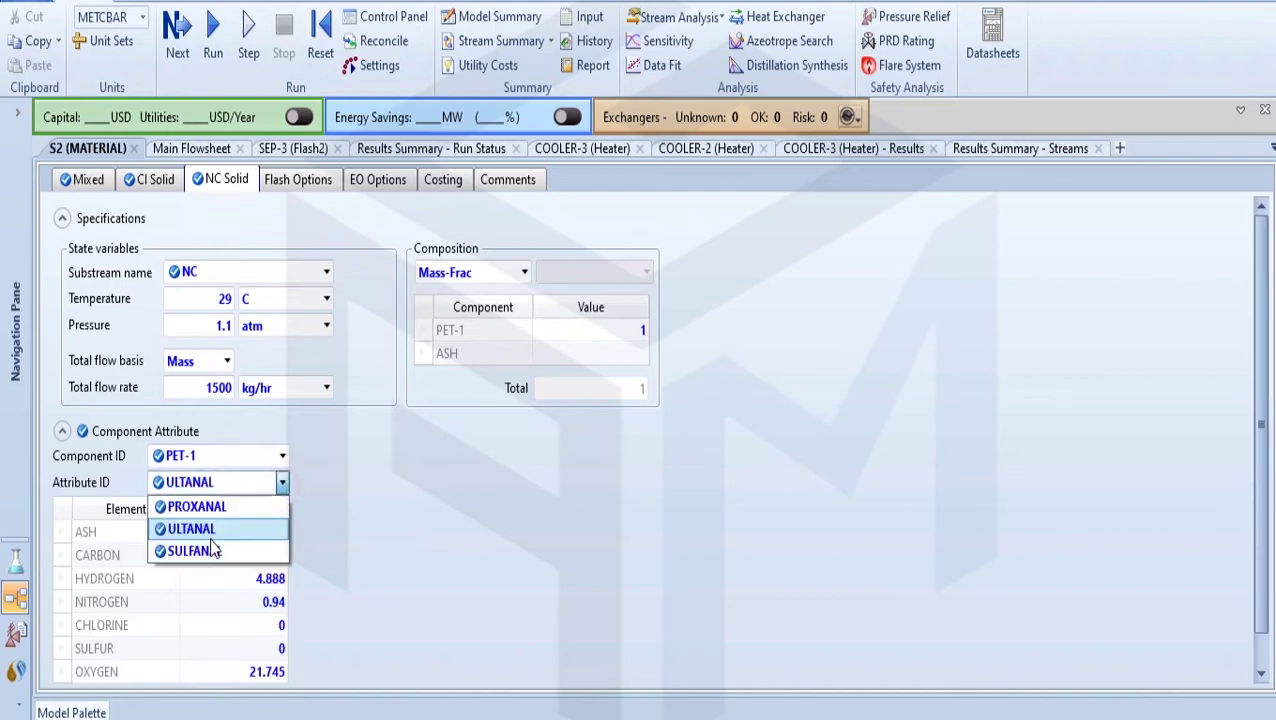
{"action": "left_click", "coordinate": [196, 552]}
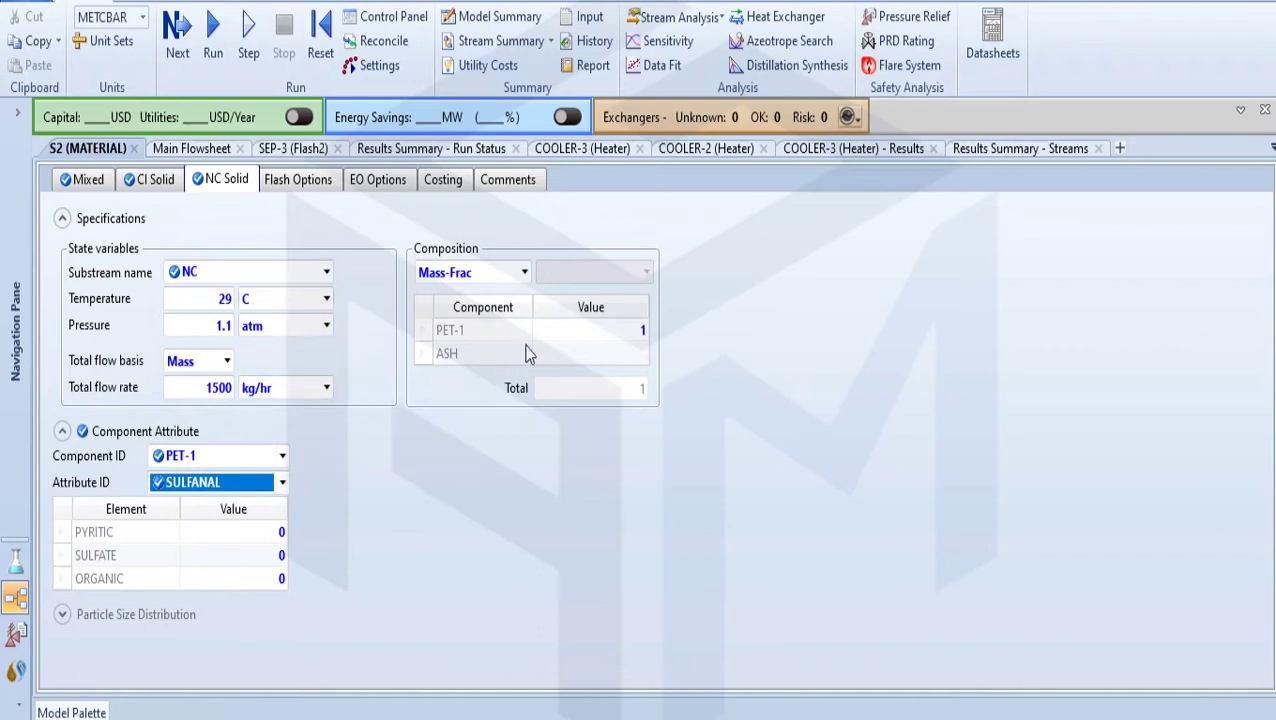
{"action": "left_click", "coordinate": [134, 149]}
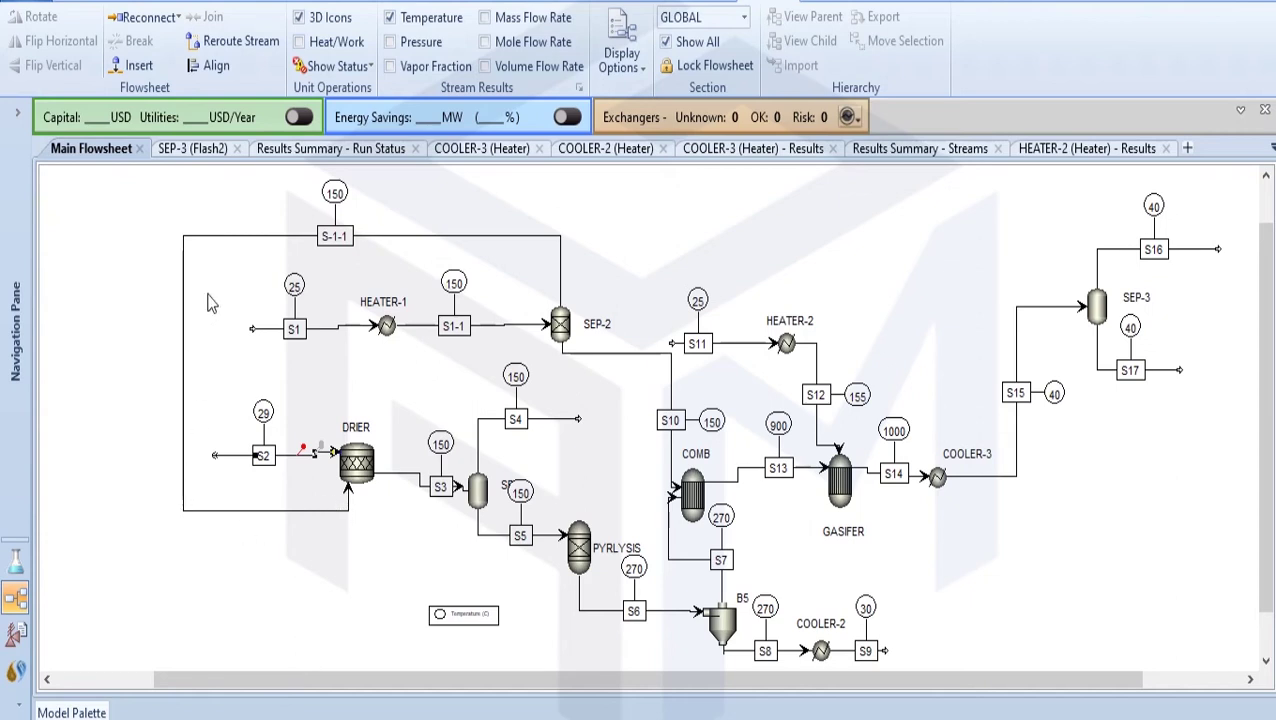
Review stream S1's Mixed conditions and composition, check its NC Solid inputs, and close the form.
{"action": "double_click", "coordinate": [292, 328]}
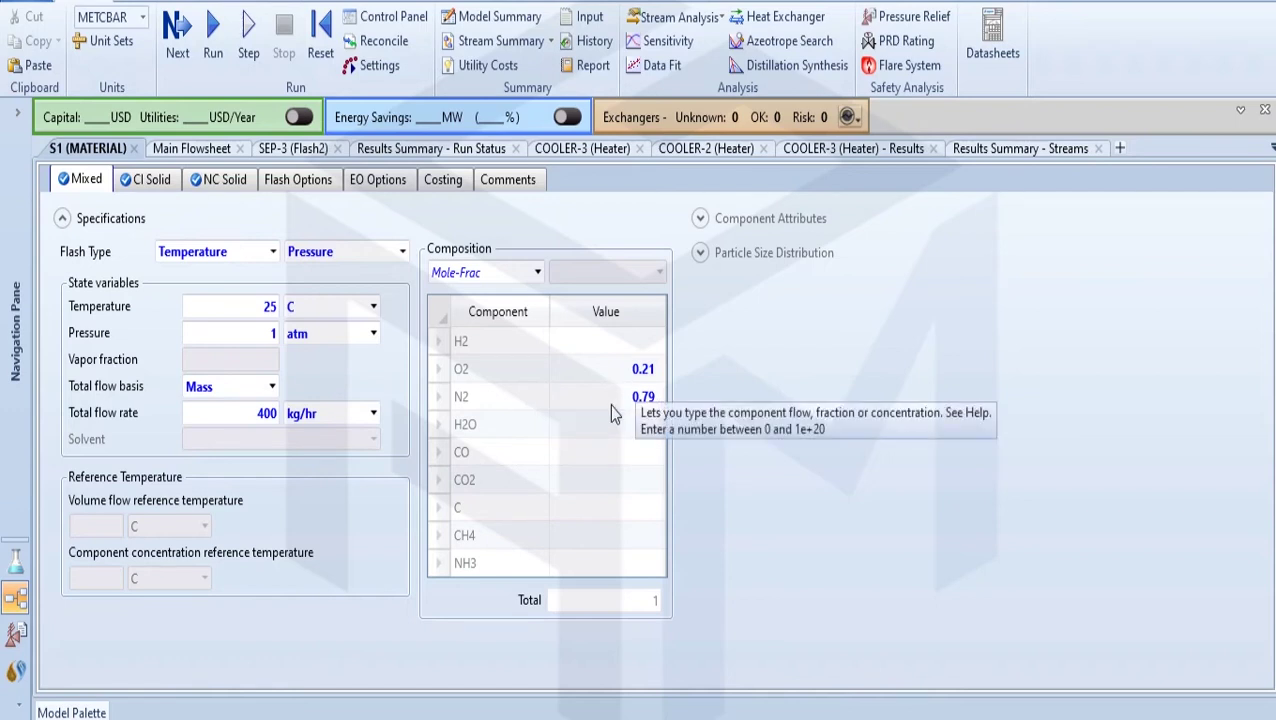
{"action": "left_click", "coordinate": [216, 180]}
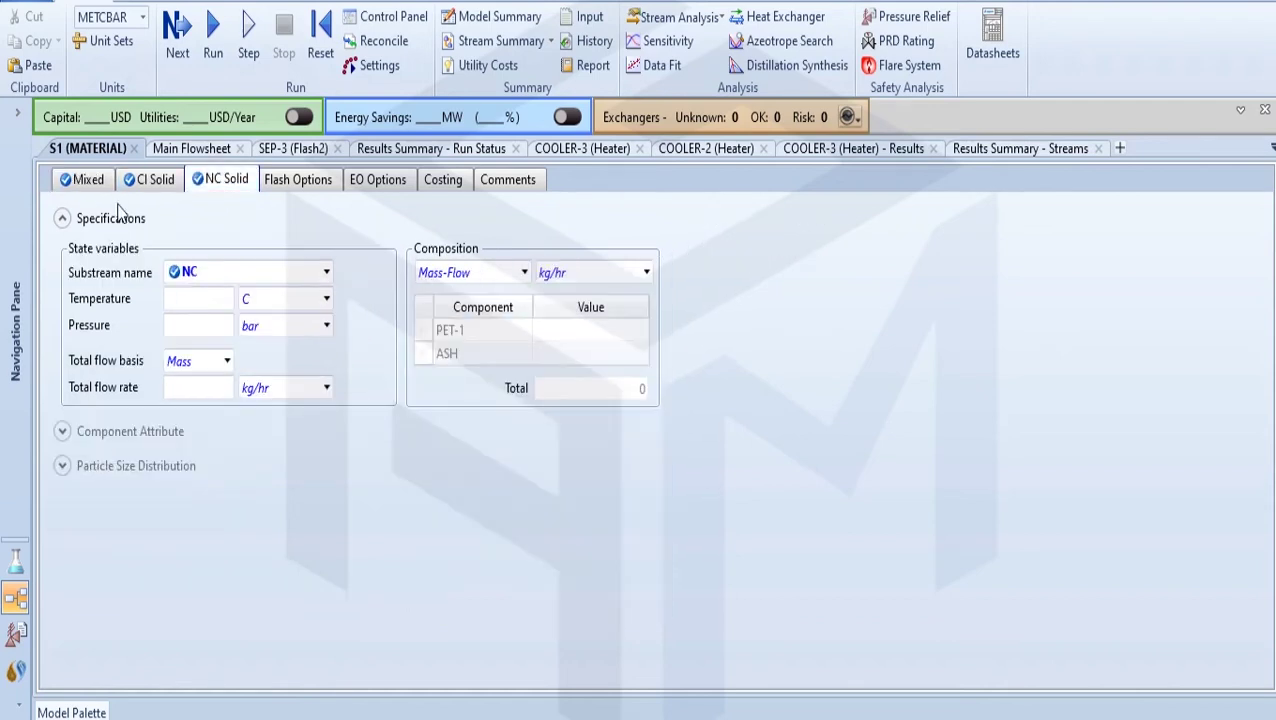
{"action": "left_click", "coordinate": [82, 181]}
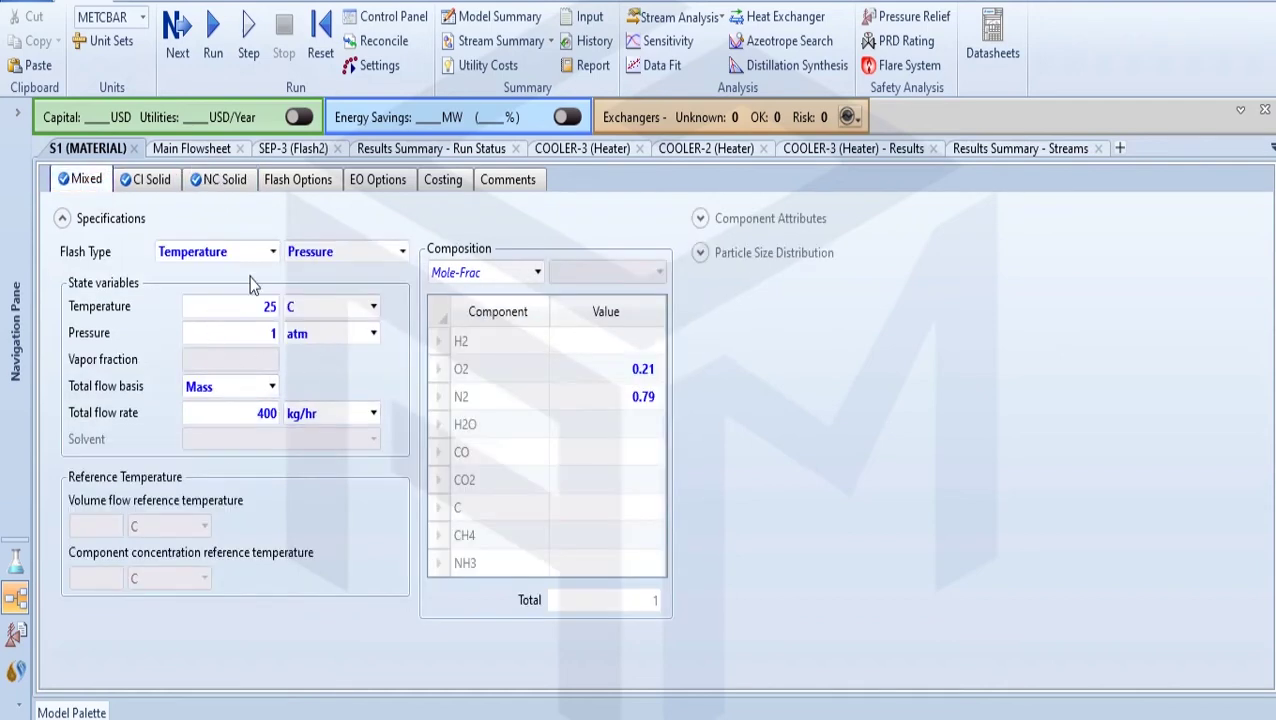
{"action": "left_click", "coordinate": [215, 184]}
{"action": "left_click", "coordinate": [92, 180]}
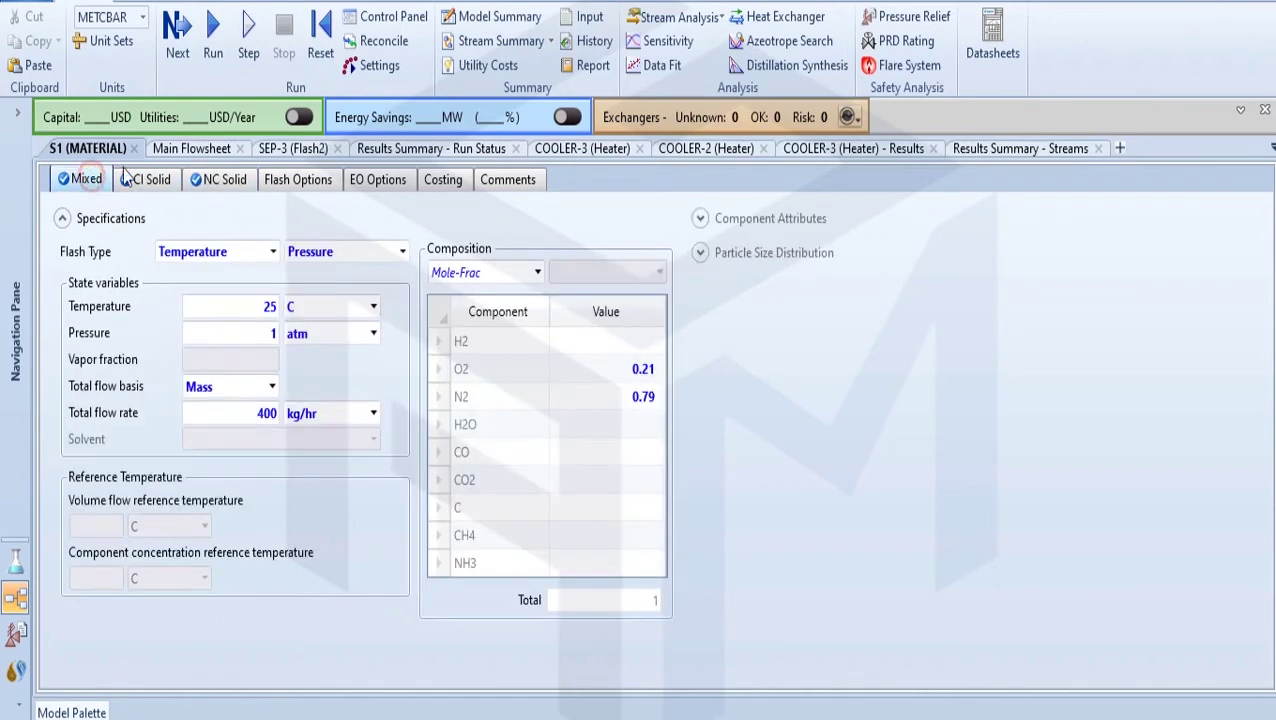
{"action": "left_click", "coordinate": [133, 149]}
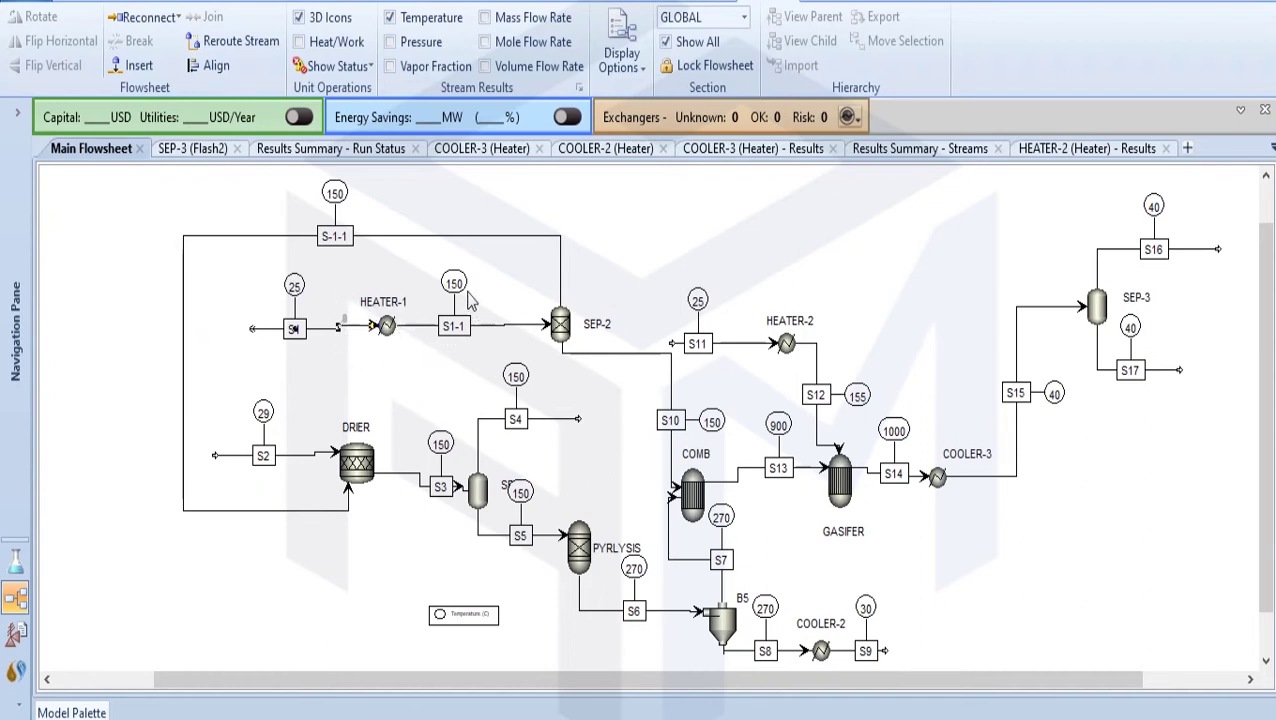
Check HEATER-1's flash specifications and return to the flowsheet.
{"action": "double_click", "coordinate": [382, 334]}
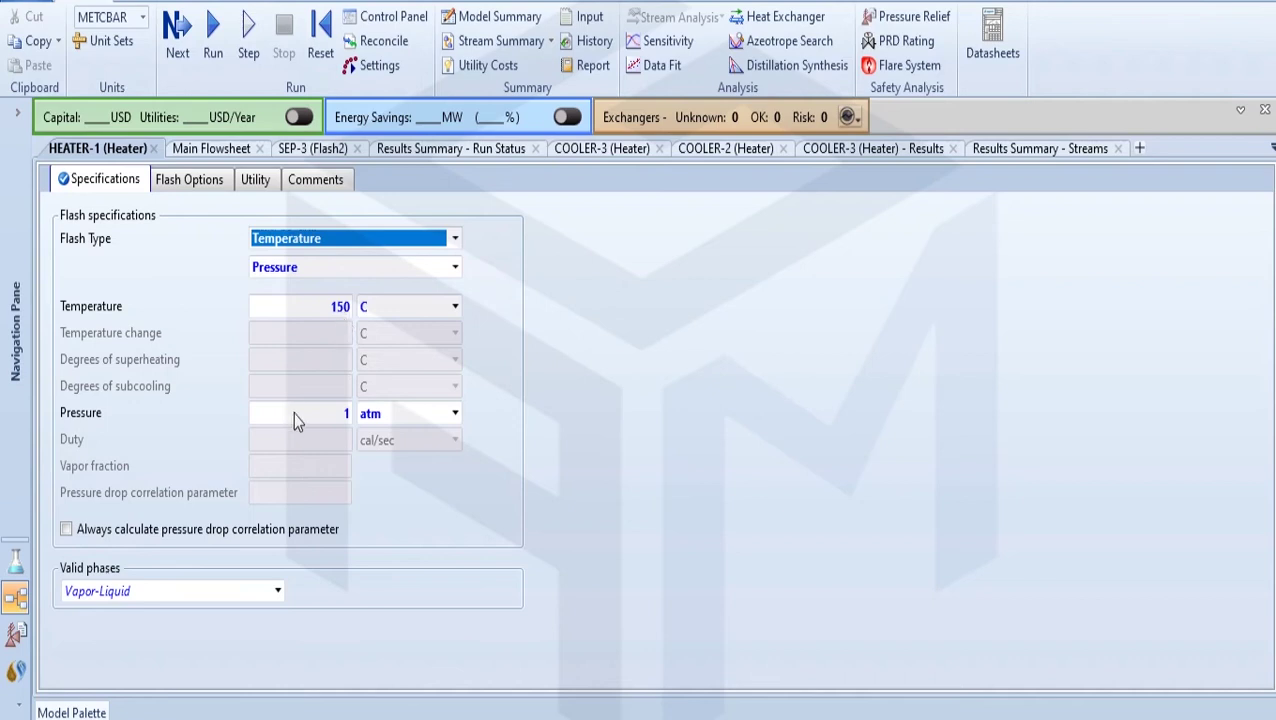
{"action": "left_click", "coordinate": [155, 148]}
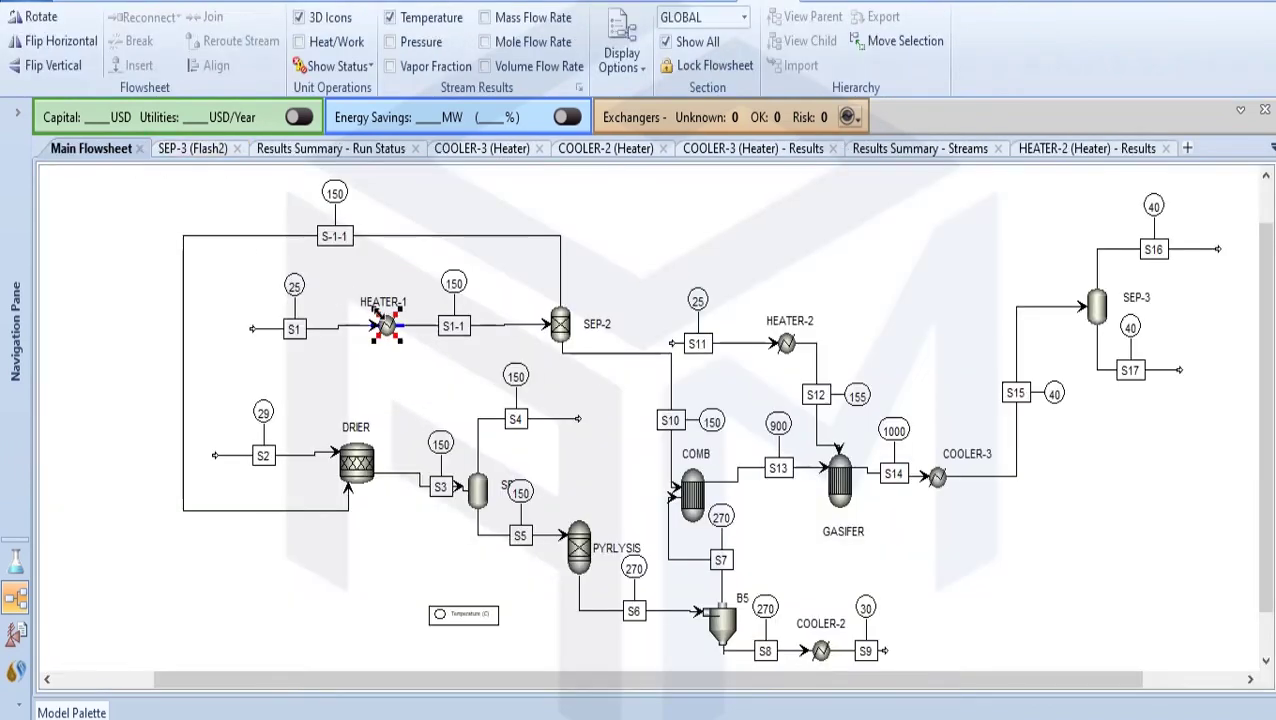
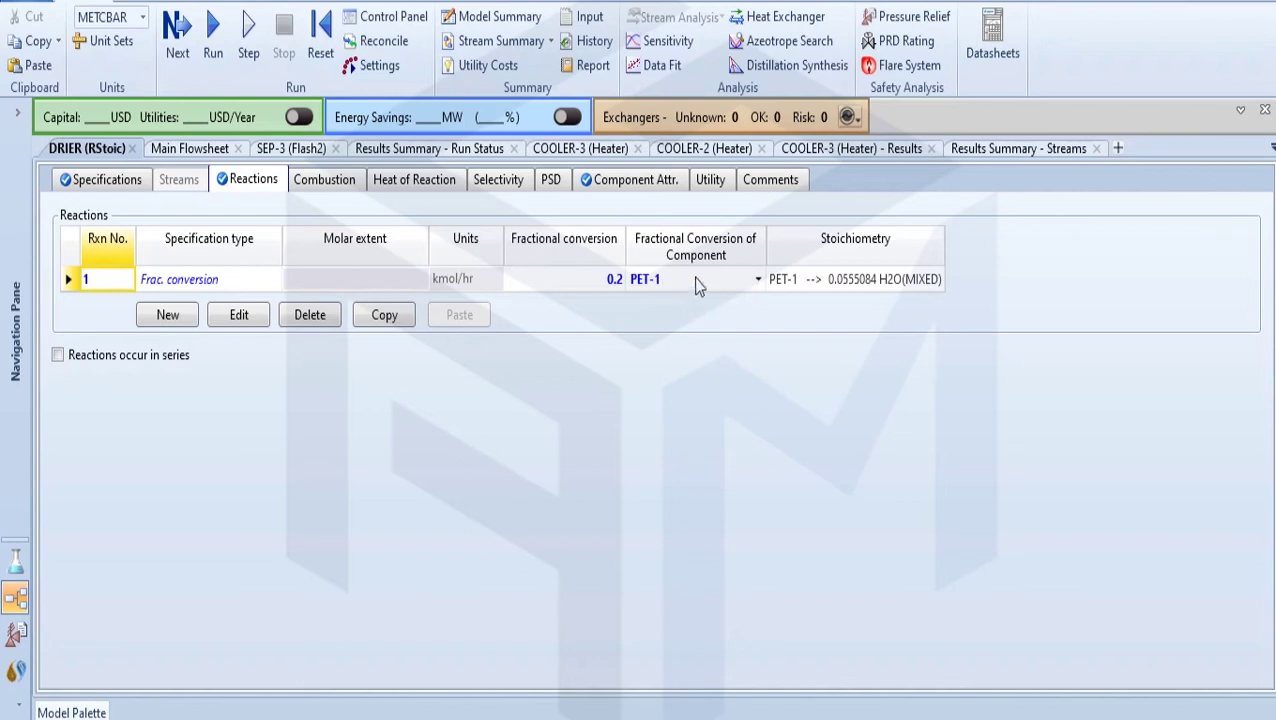
Inspect the stoichiometry of the DRIER's reaction and its operating conditions, and close the block form.
{"action": "double_click", "coordinate": [846, 278]}
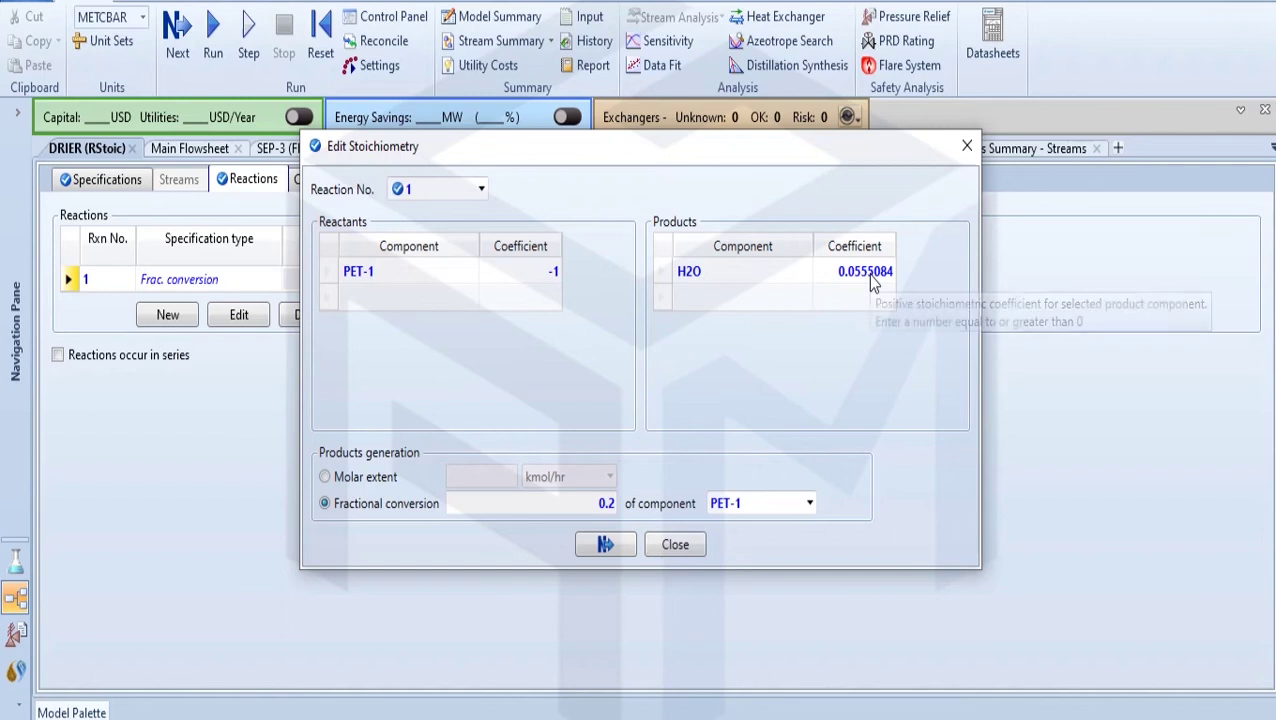
{"action": "left_click", "coordinate": [968, 148]}
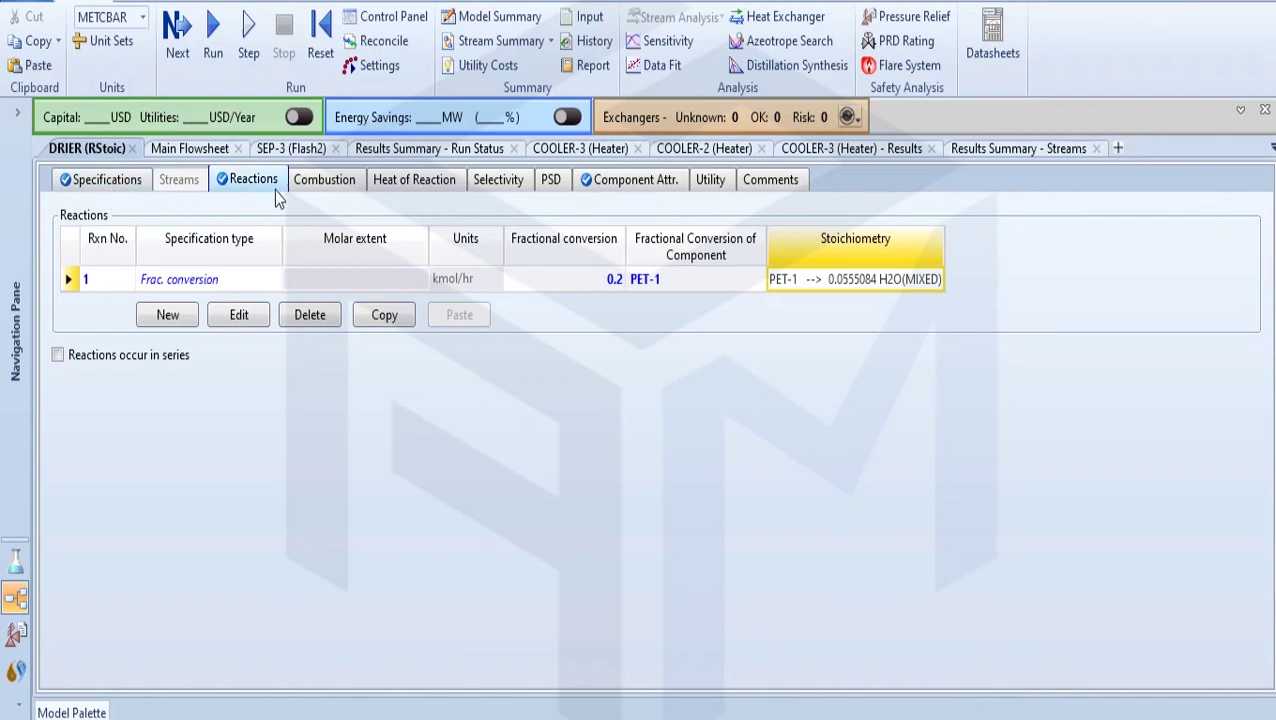
{"action": "left_click", "coordinate": [123, 182]}
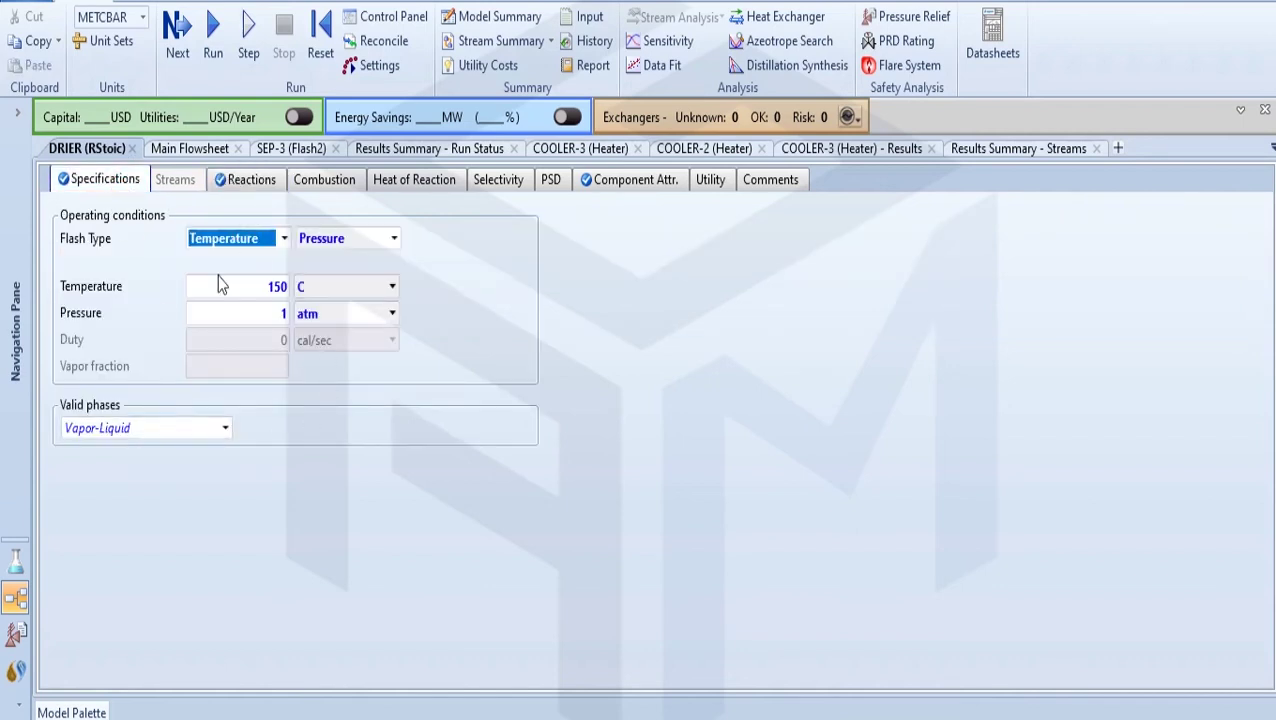
{"action": "left_click", "coordinate": [133, 149]}
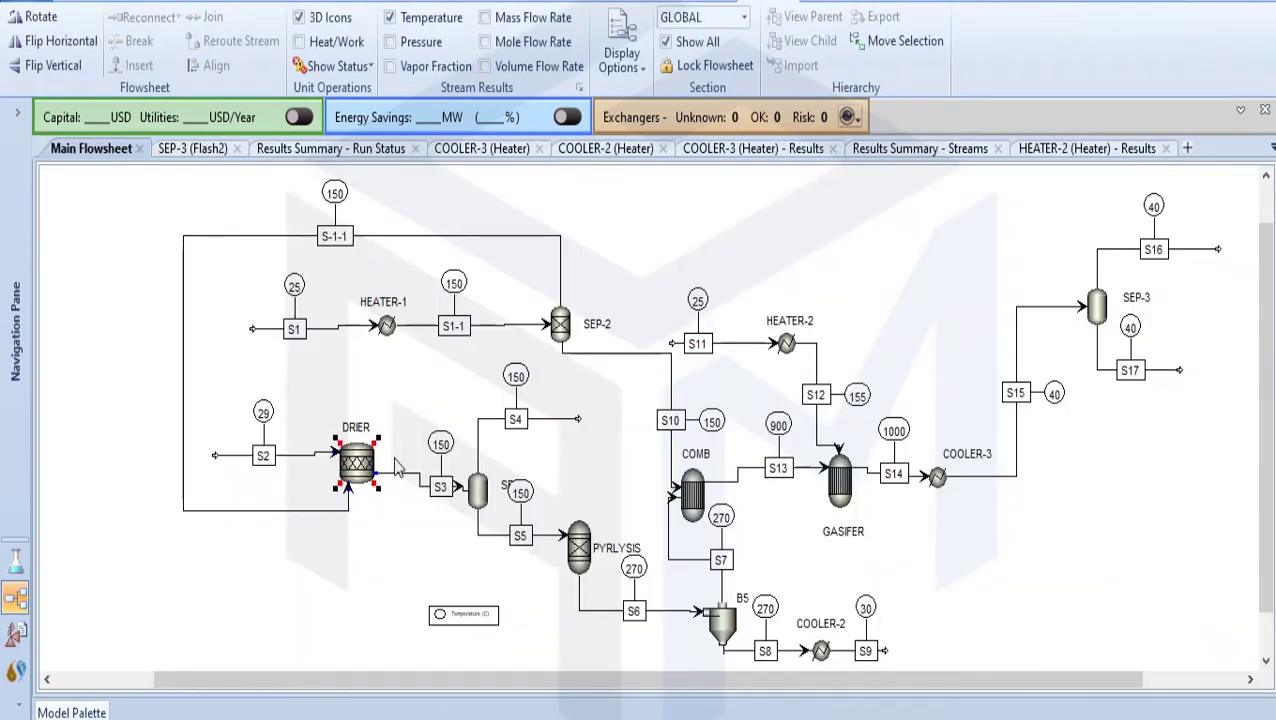
Open stream S4's results and look through its Total Stream and MIXED Substream properties.
{"action": "left_click", "coordinate": [392, 452]}
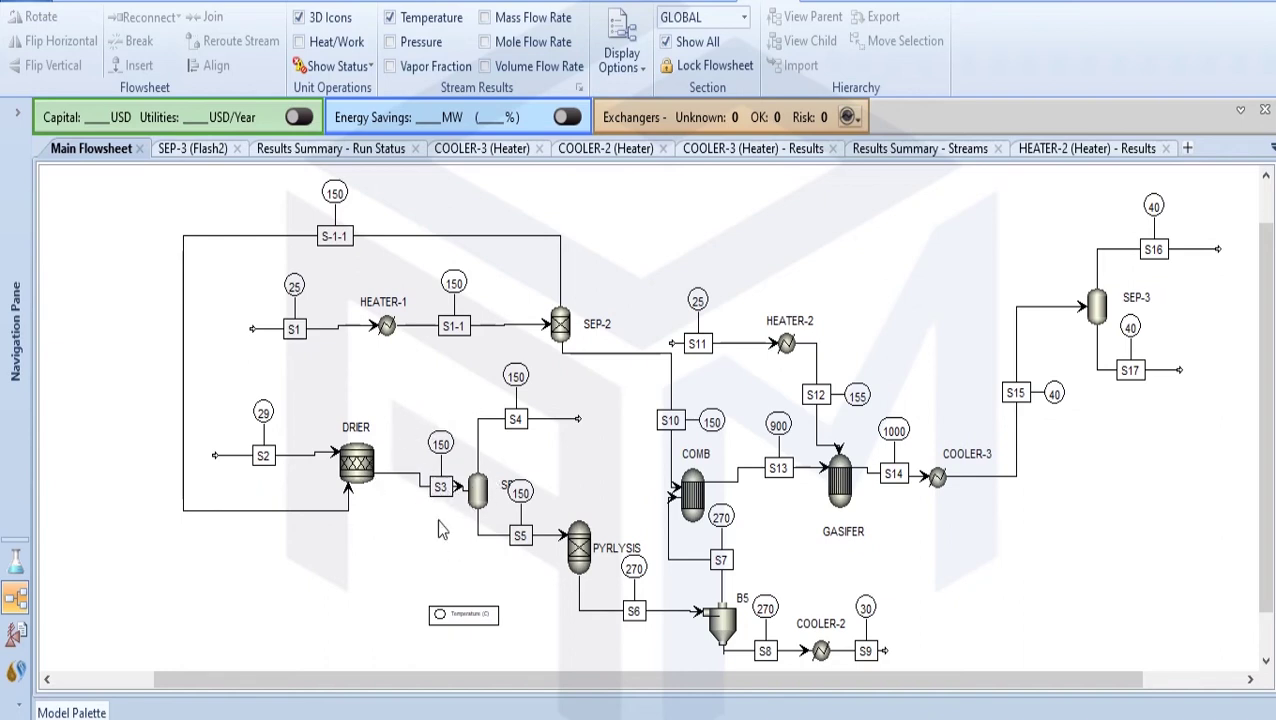
{"action": "left_click", "coordinate": [503, 426]}
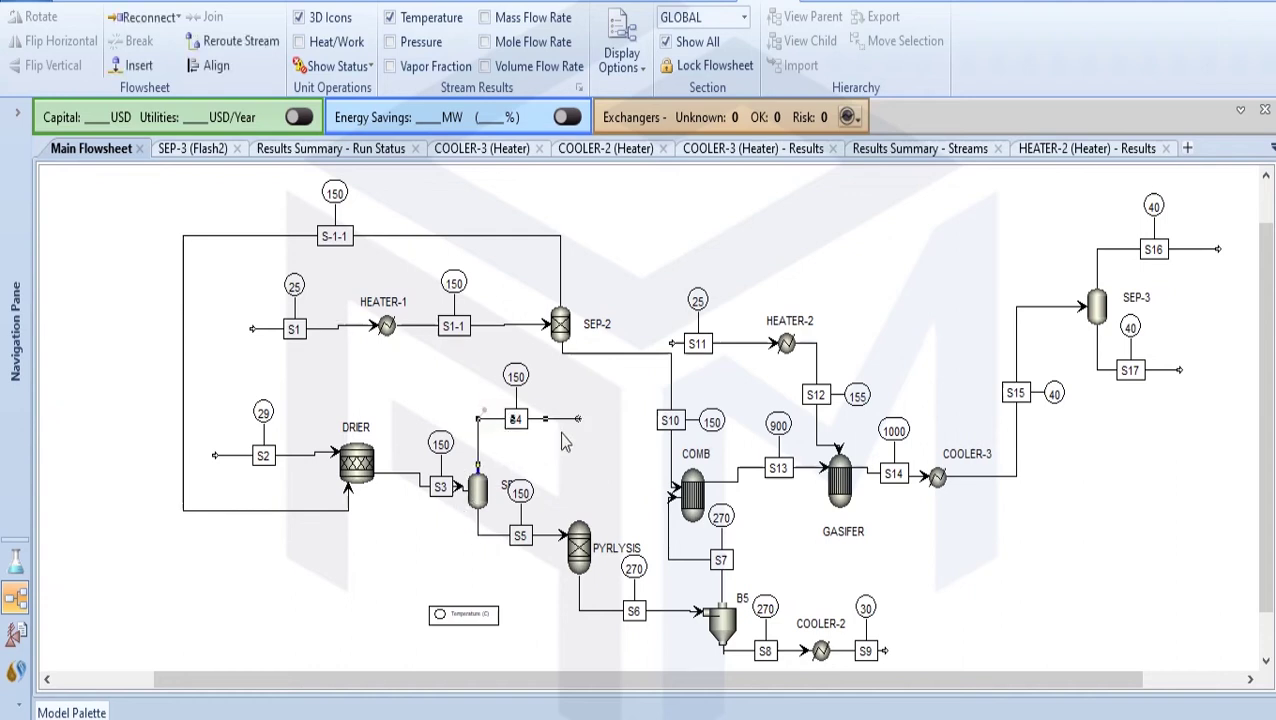
{"action": "double_click", "coordinate": [491, 418]}
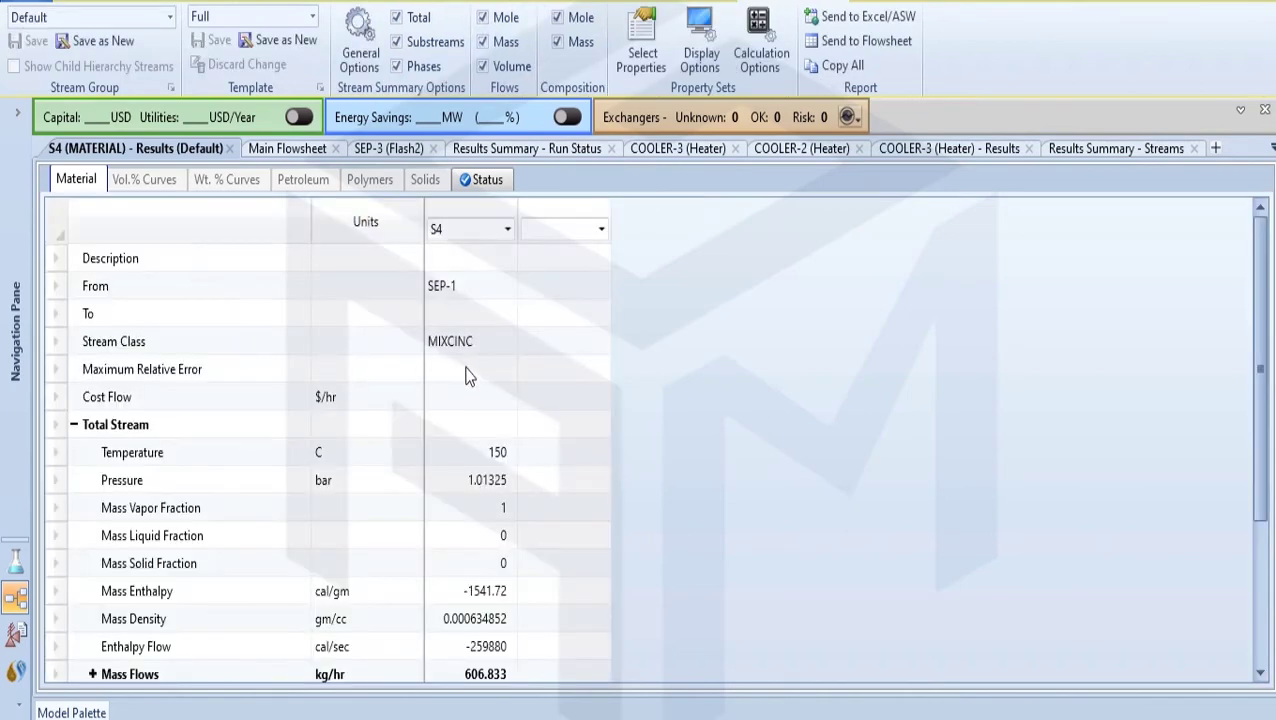
{"action": "scroll", "coordinate": [400, 440], "scroll_direction": "down", "scroll_amount": 2}
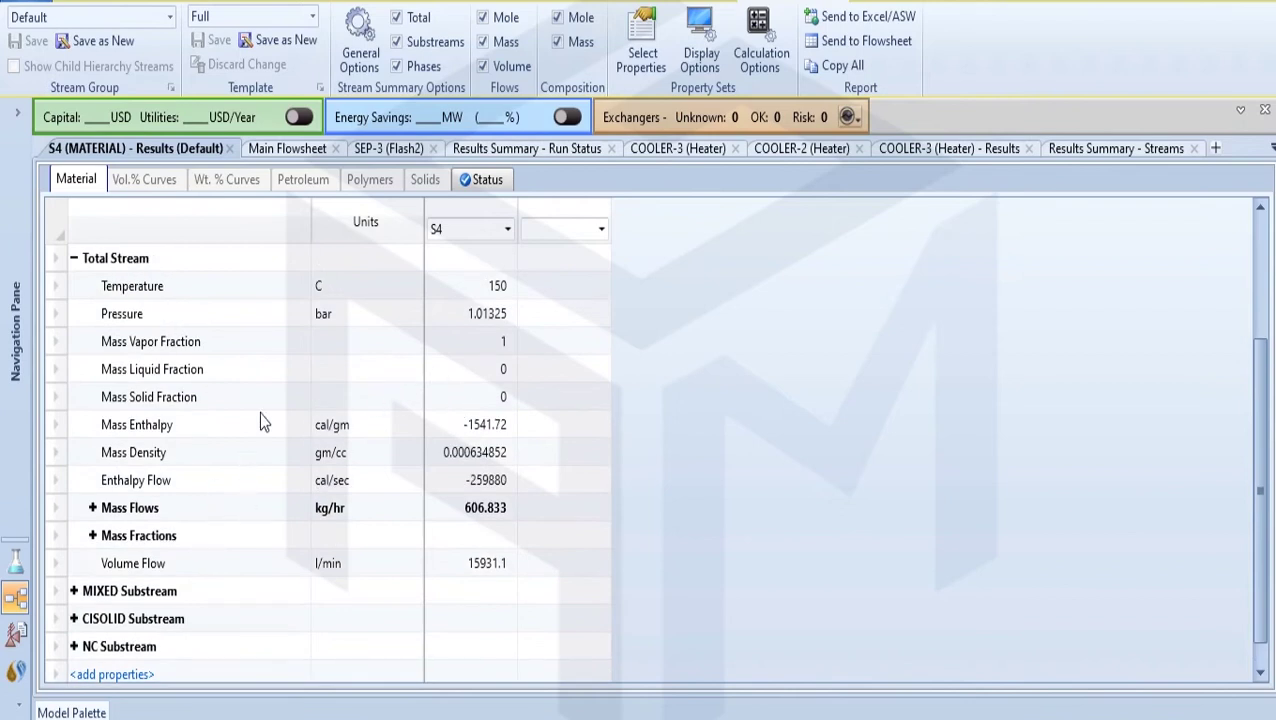
{"action": "left_click", "coordinate": [70, 597]}
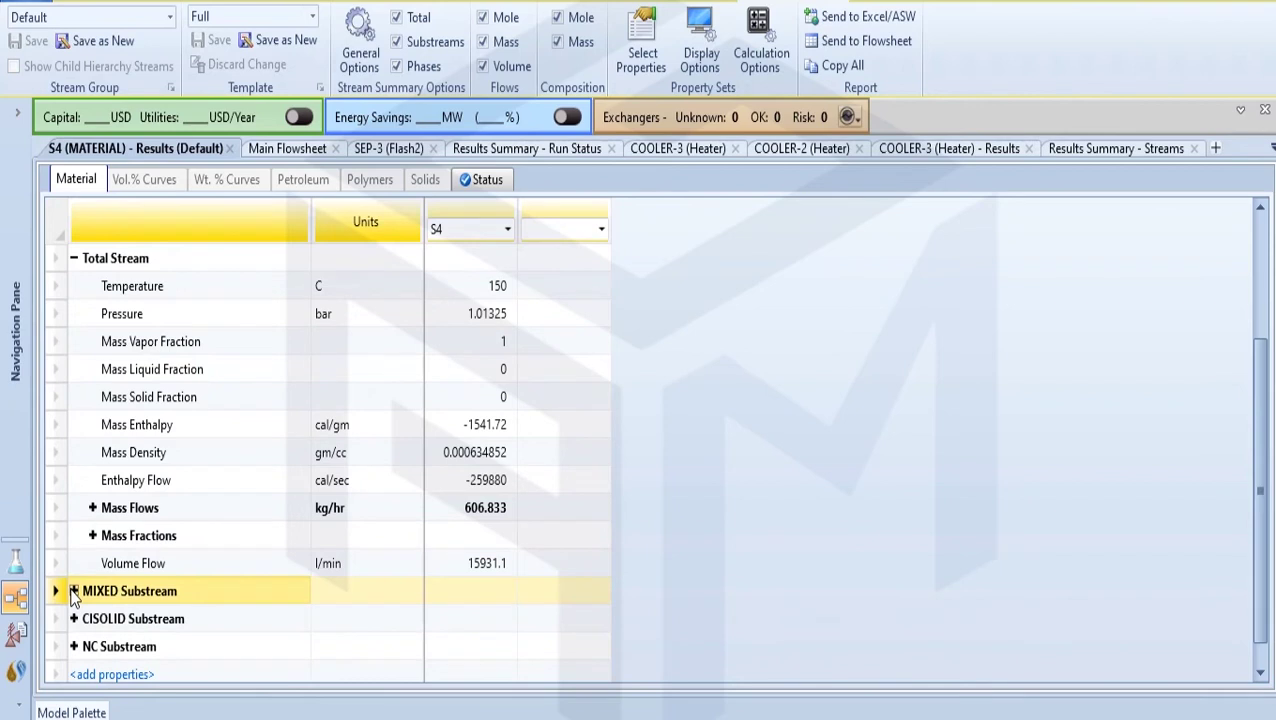
{"action": "left_click", "coordinate": [72, 592]}
{"action": "scroll", "coordinate": [338, 605], "scroll_direction": "down", "scroll_amount": 5}
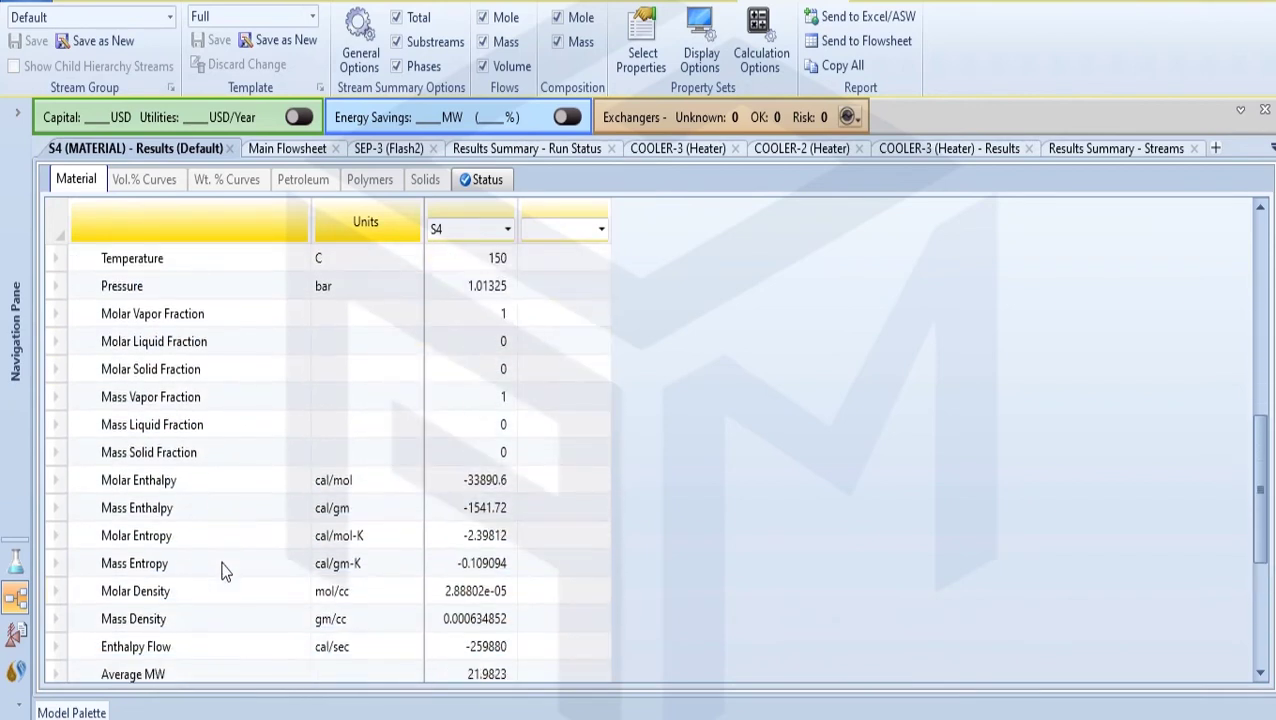
{"action": "scroll", "coordinate": [224, 570], "scroll_direction": "up", "scroll_amount": 3}
{"action": "left_click", "coordinate": [75, 345]}
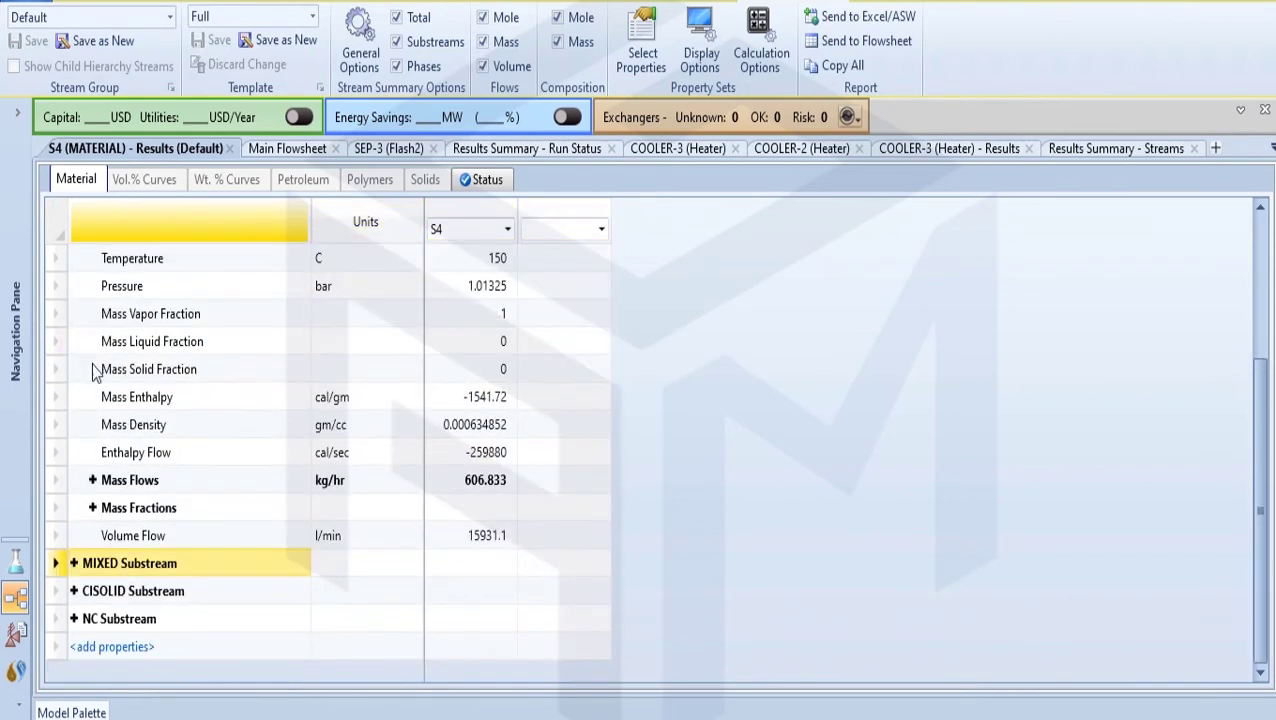
Examine the component mass fractions in stream S4's total stream results, and close the results form.
{"action": "left_click", "coordinate": [92, 508]}
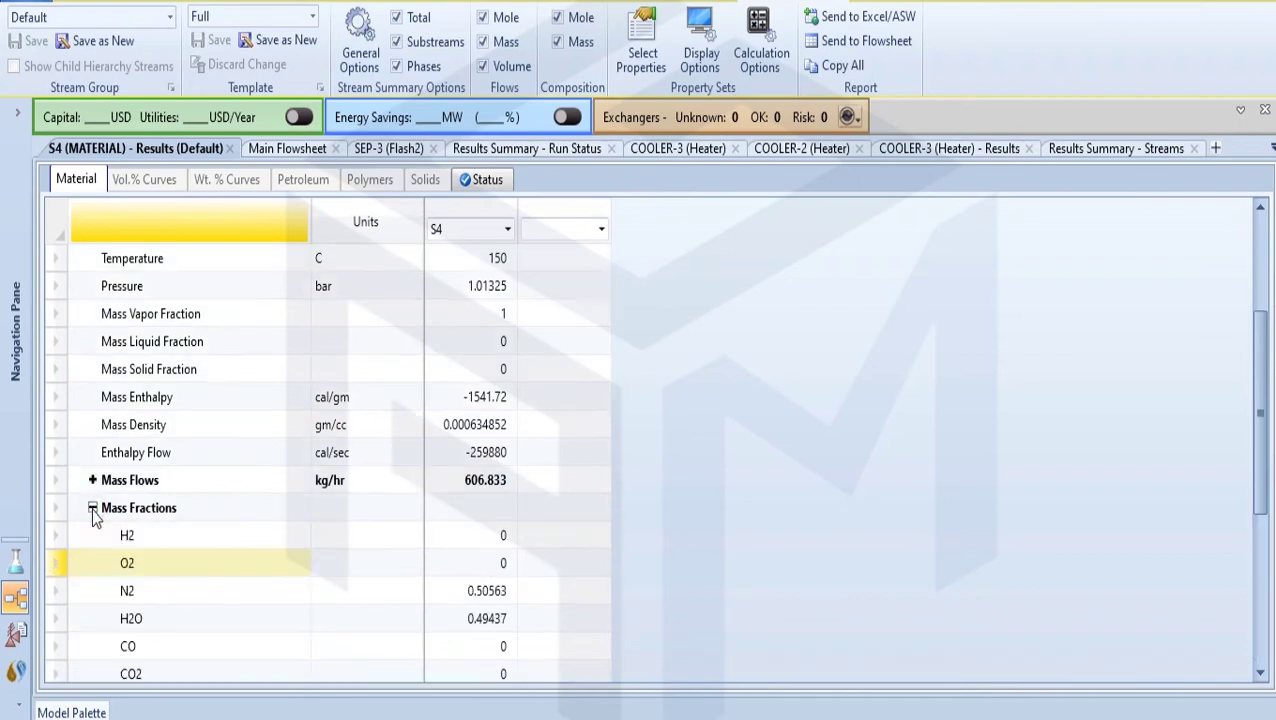
{"action": "scroll", "coordinate": [476, 586], "scroll_direction": "down", "scroll_amount": 1}
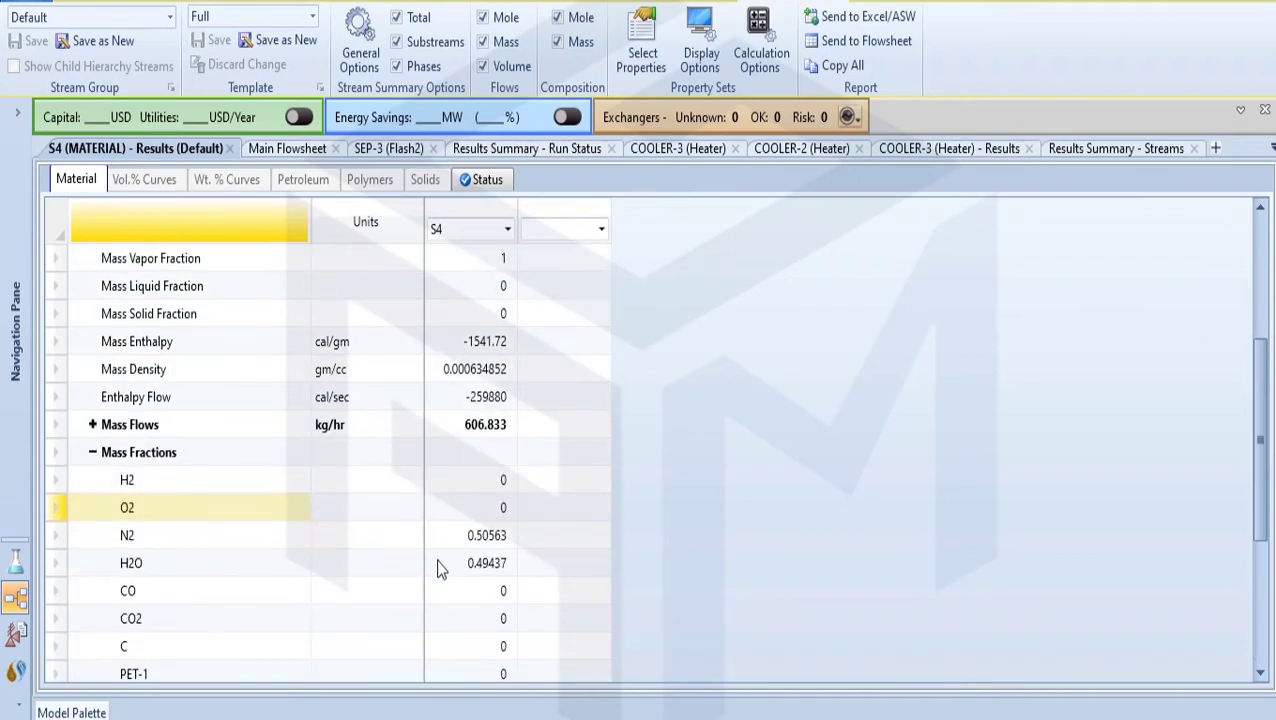
{"action": "scroll", "coordinate": [521, 541], "scroll_direction": "down", "scroll_amount": 1}
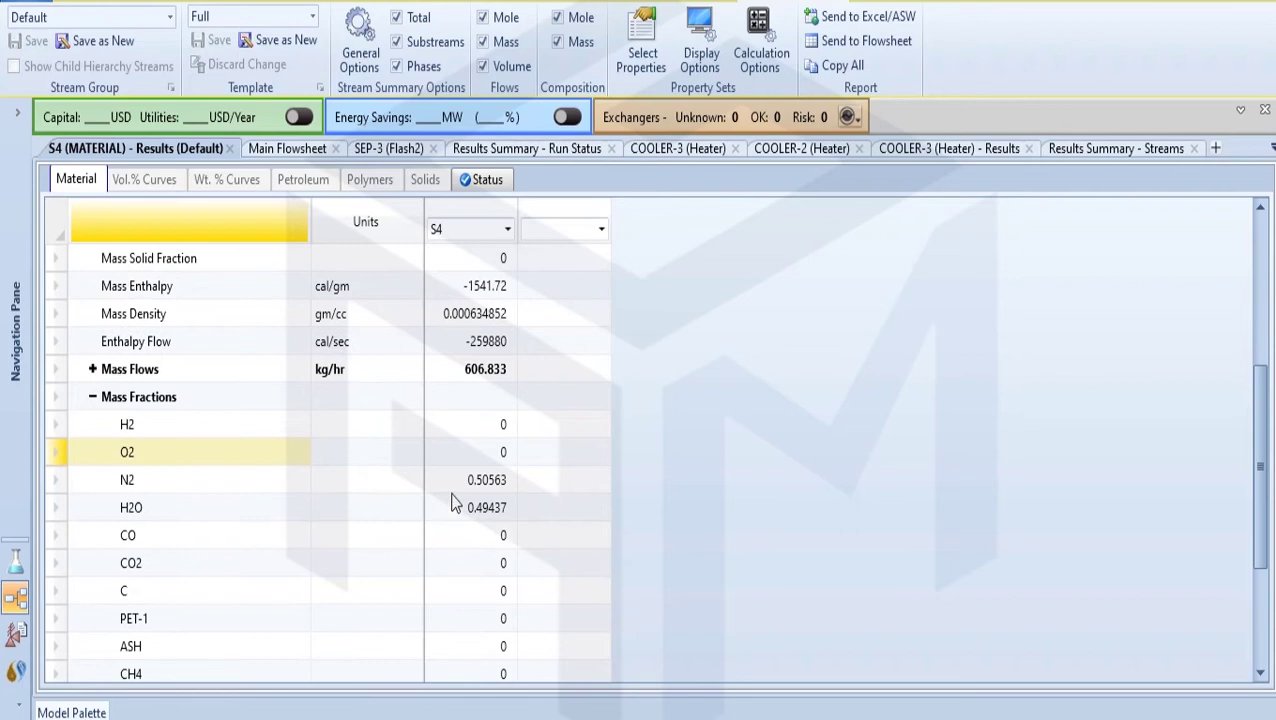
{"action": "left_click", "coordinate": [230, 148]}
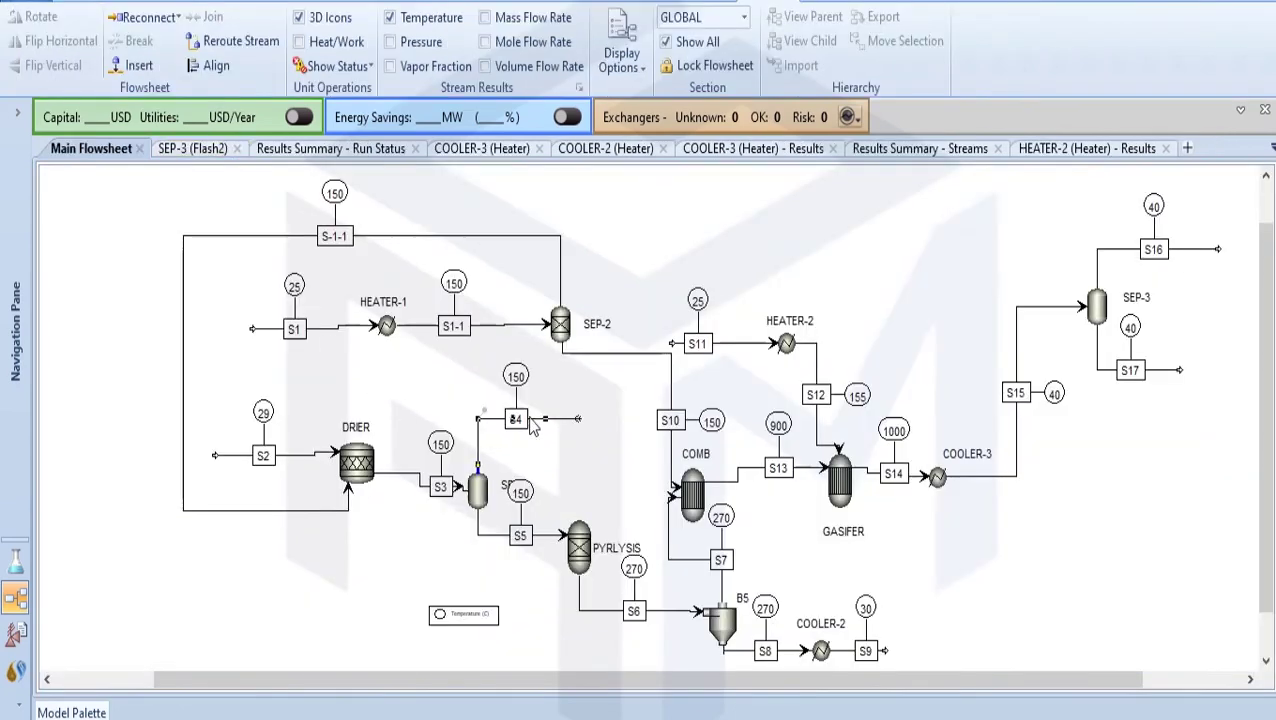
Check the PYRLYSIS reactor's operating conditions and component yields, and close its form.
{"action": "left_click", "coordinate": [501, 538]}
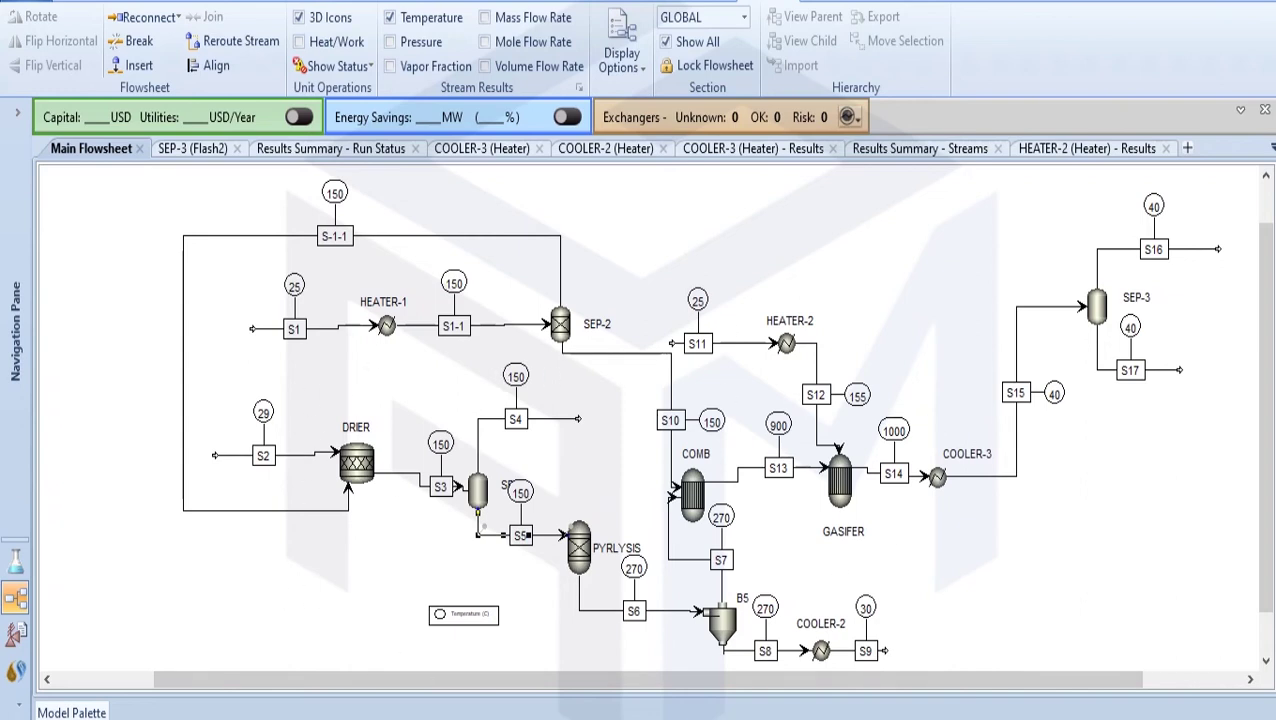
{"action": "left_click", "coordinate": [578, 562]}
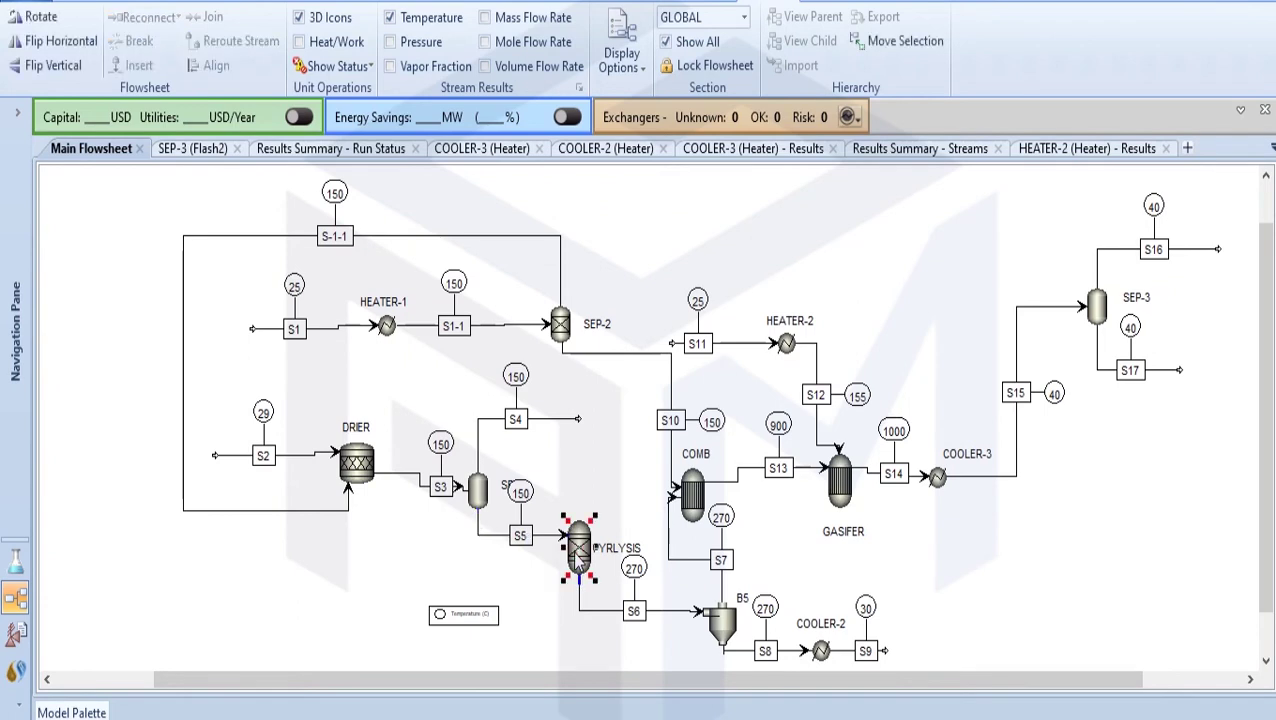
{"action": "double_click", "coordinate": [579, 563]}
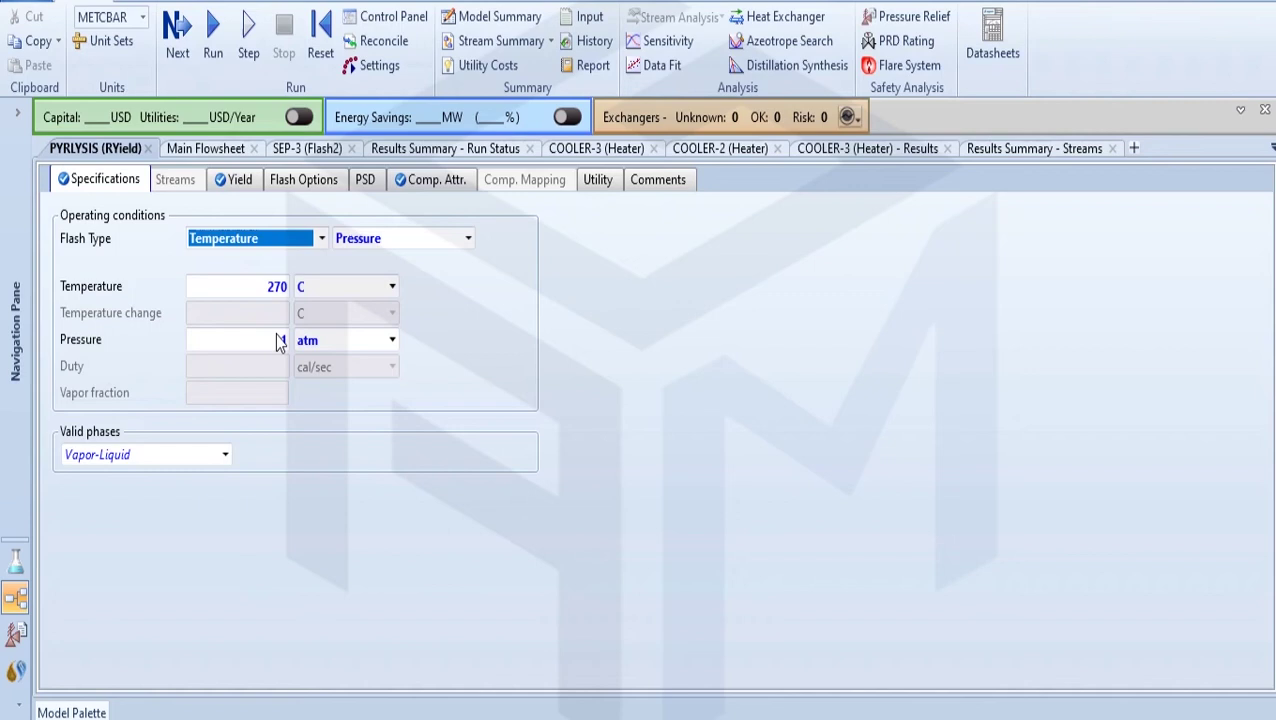
{"action": "left_click", "coordinate": [251, 186]}
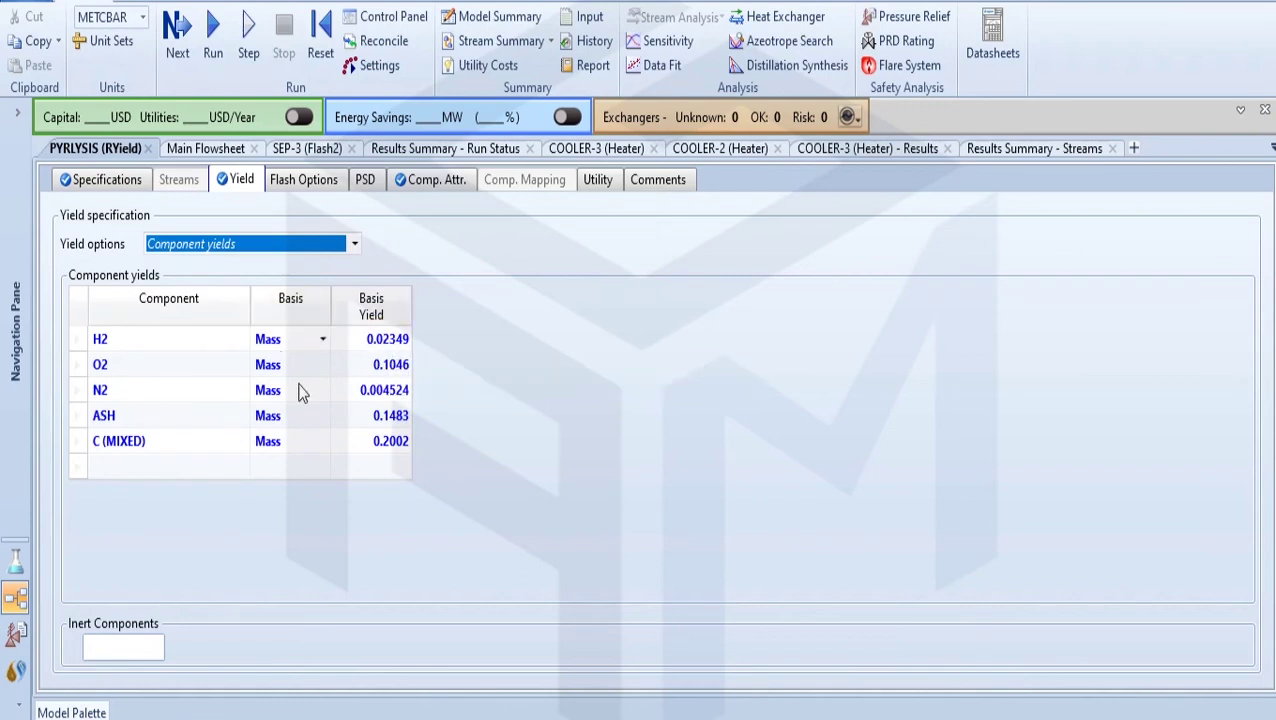
{"action": "left_click", "coordinate": [147, 148]}
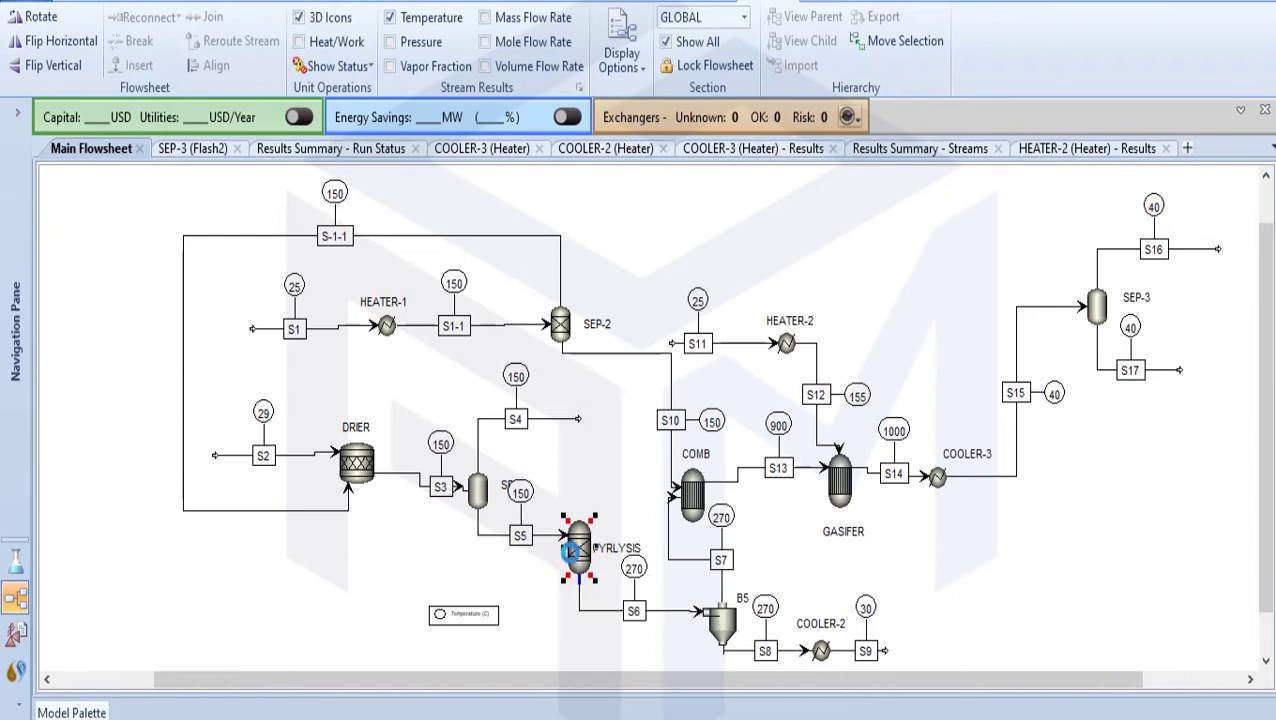
Reopen the PYRLYSIS block and inspect its component yields and the PROXANAL attributes of ASH in the NC substream.
{"action": "key", "text": "Return"}
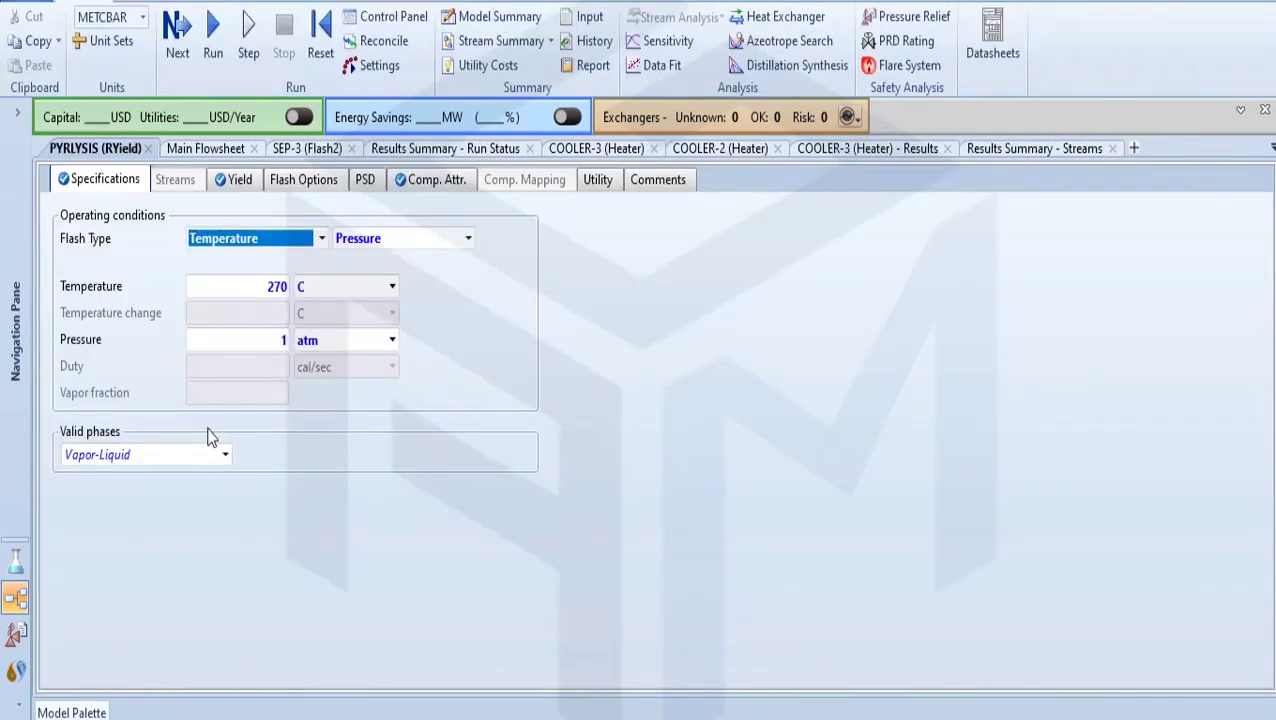
{"action": "left_click", "coordinate": [225, 186]}
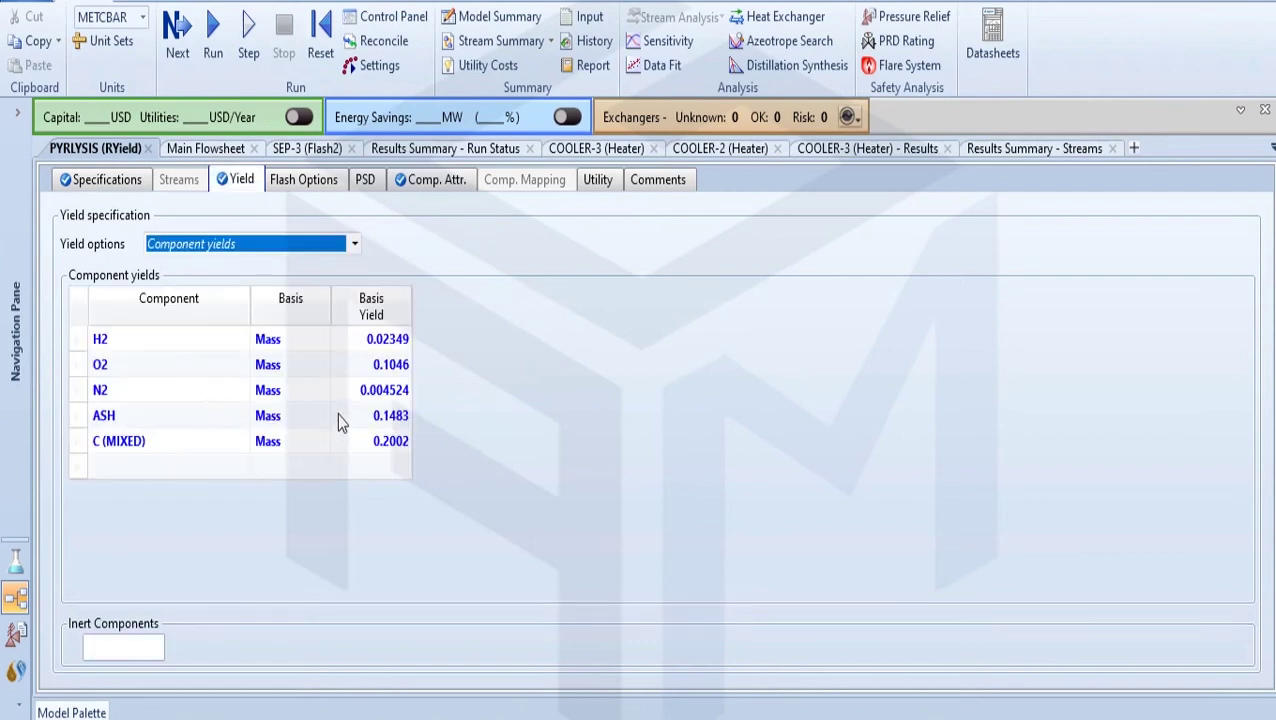
{"action": "left_click", "coordinate": [424, 185]}
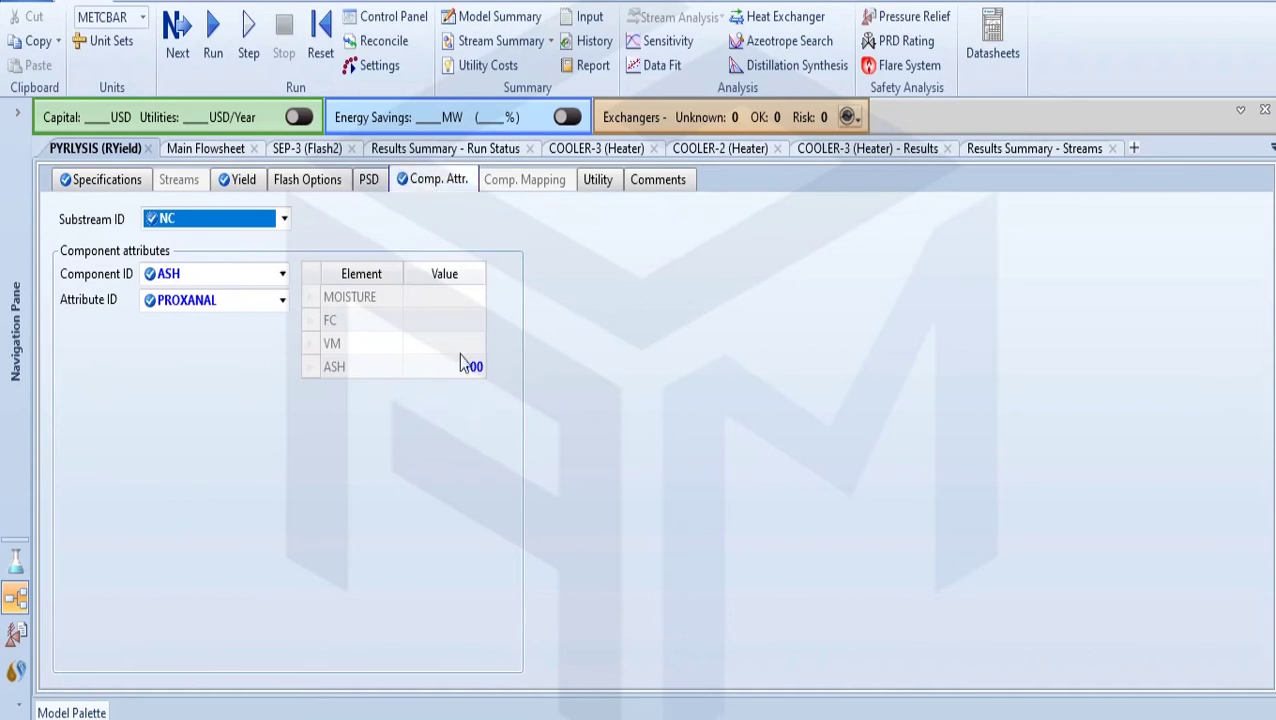
{"action": "left_click", "coordinate": [282, 276]}
{"action": "left_click", "coordinate": [282, 278]}
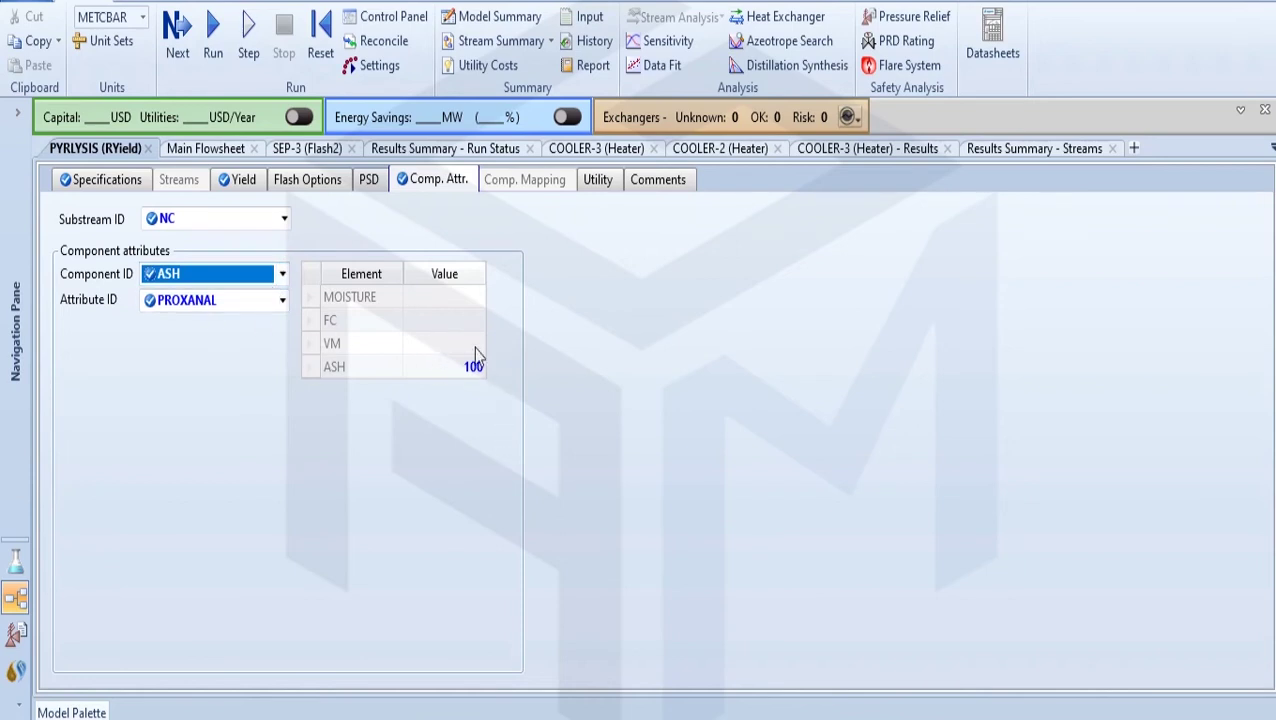
Recheck the PYRLYSIS block's temperature, pressure and mass-basis yields, and return to the flowsheet.
{"action": "left_click", "coordinate": [242, 182]}
{"action": "left_click", "coordinate": [117, 186]}
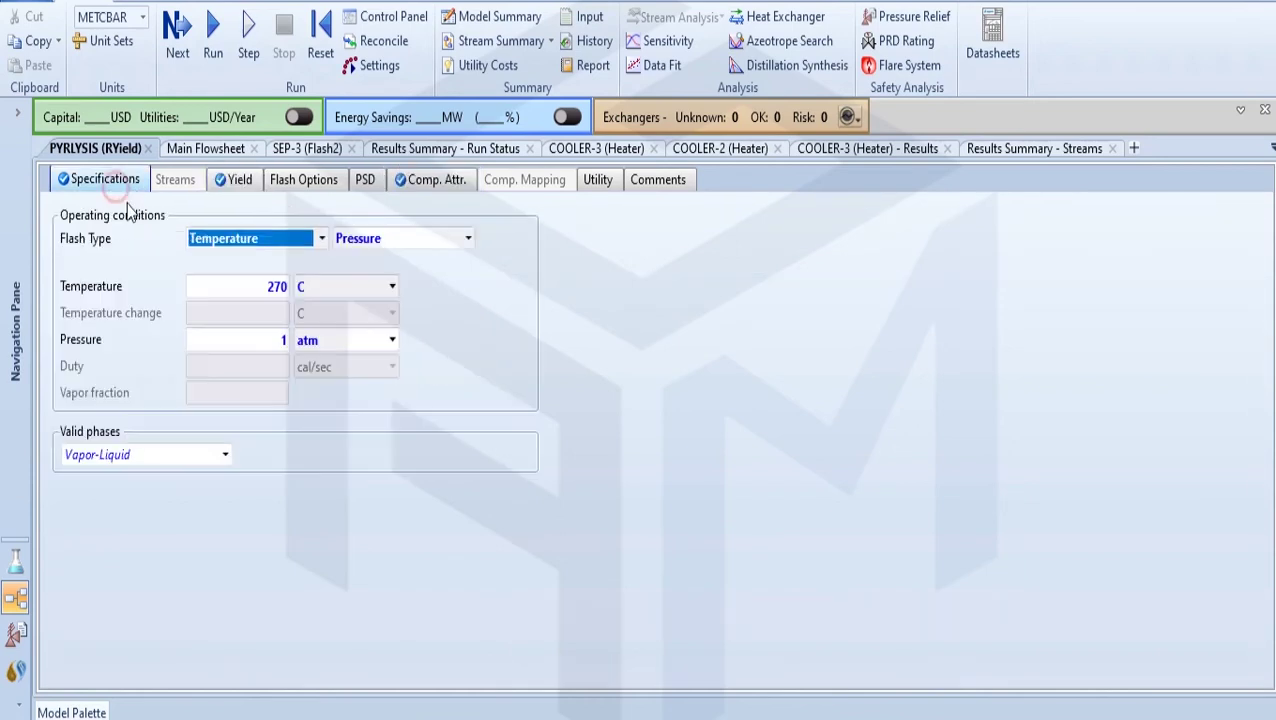
{"action": "left_click", "coordinate": [232, 182]}
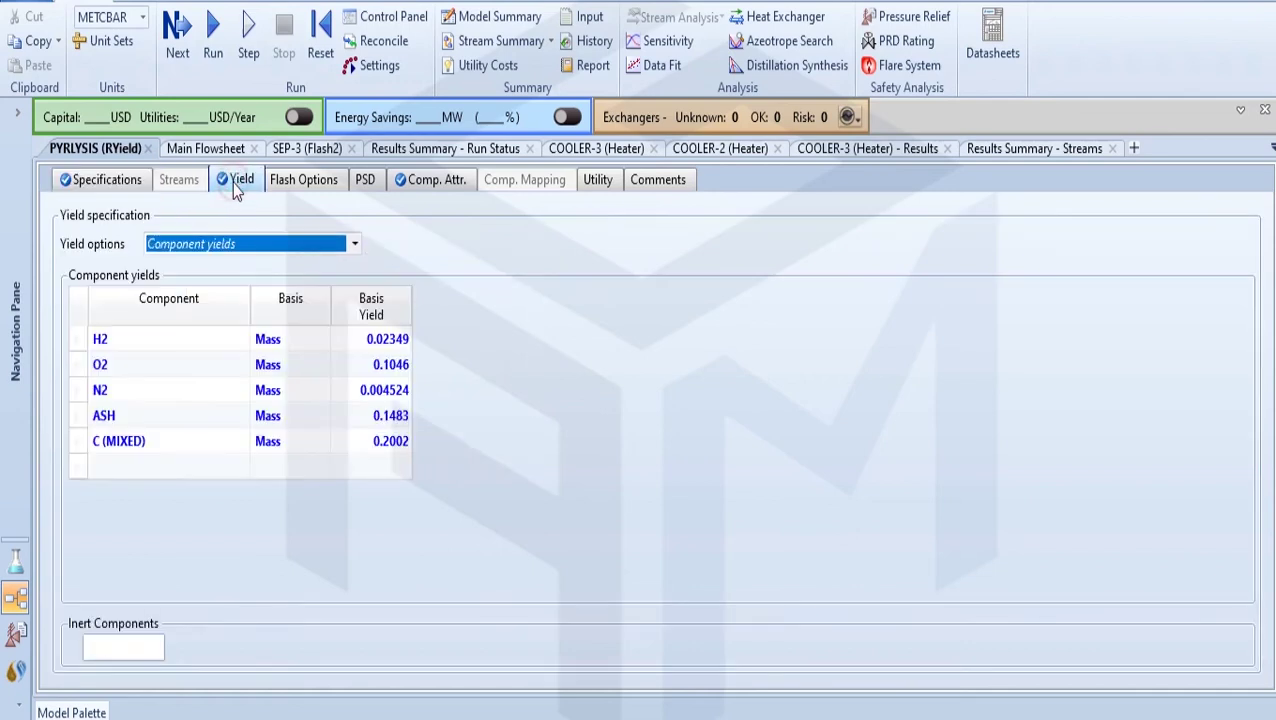
{"action": "left_click", "coordinate": [228, 148]}
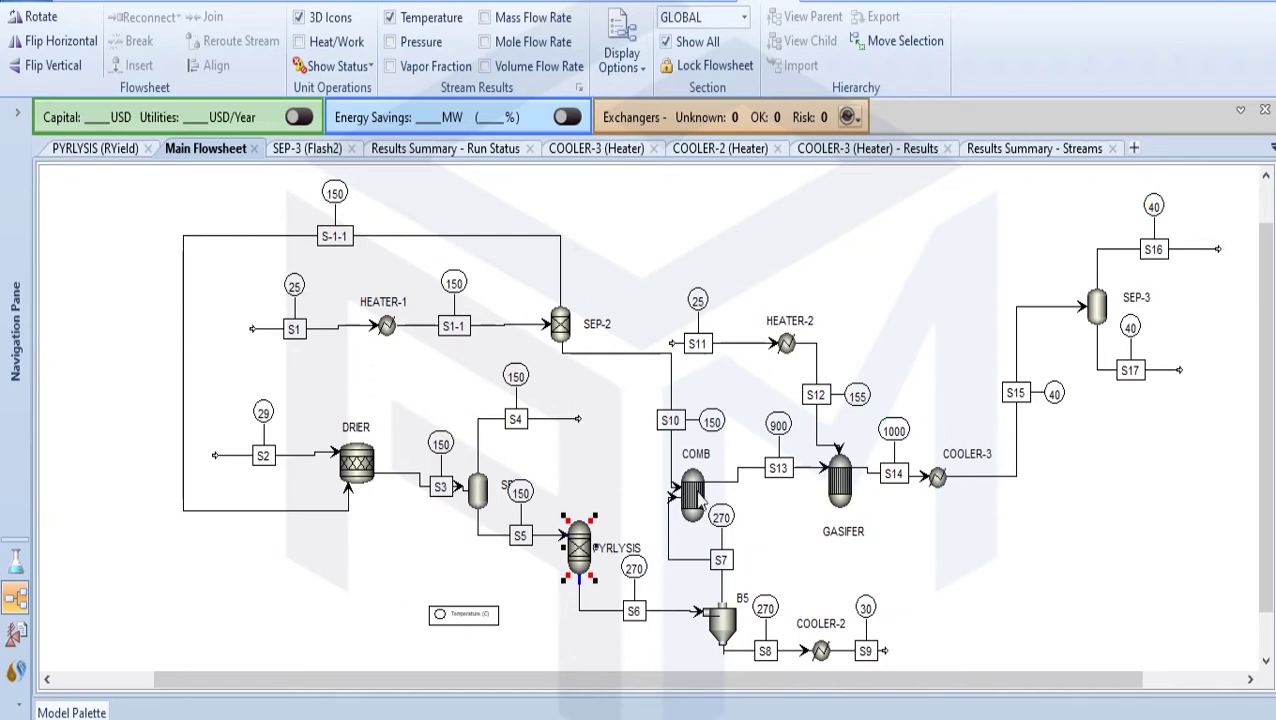
Review separator B5's substream split fractions for stream S7, and close the B5 and PYRLYSIS forms.
{"action": "left_click", "coordinate": [729, 625]}
{"action": "double_click", "coordinate": [724, 628]}
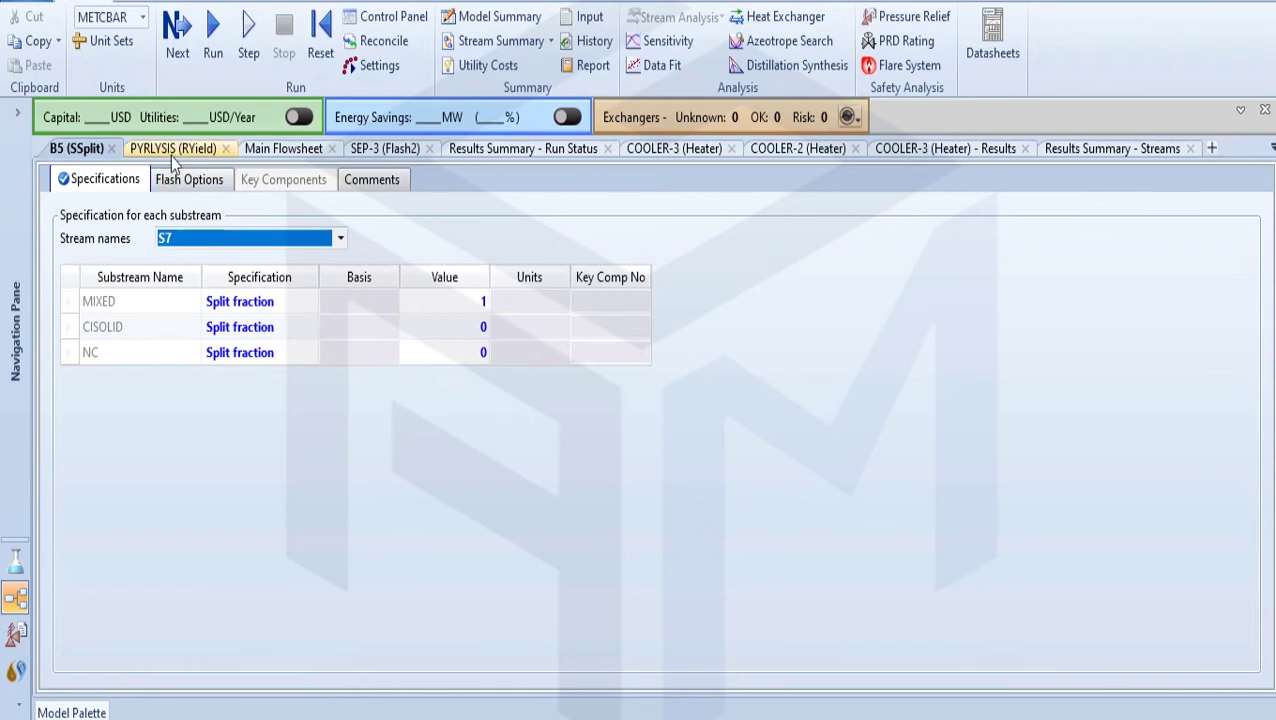
{"action": "left_click", "coordinate": [111, 148]}
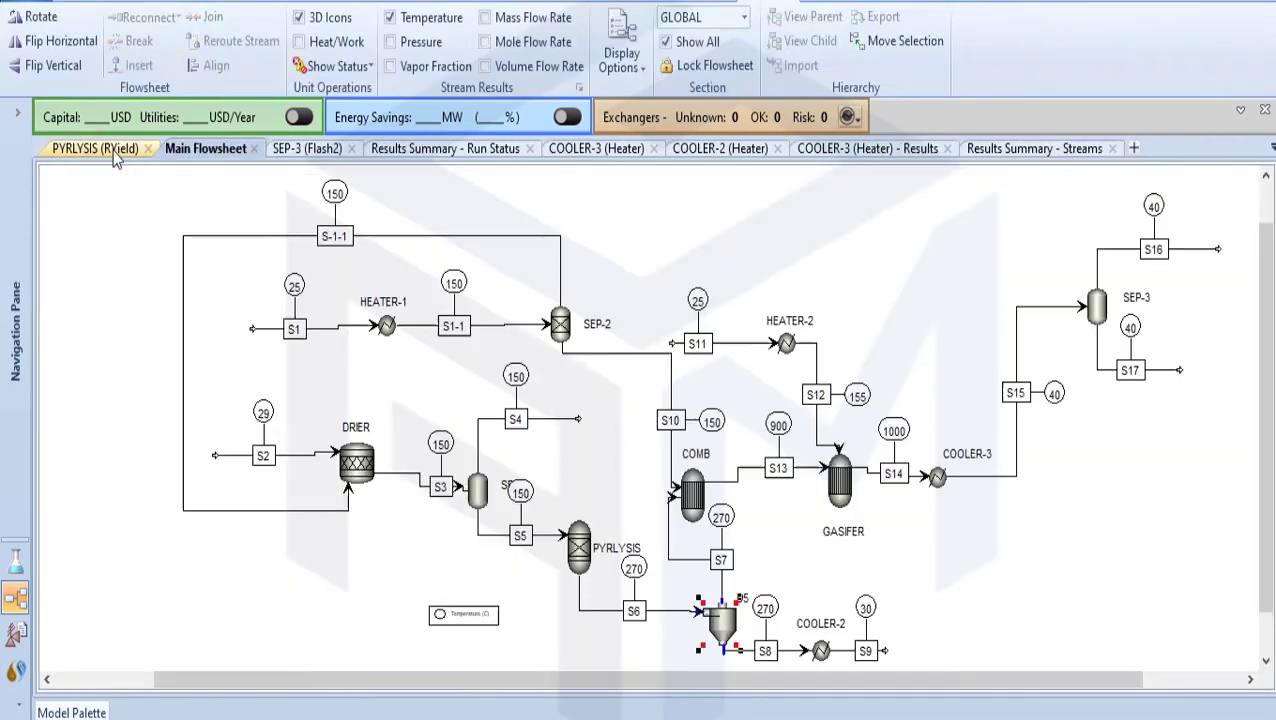
{"action": "left_click", "coordinate": [146, 148]}
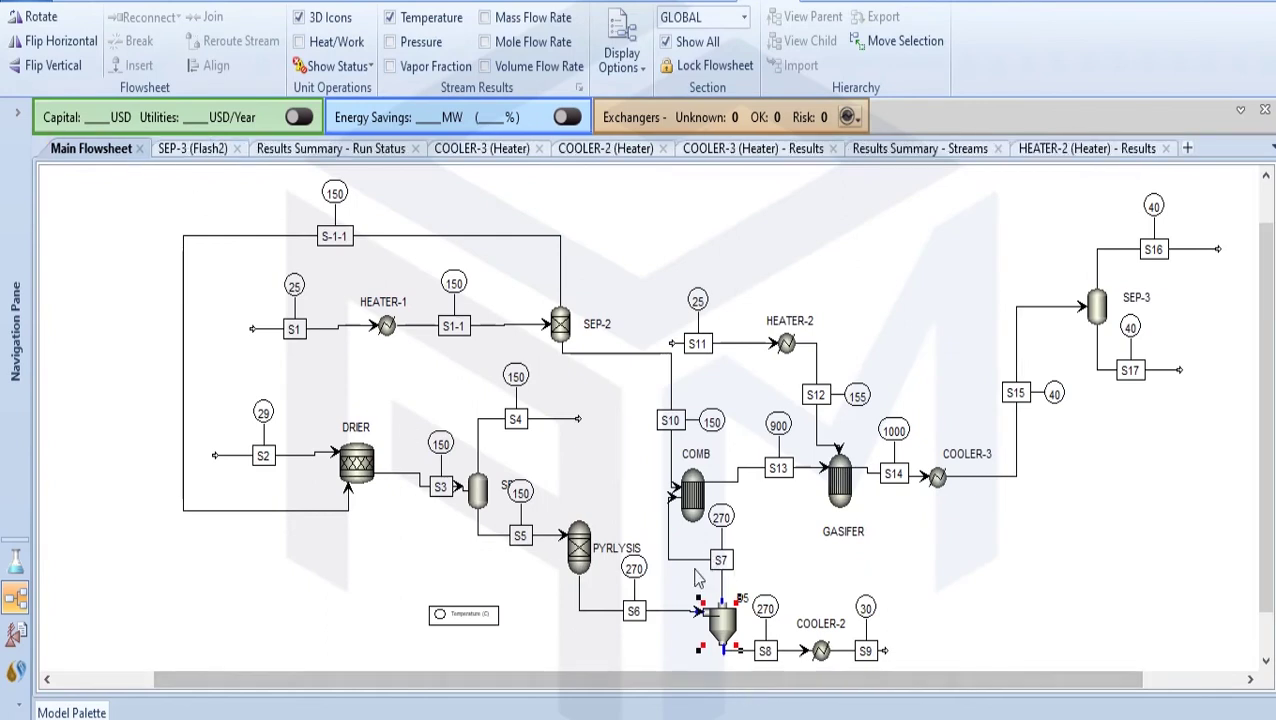
Check COOLER-2's flash specifications, dismissing the low-battery notice, and close the block form.
{"action": "left_click", "coordinate": [826, 652]}
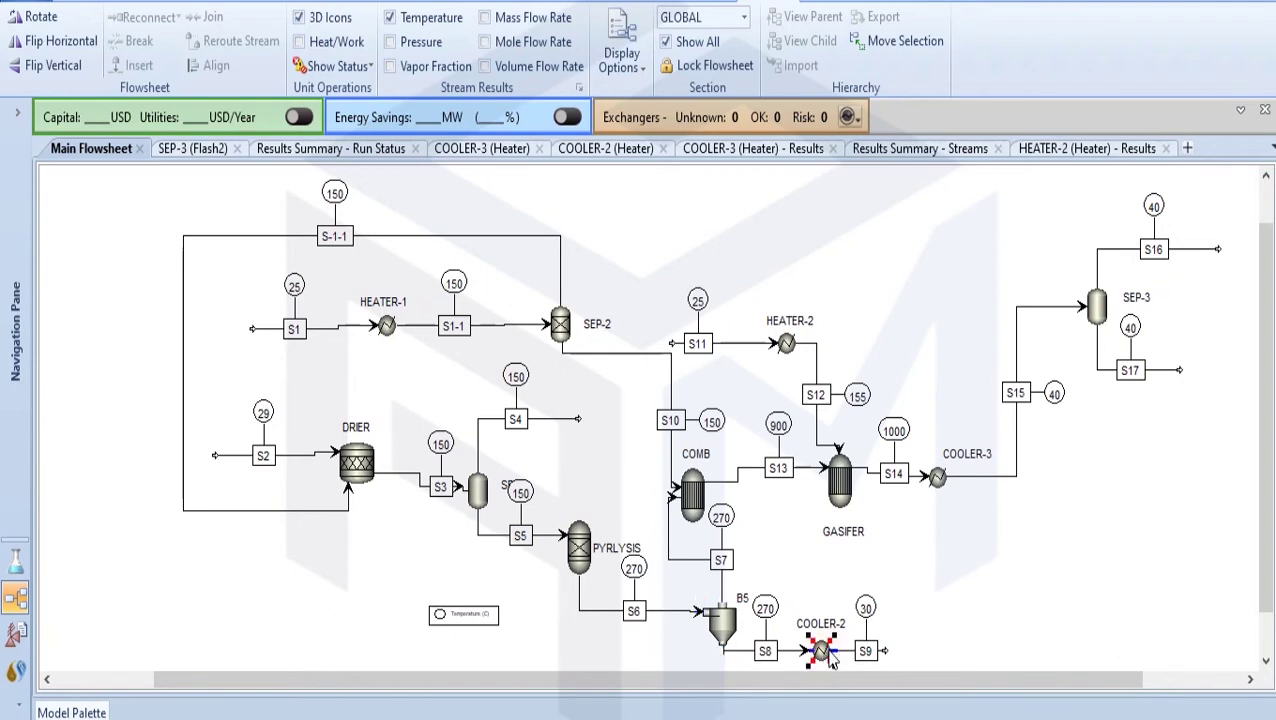
{"action": "double_click", "coordinate": [826, 652]}
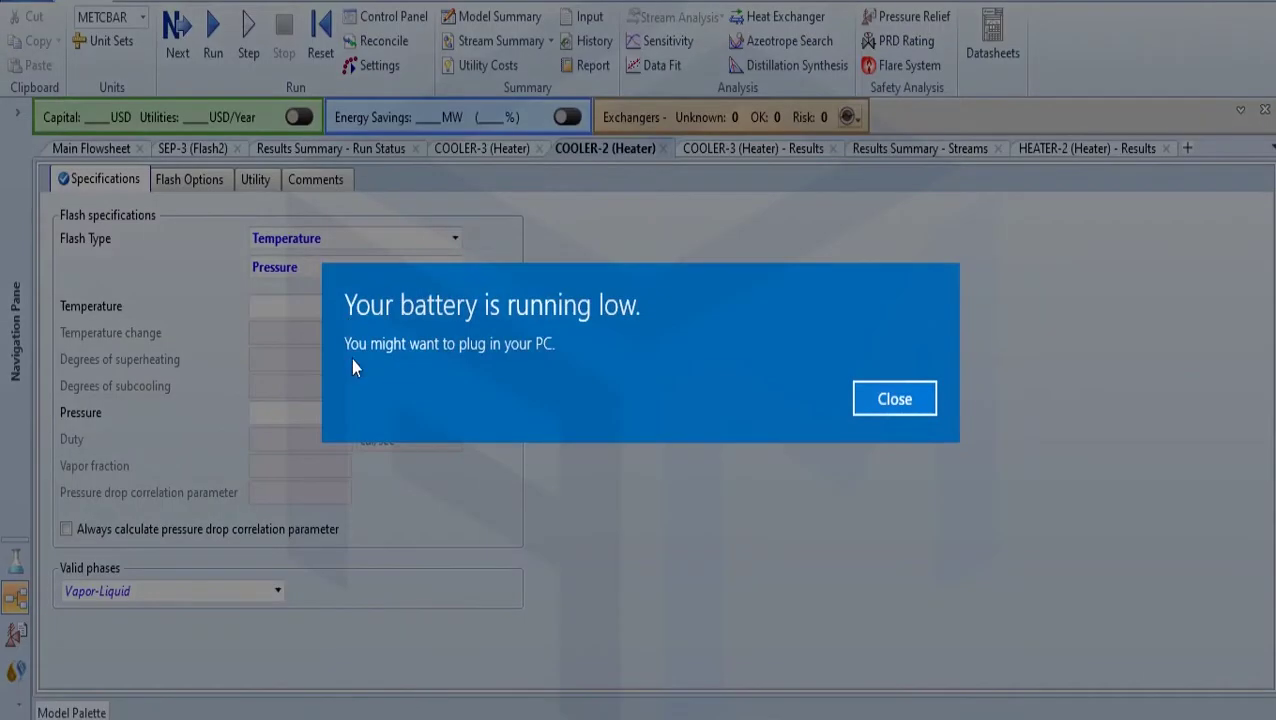
{"action": "left_click", "coordinate": [872, 470]}
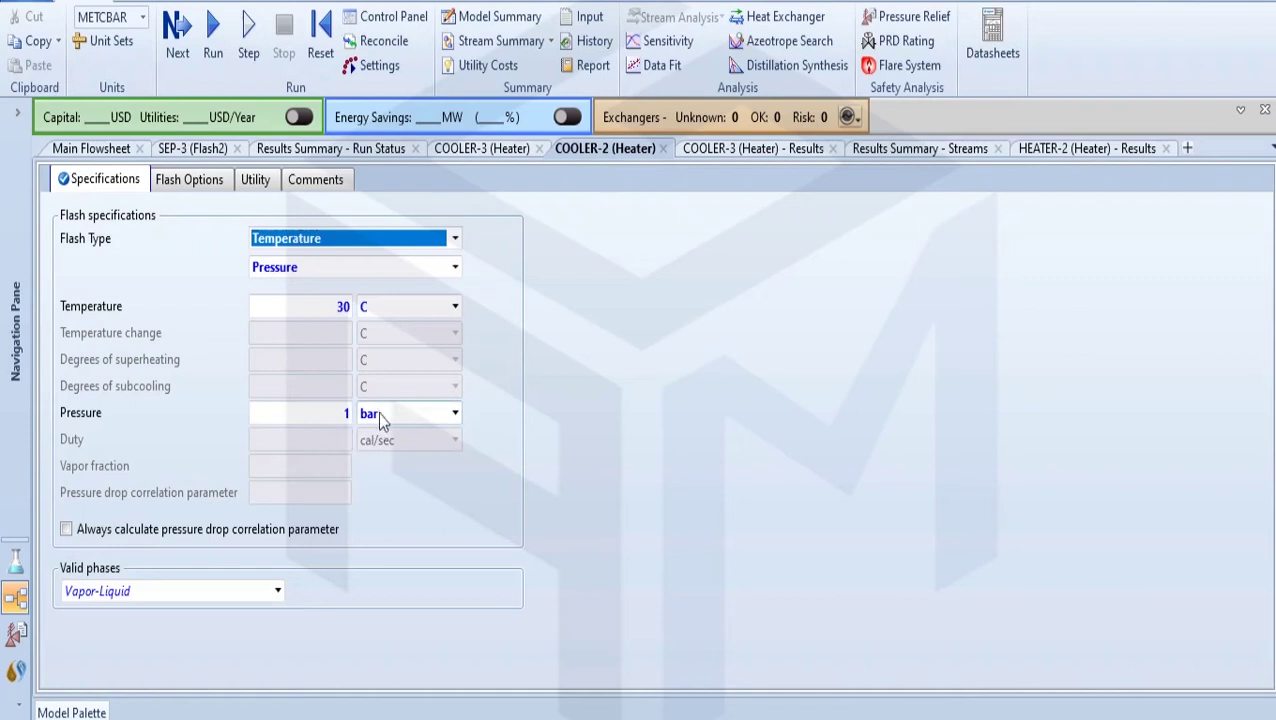
{"action": "left_click", "coordinate": [664, 148]}
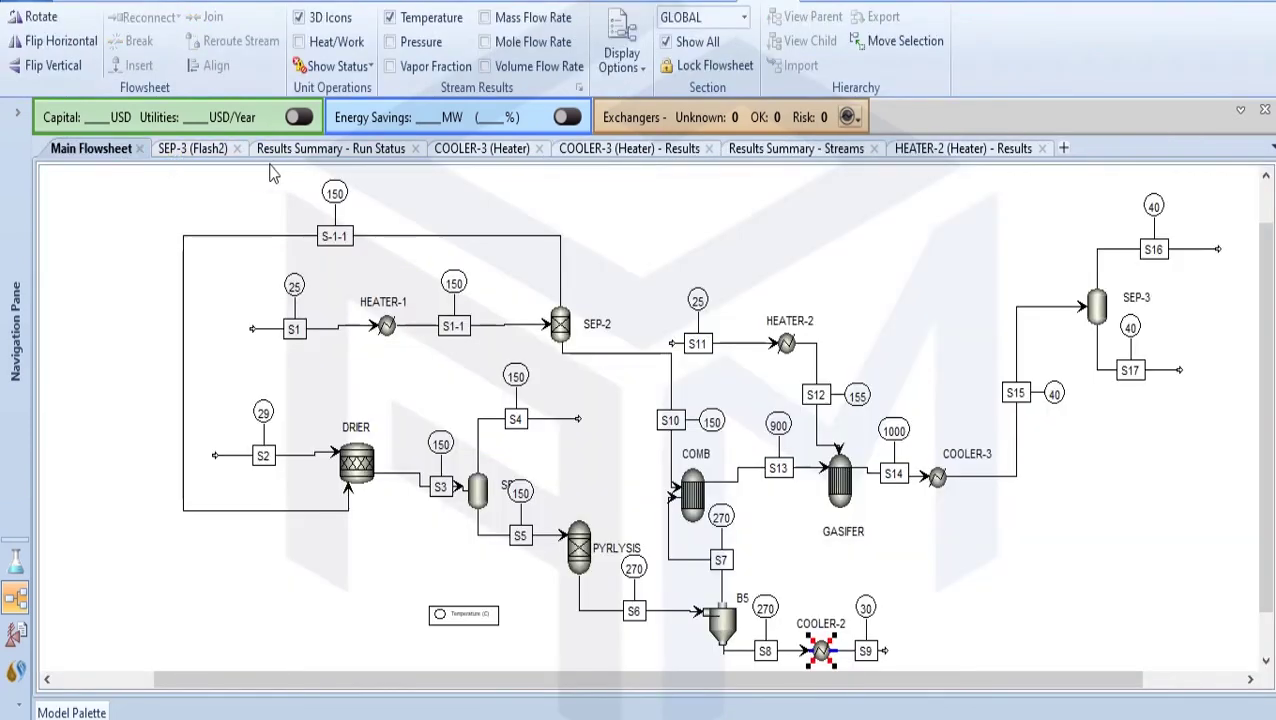
Inspect the COMB reactor's calculation option, operating conditions, product settings and restricted equilibrium reactions, and return to the flowsheet.
{"action": "left_click", "coordinate": [797, 570]}
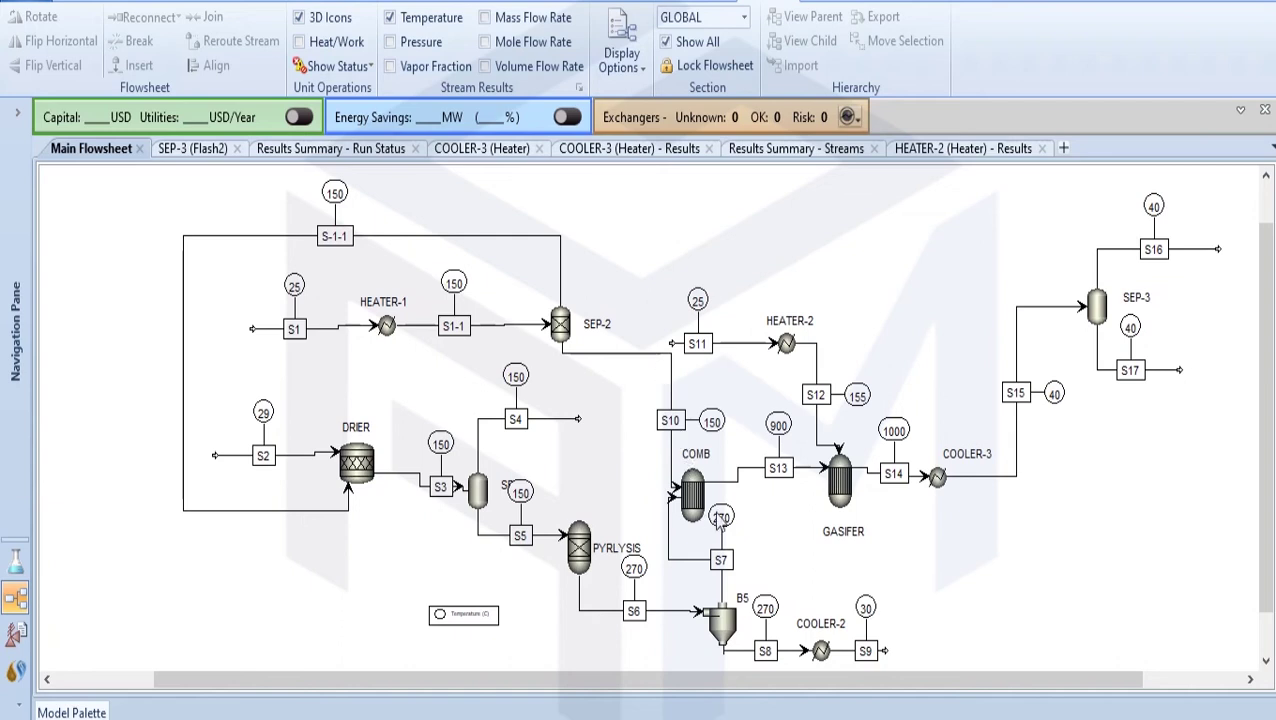
{"action": "left_click", "coordinate": [695, 495]}
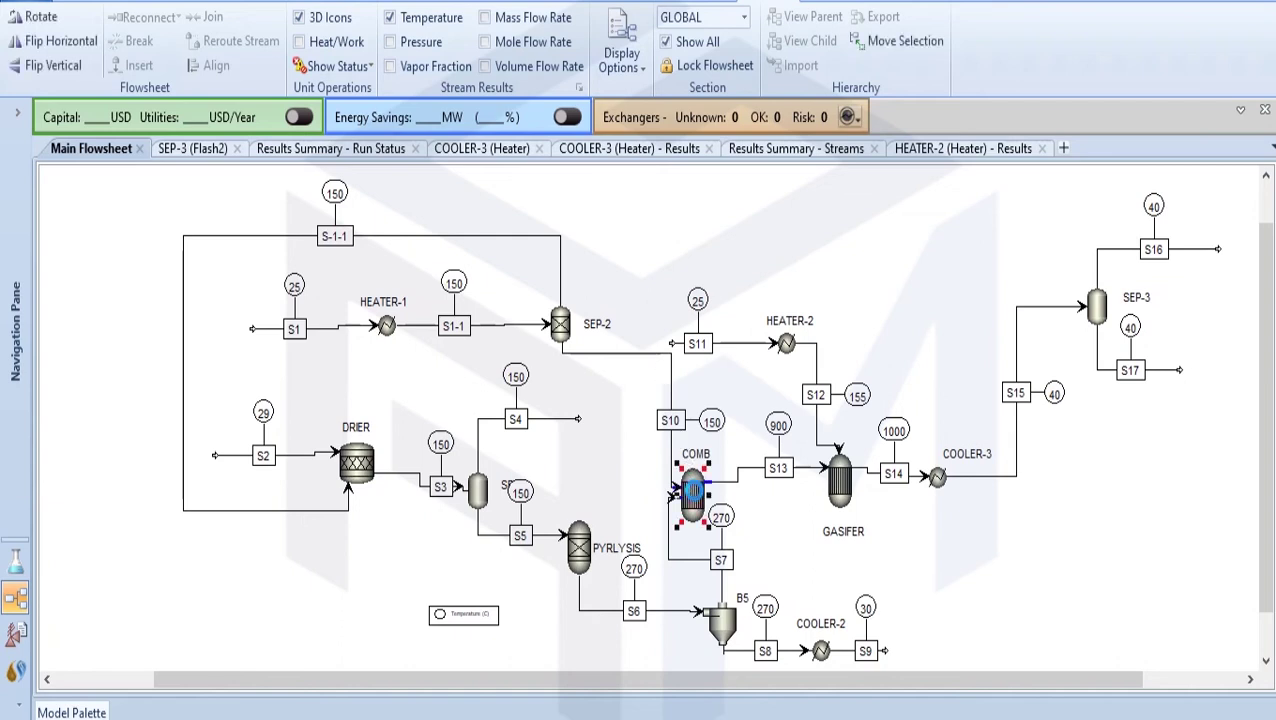
{"action": "double_click", "coordinate": [694, 492]}
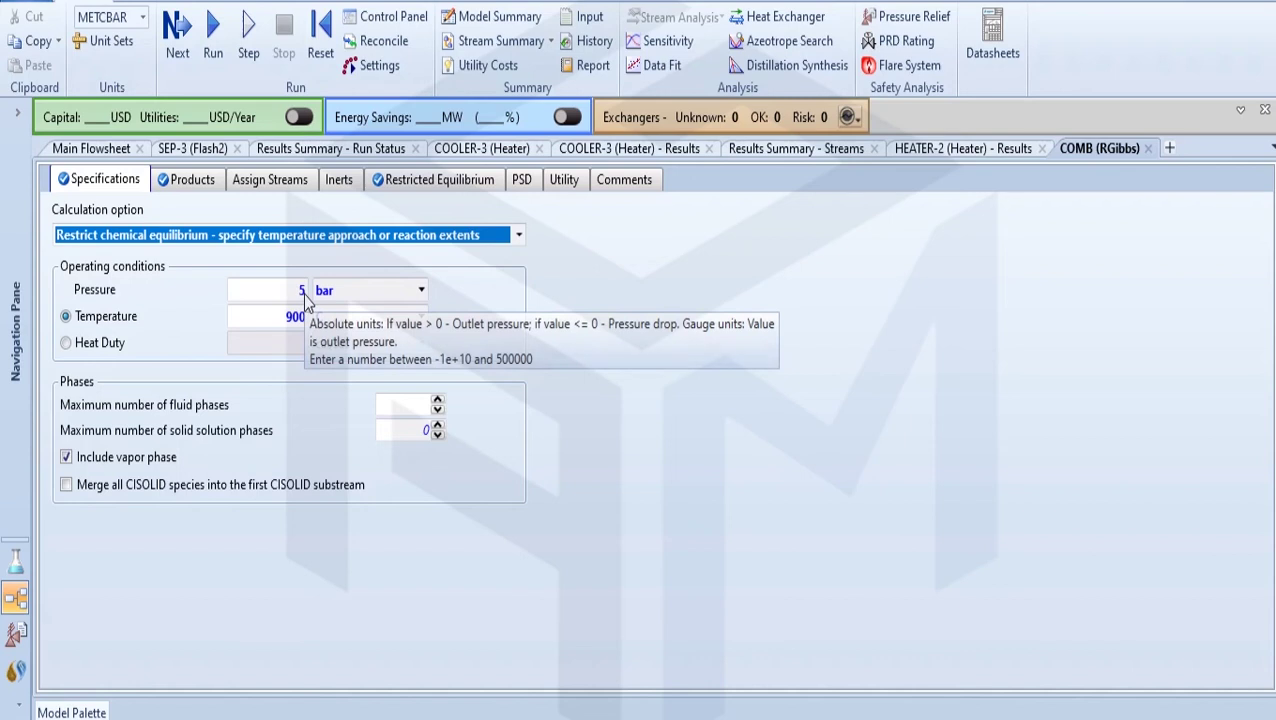
{"action": "left_click", "coordinate": [190, 181]}
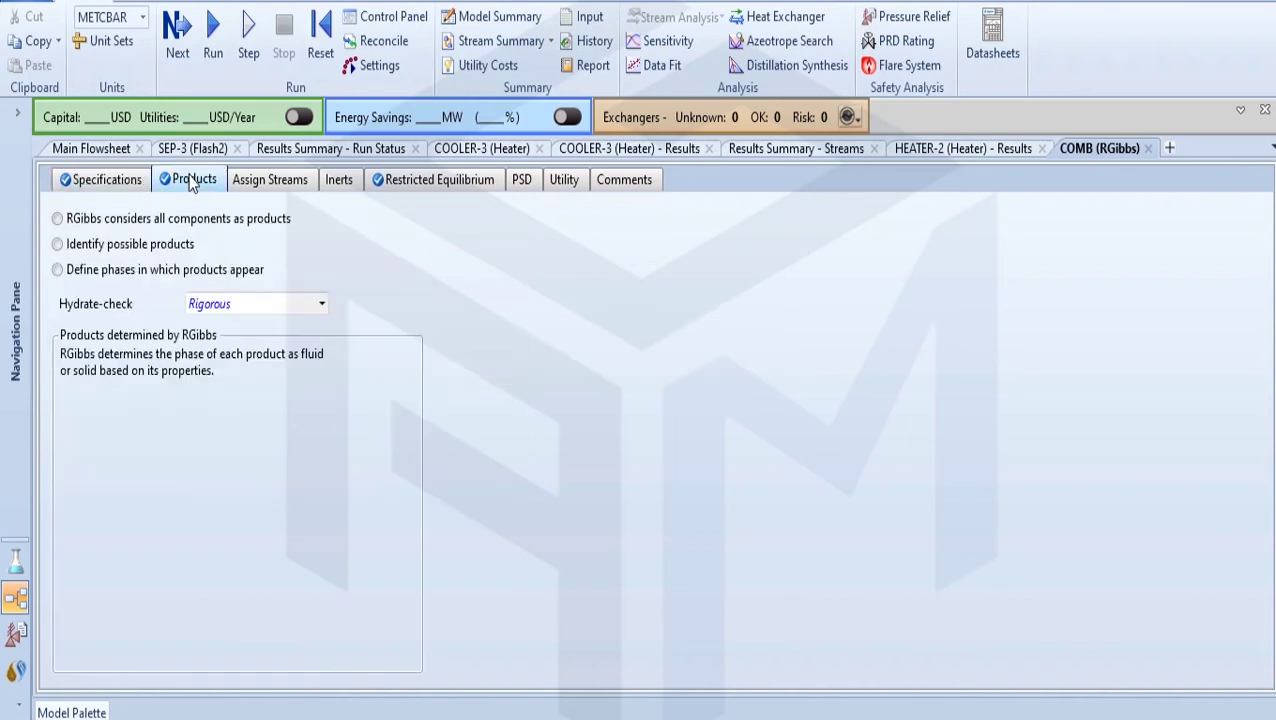
{"action": "left_click", "coordinate": [112, 178]}
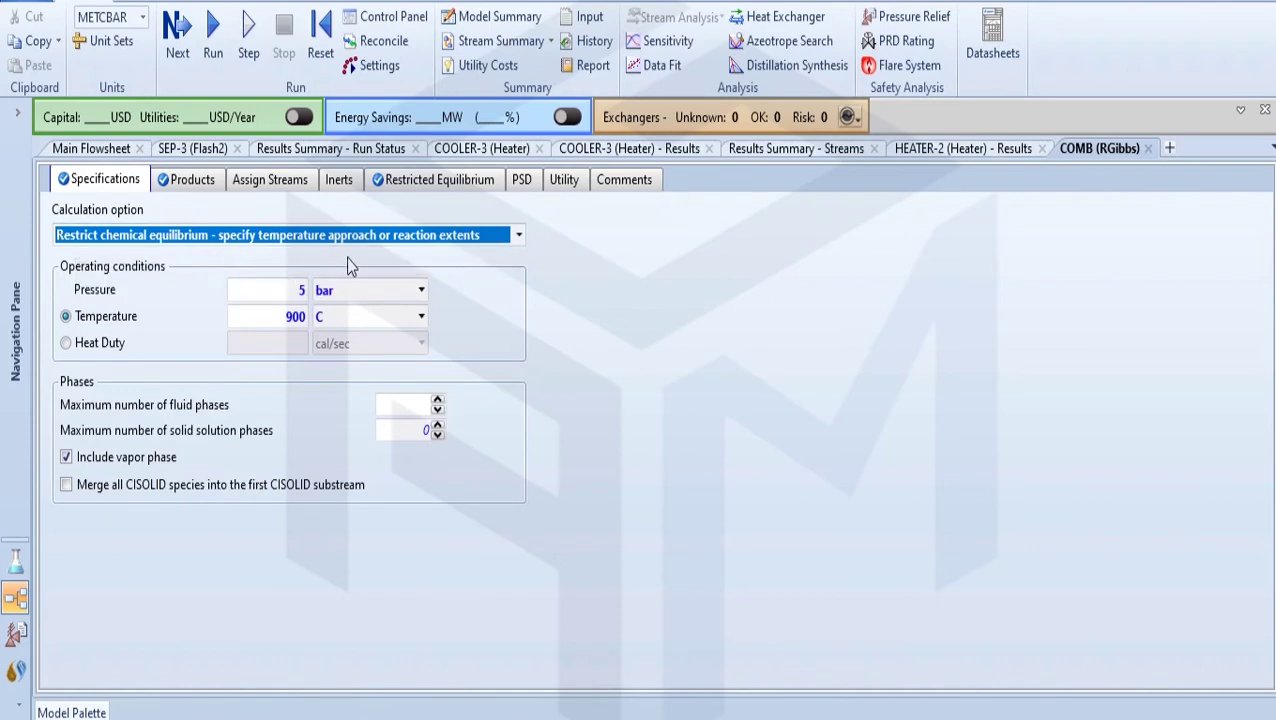
{"action": "left_click", "coordinate": [411, 183]}
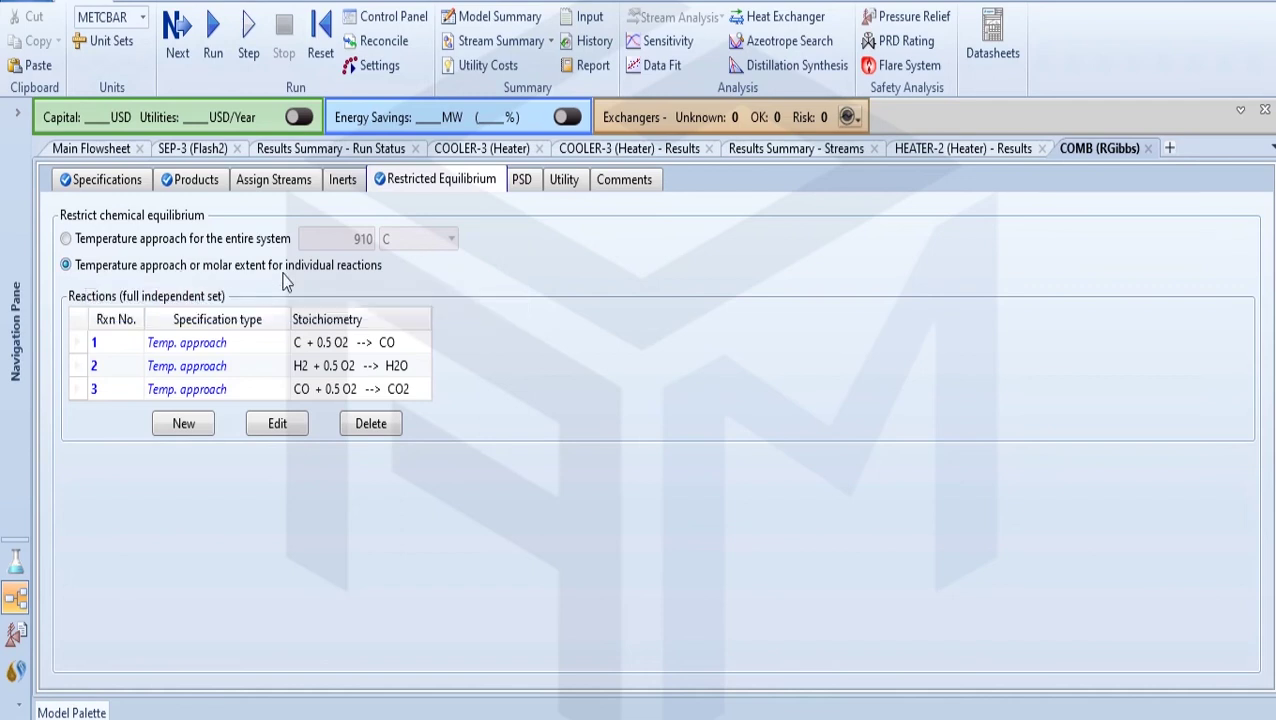
{"action": "left_click", "coordinate": [112, 178]}
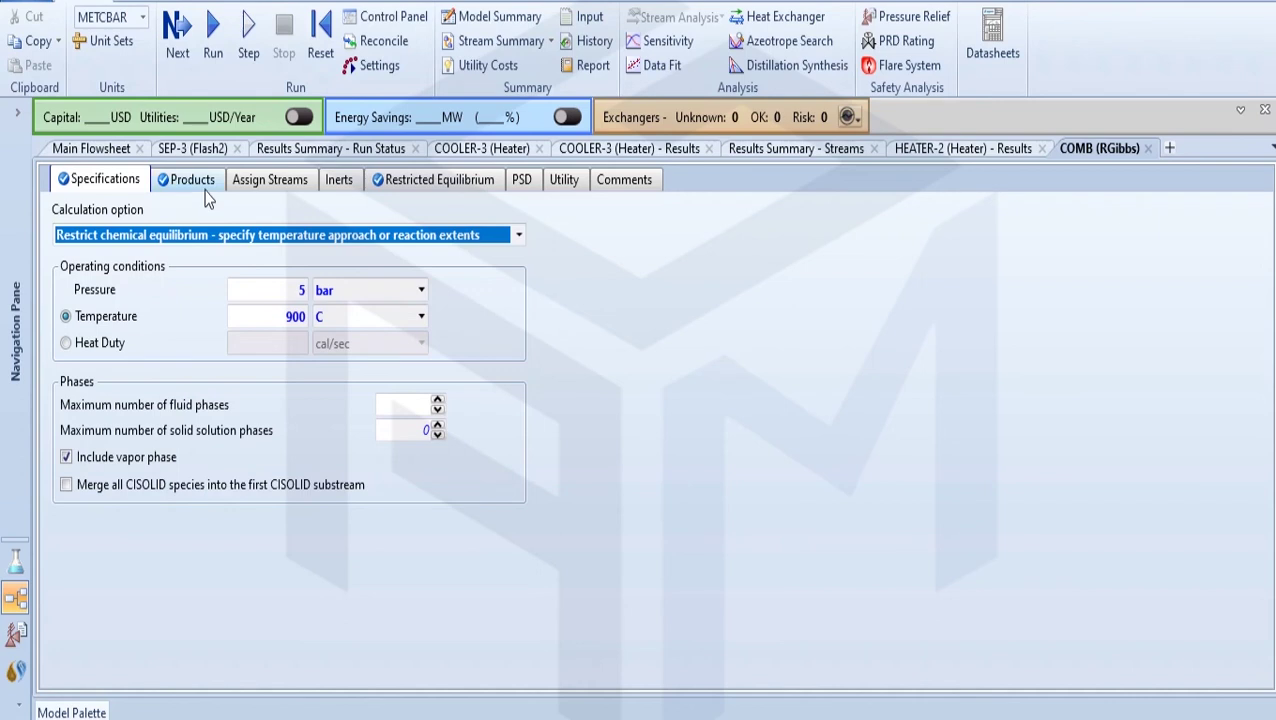
{"action": "left_click", "coordinate": [88, 148]}
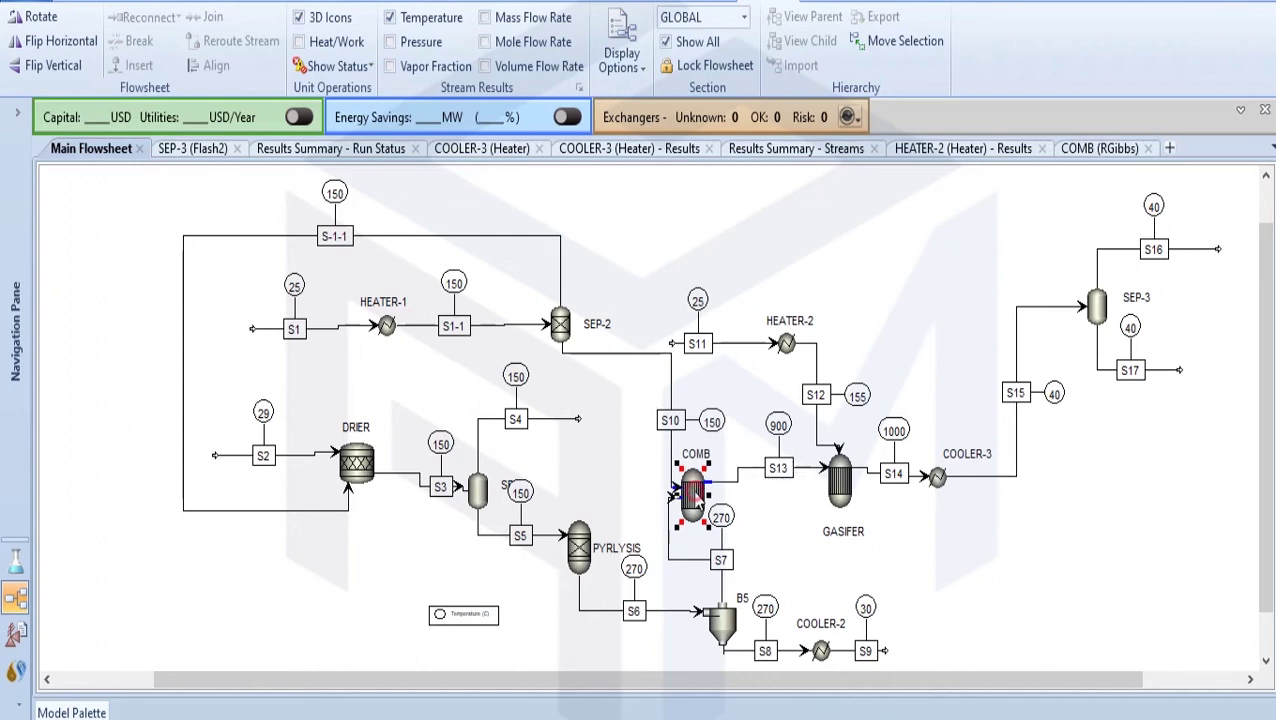
Reopen the COMB block to recheck its product options, specifications and individual reaction stoichiometry, and go back to the flowsheet.
{"action": "double_click", "coordinate": [692, 496]}
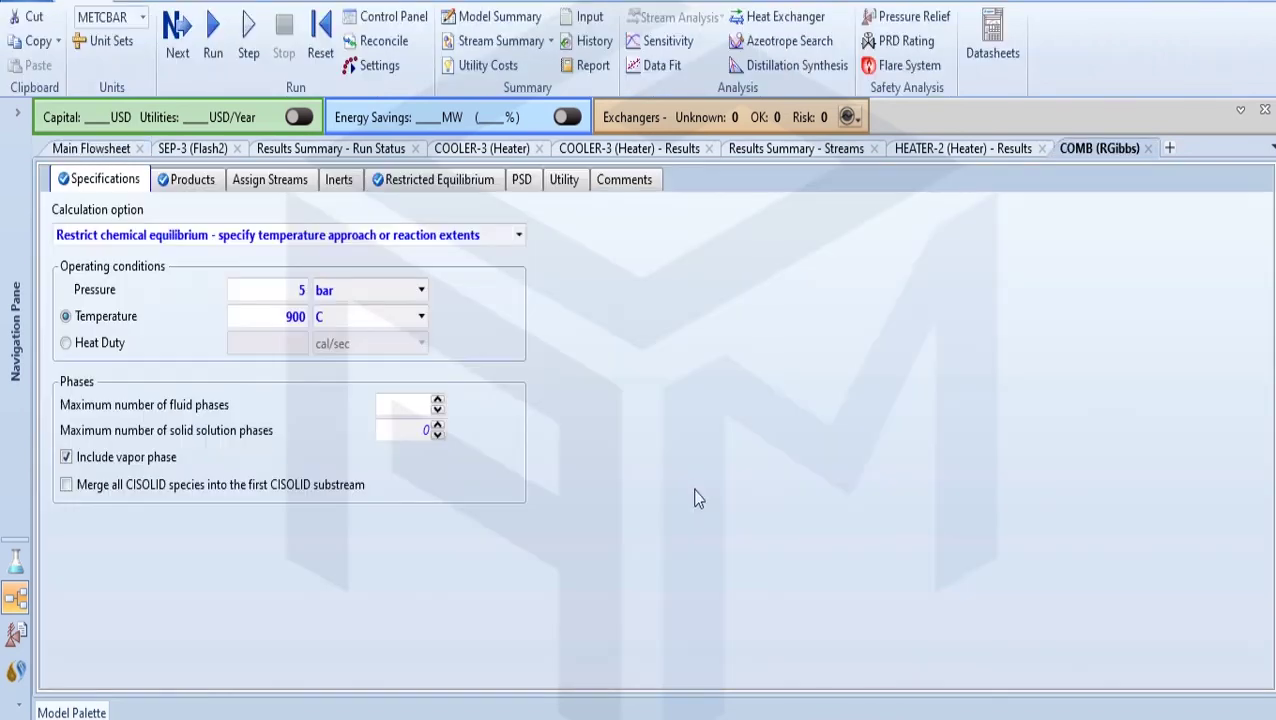
{"action": "left_click", "coordinate": [175, 178]}
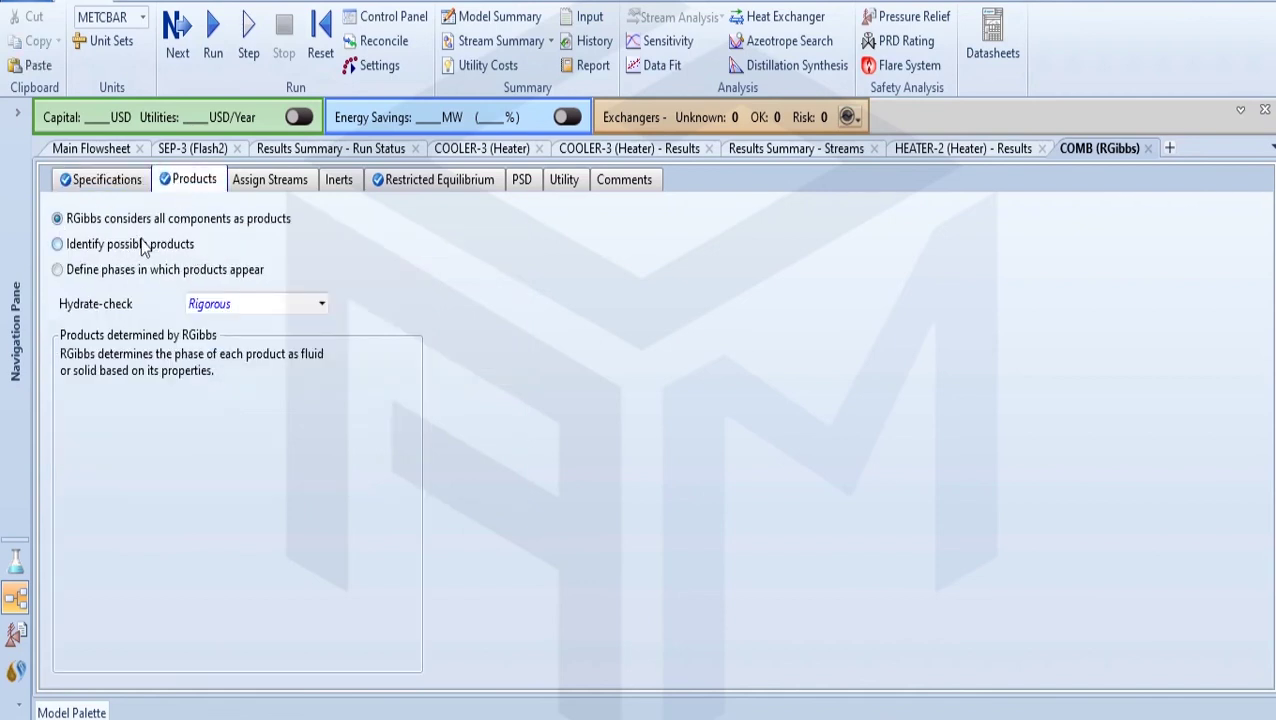
{"action": "left_click", "coordinate": [399, 179]}
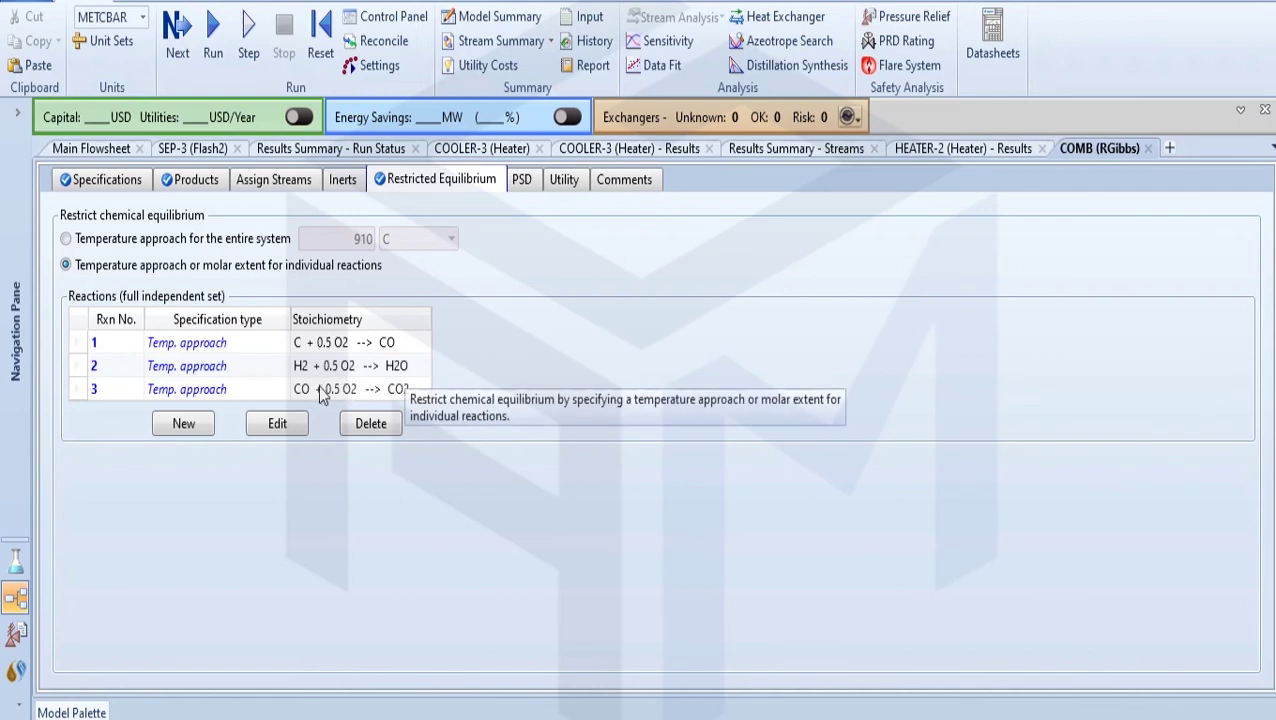
{"action": "left_click", "coordinate": [92, 180]}
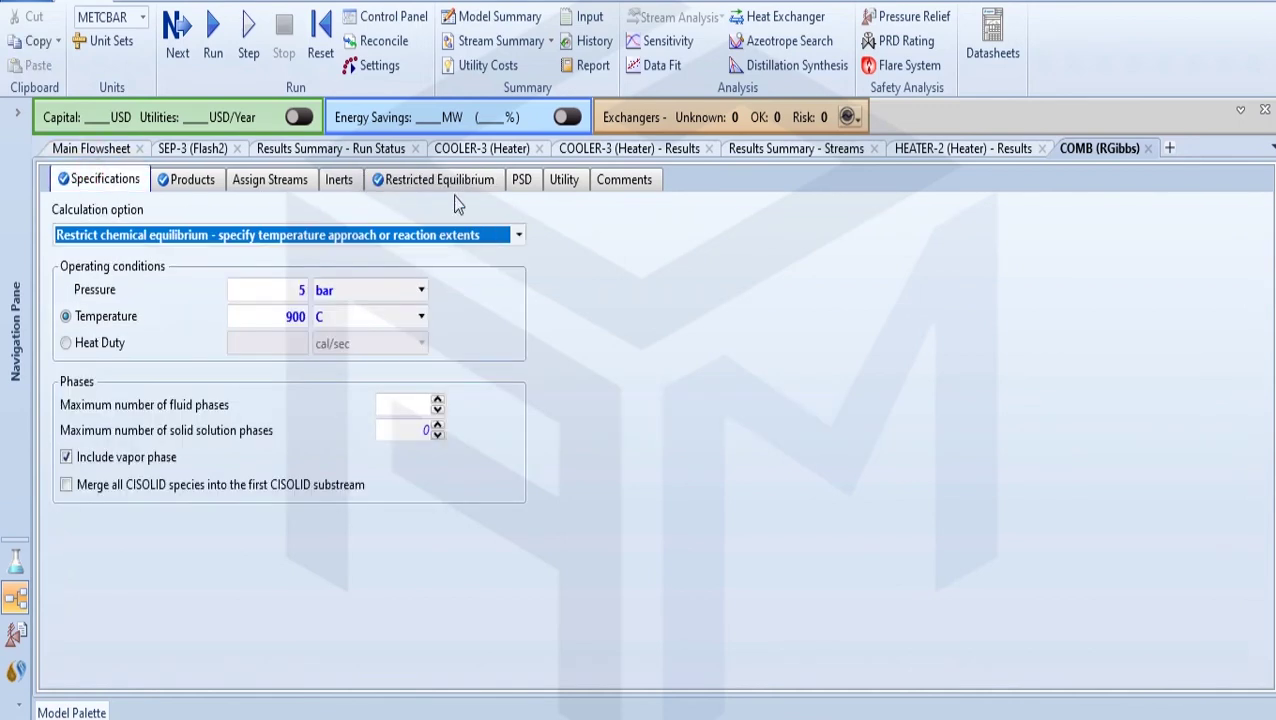
{"action": "left_click", "coordinate": [441, 179]}
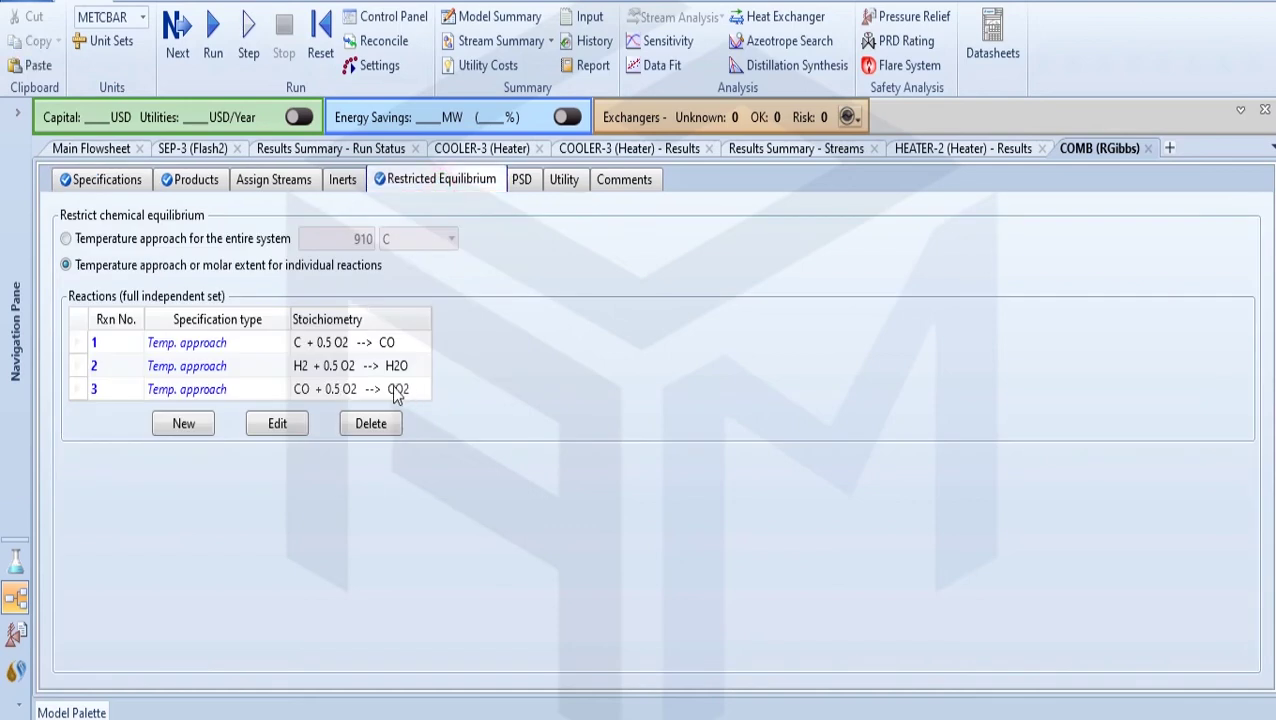
{"action": "left_click", "coordinate": [121, 179]}
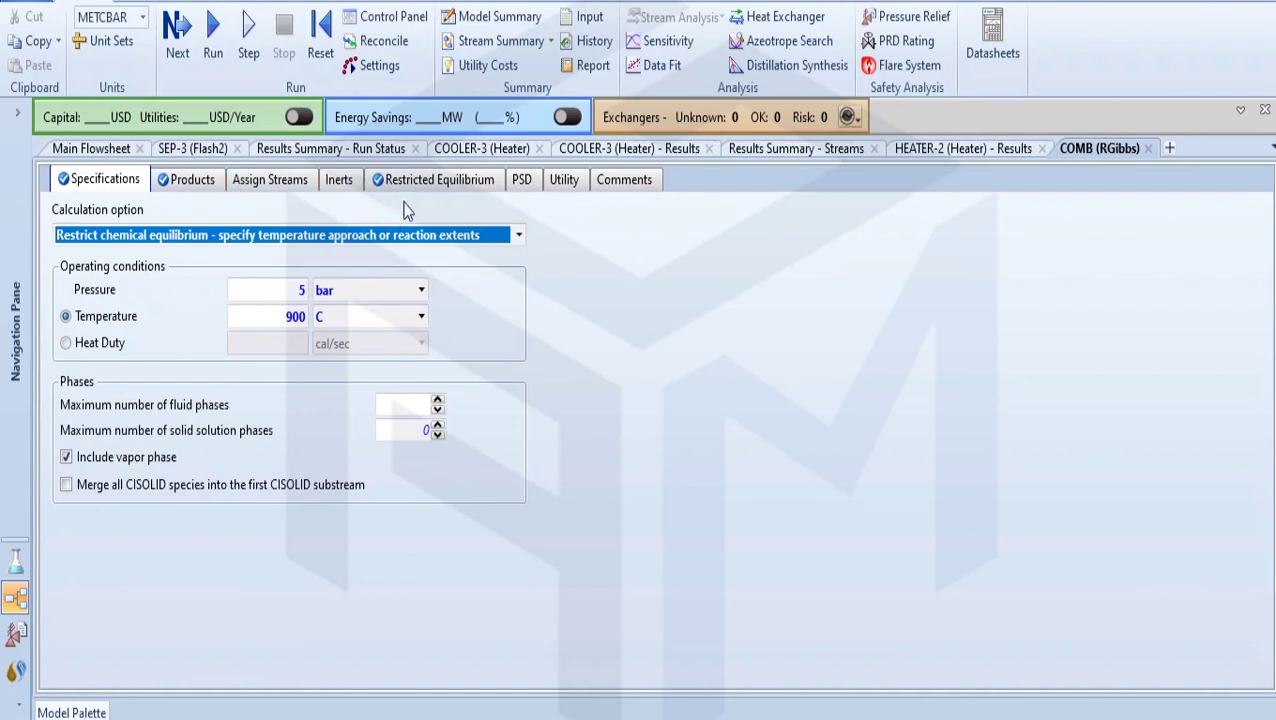
{"action": "left_click", "coordinate": [412, 183]}
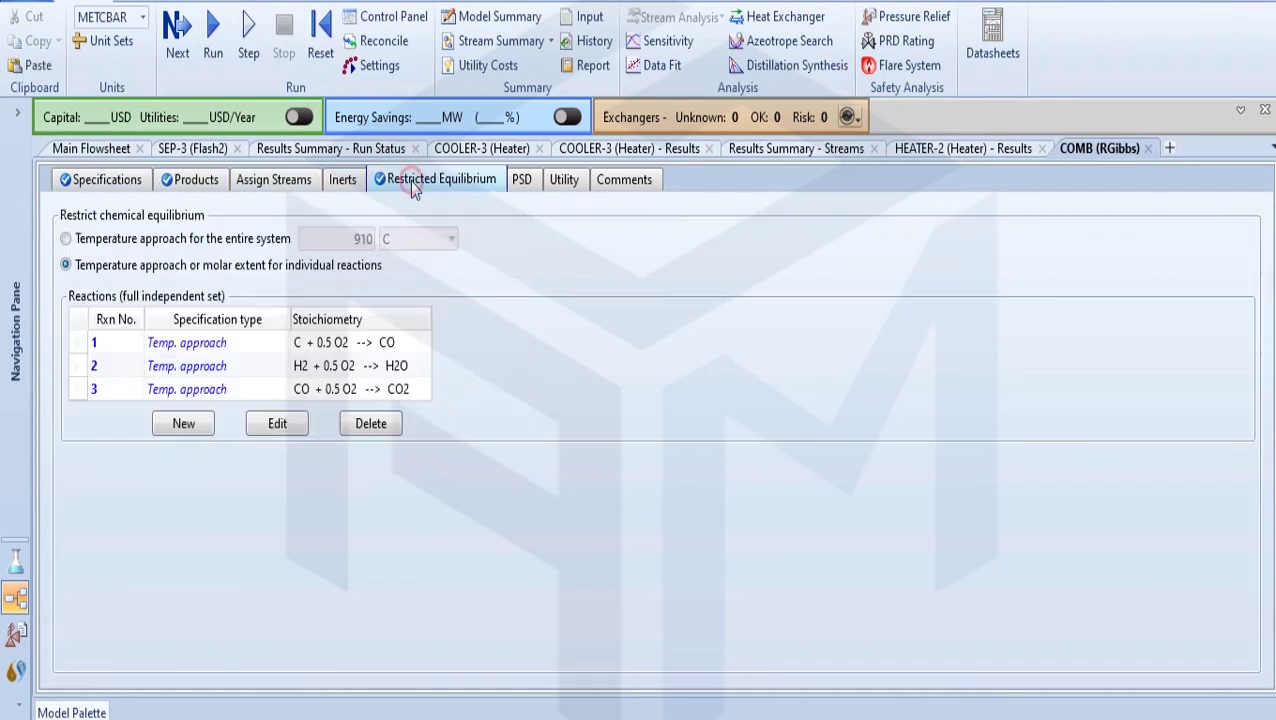
{"action": "left_click", "coordinate": [99, 156]}
Review the GASIFER block's pressure, temperature and restricted equilibrium reactions, and return to the flowsheet.
{"action": "left_click", "coordinate": [868, 500]}
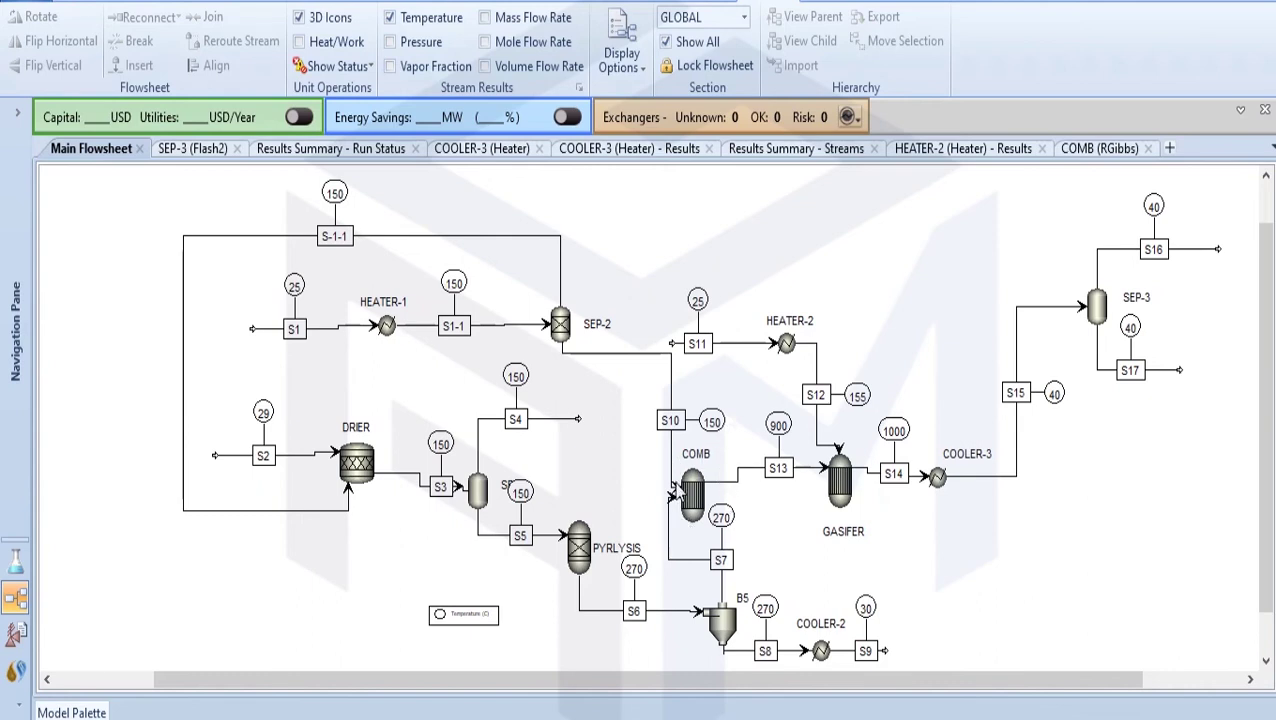
{"action": "double_click", "coordinate": [836, 465]}
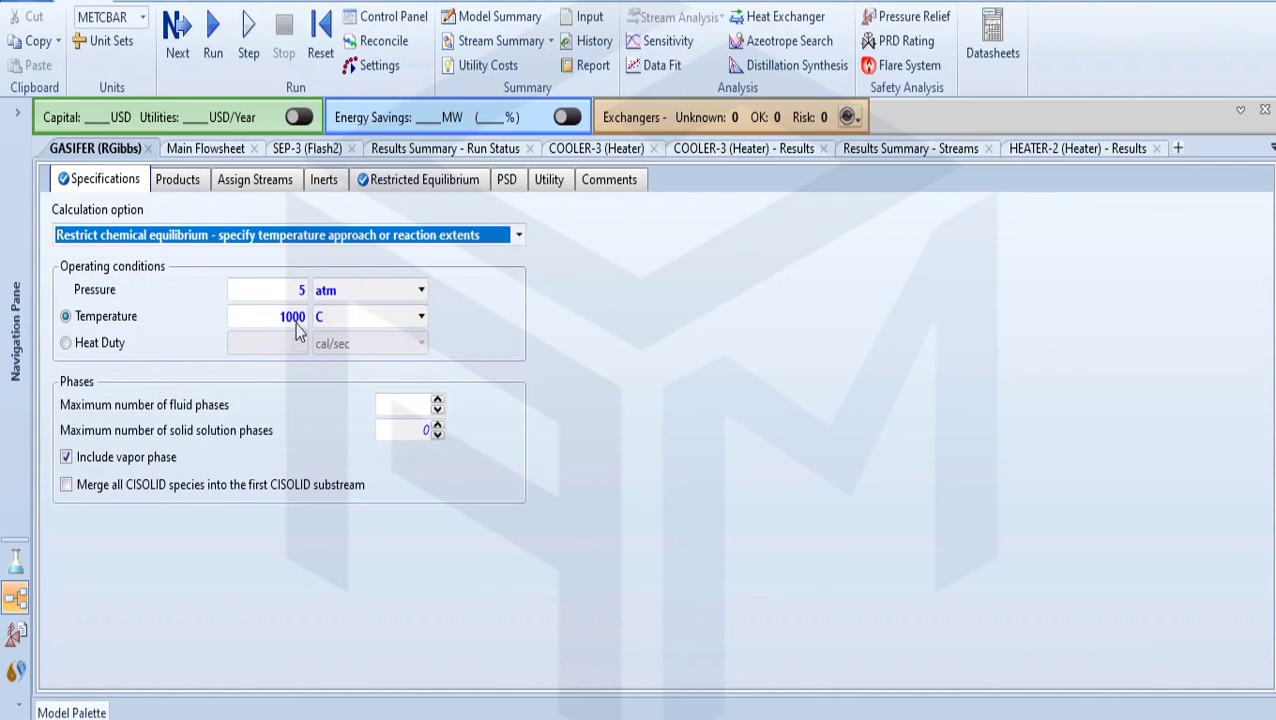
{"action": "left_click", "coordinate": [376, 193]}
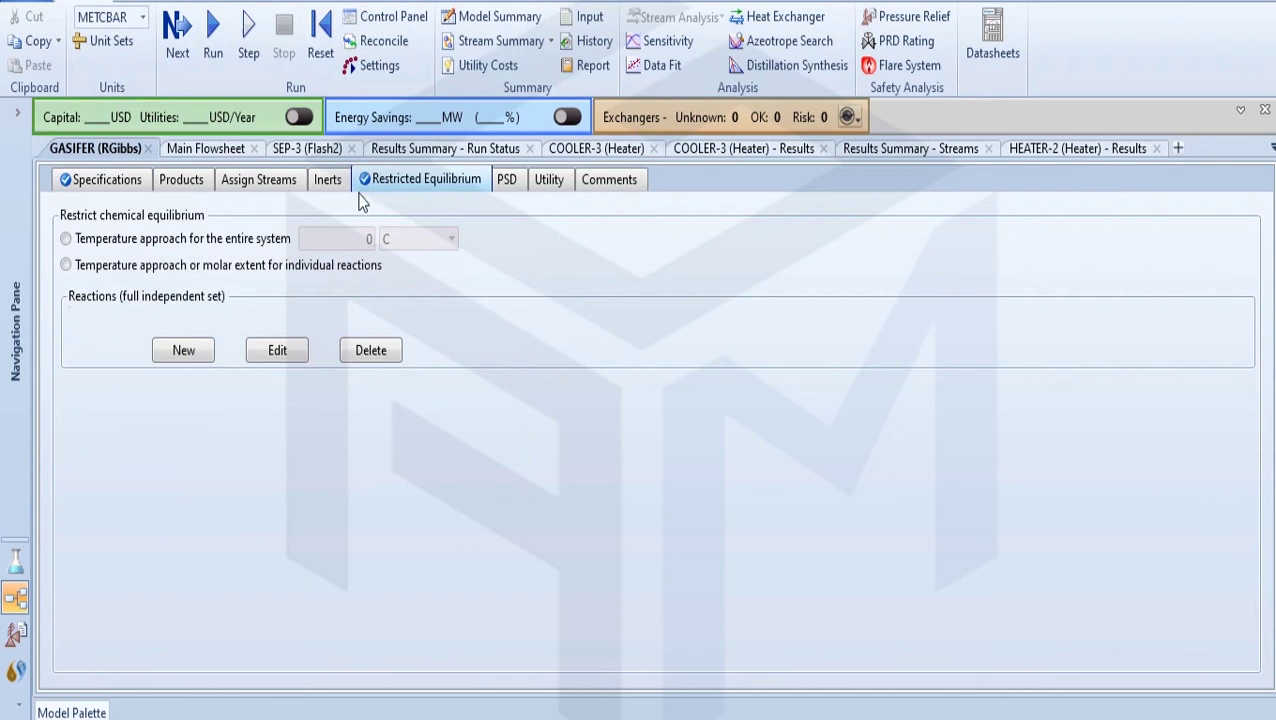
{"action": "left_click", "coordinate": [126, 178]}
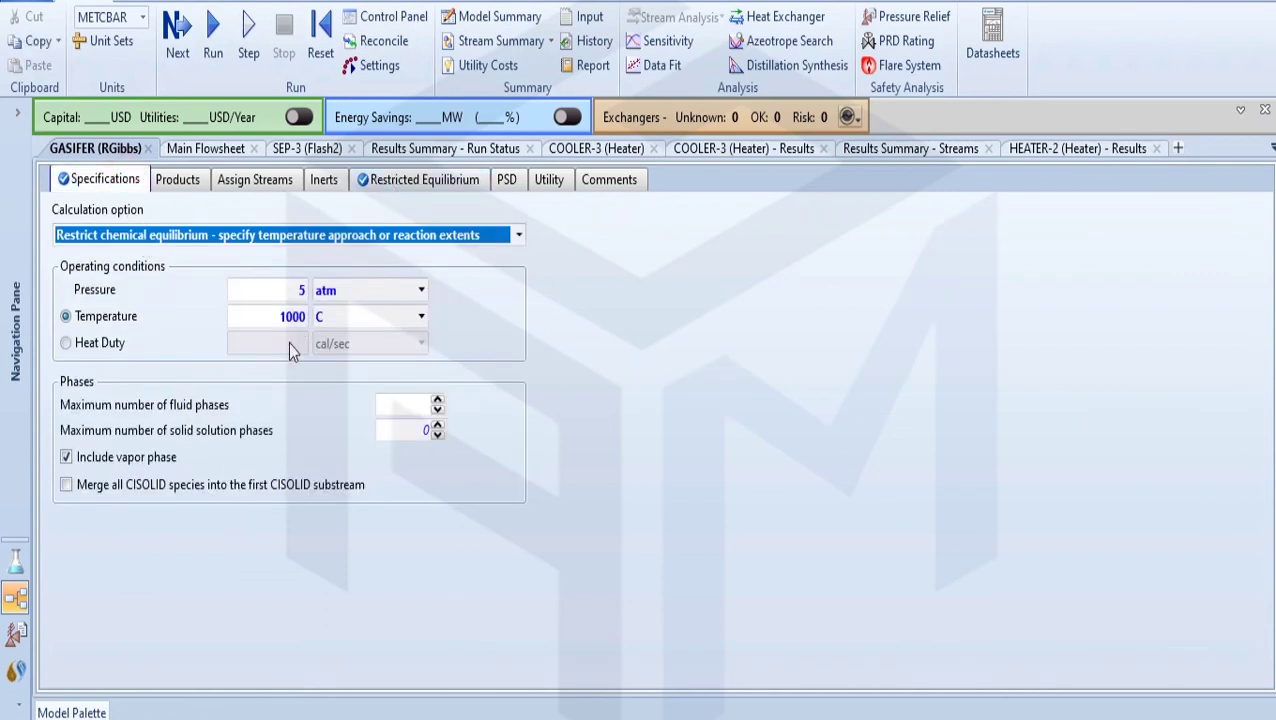
{"action": "left_click", "coordinate": [392, 184]}
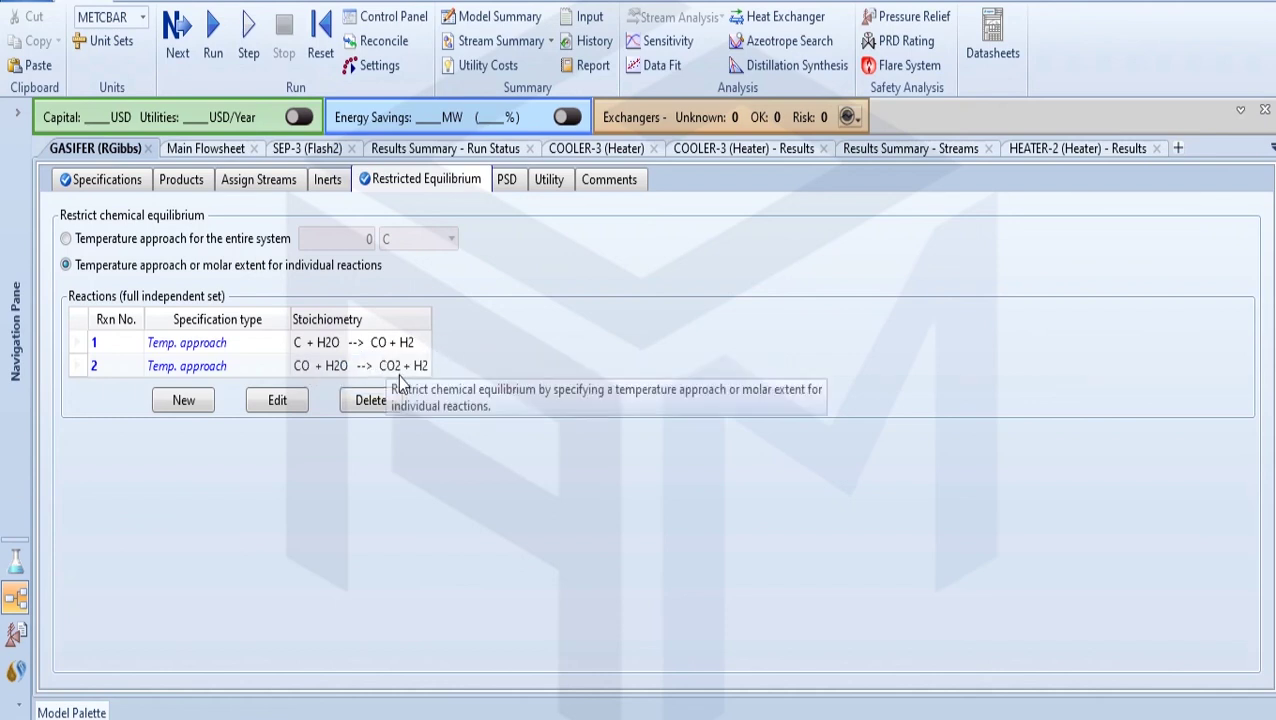
{"action": "left_click", "coordinate": [130, 184]}
{"action": "left_click", "coordinate": [210, 149]}
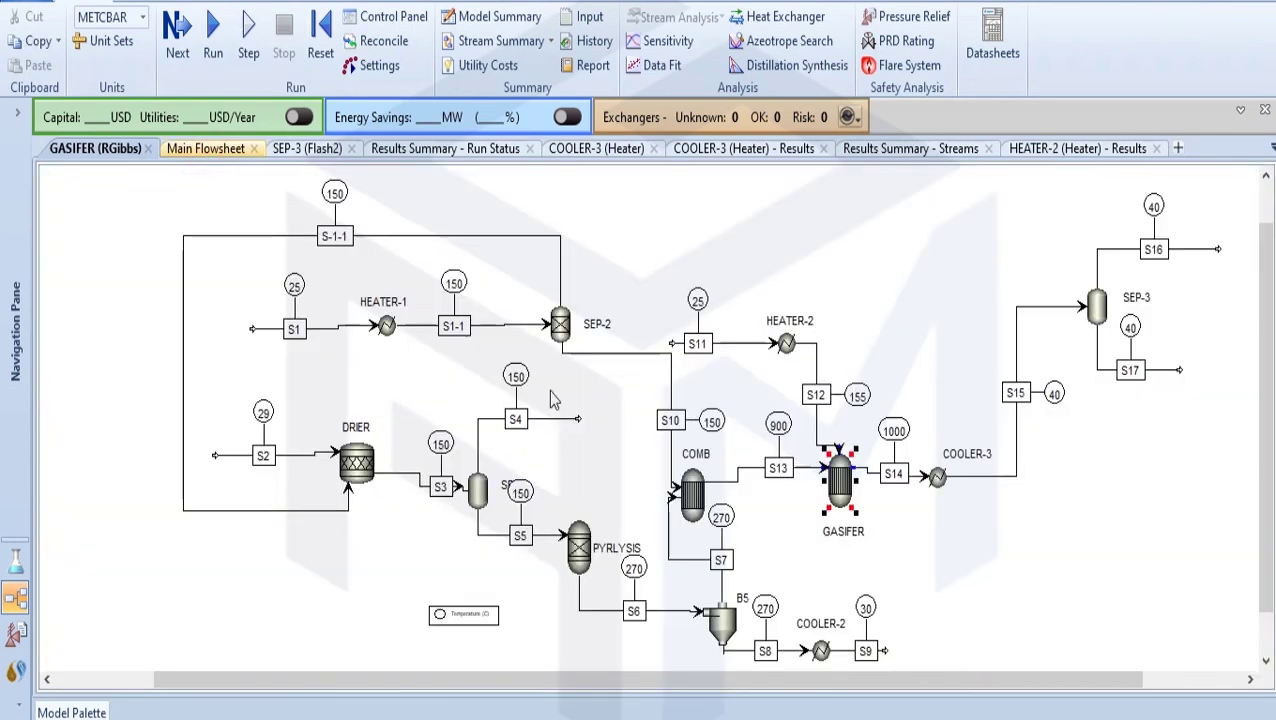
Check COOLER-3's temperature and pressure flash specifications, and close the block form.
{"action": "left_click", "coordinate": [936, 478]}
{"action": "double_click", "coordinate": [938, 480]}
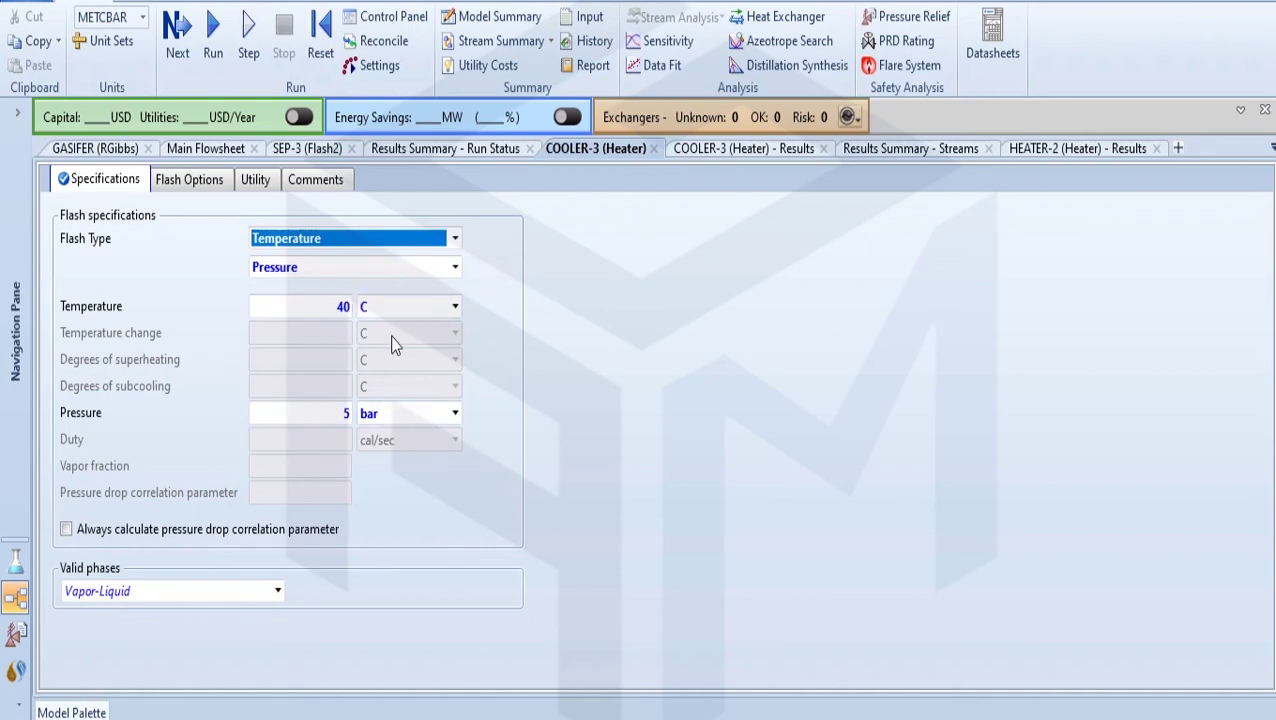
{"action": "left_click", "coordinate": [653, 149]}
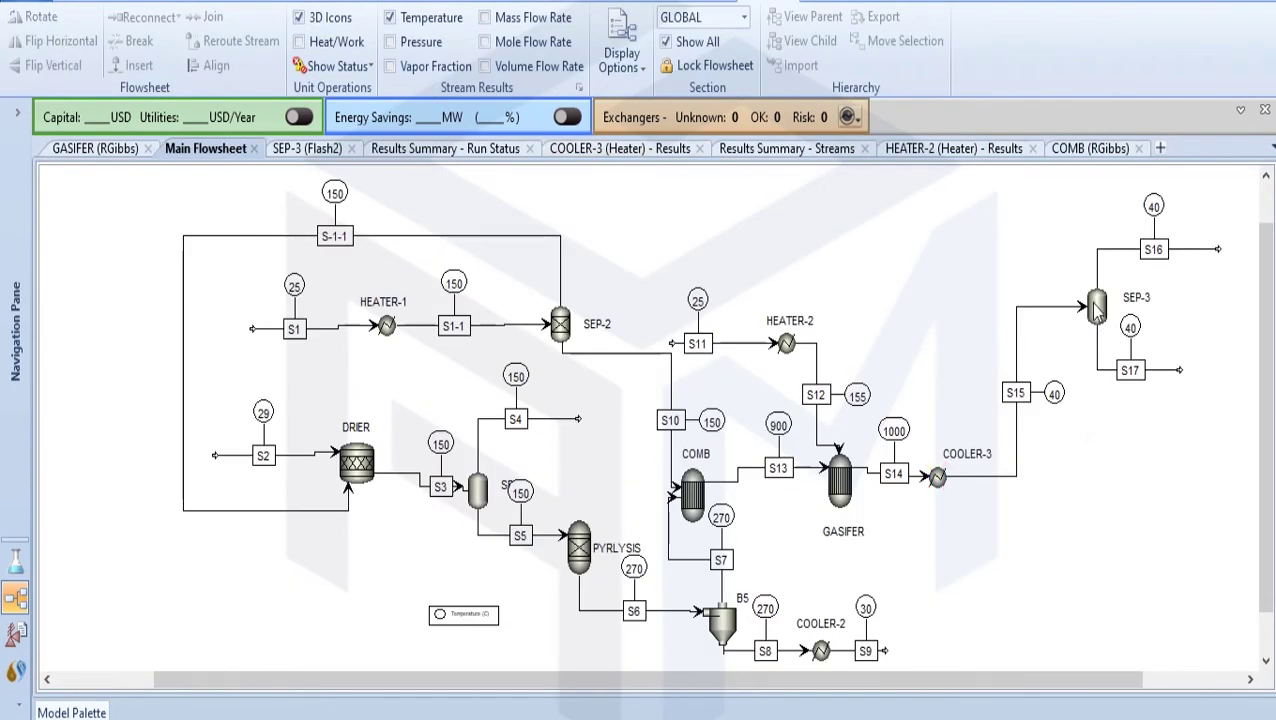
Review separator SEP-3's flash specifications and convergence options, and close its form.
{"action": "left_click", "coordinate": [1095, 308]}
{"action": "double_click", "coordinate": [1093, 305]}
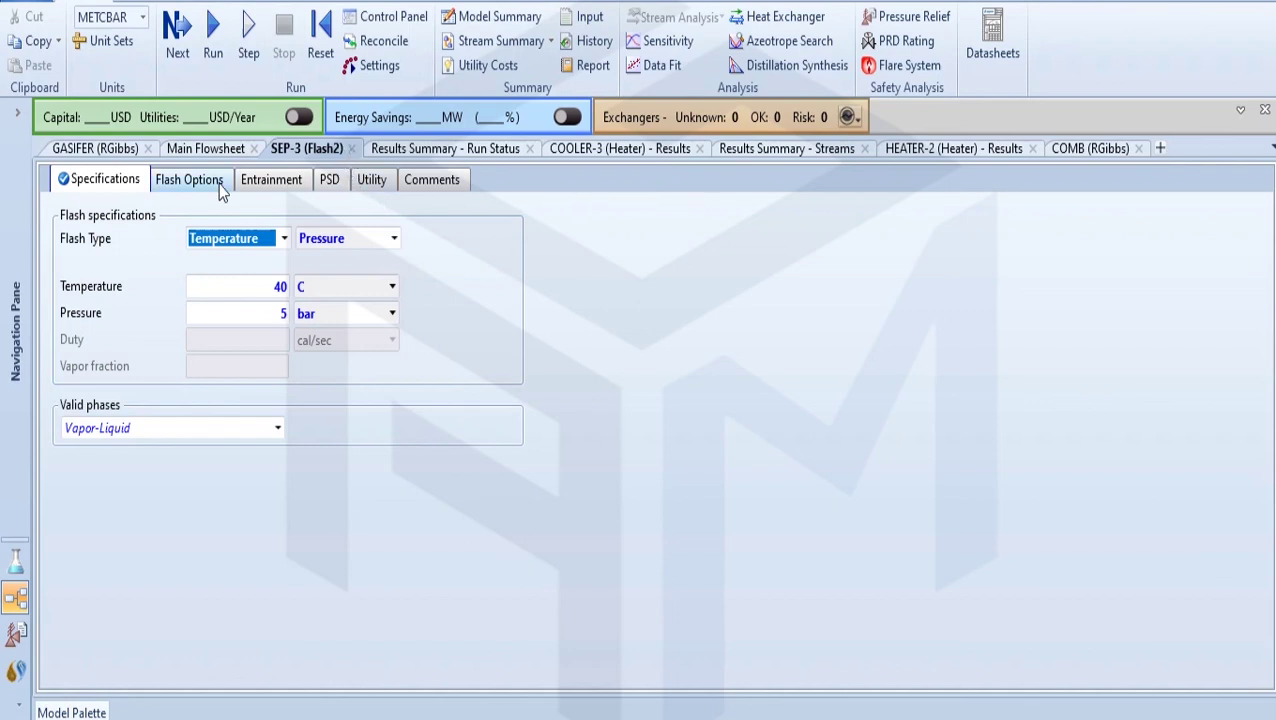
{"action": "left_click", "coordinate": [258, 184]}
{"action": "left_click", "coordinate": [222, 186]}
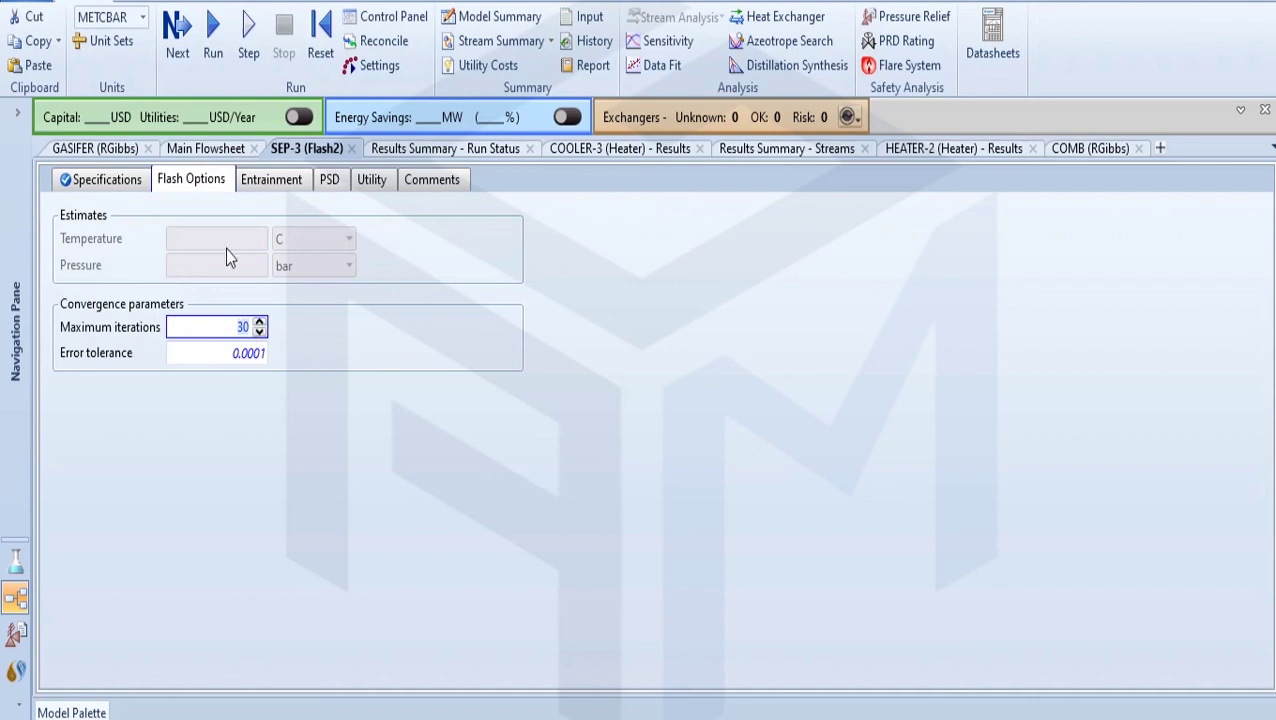
{"action": "left_click", "coordinate": [352, 149]}
Open the results of stream S16 and examine the component mass fractions of the total stream.
{"action": "left_click", "coordinate": [1116, 280]}
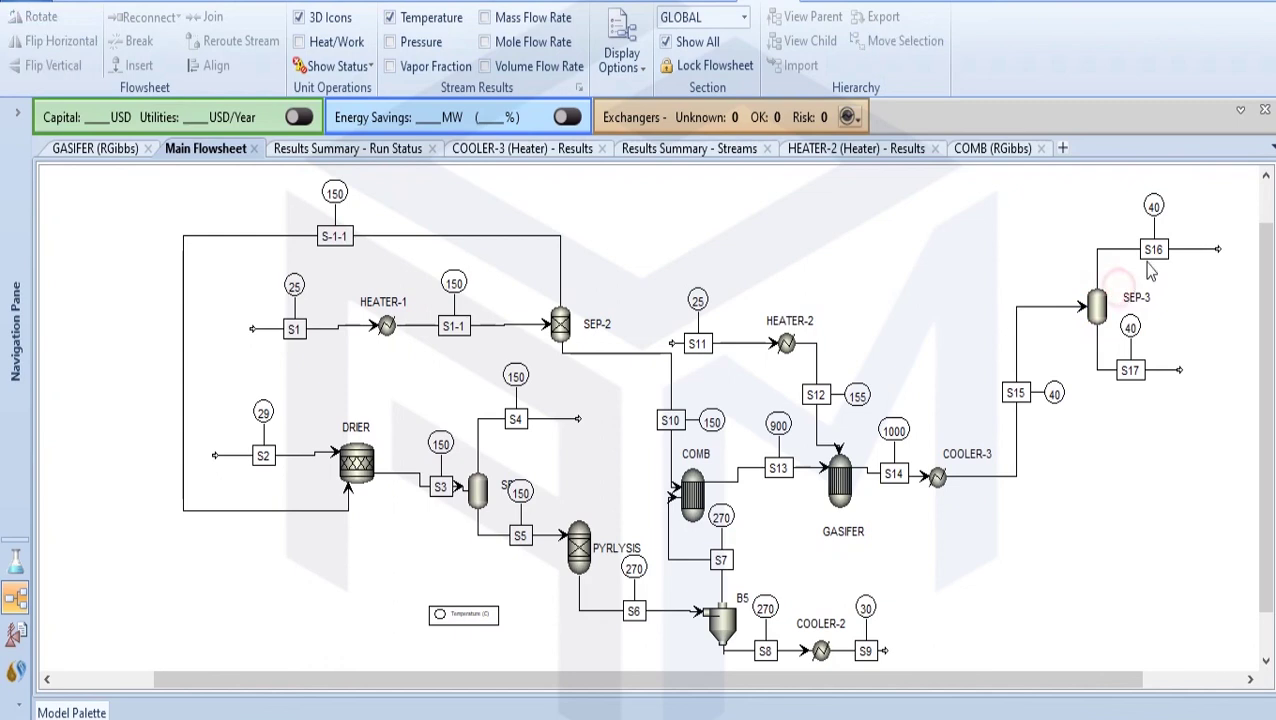
{"action": "left_click", "coordinate": [1187, 250]}
{"action": "left_click", "coordinate": [1188, 252]}
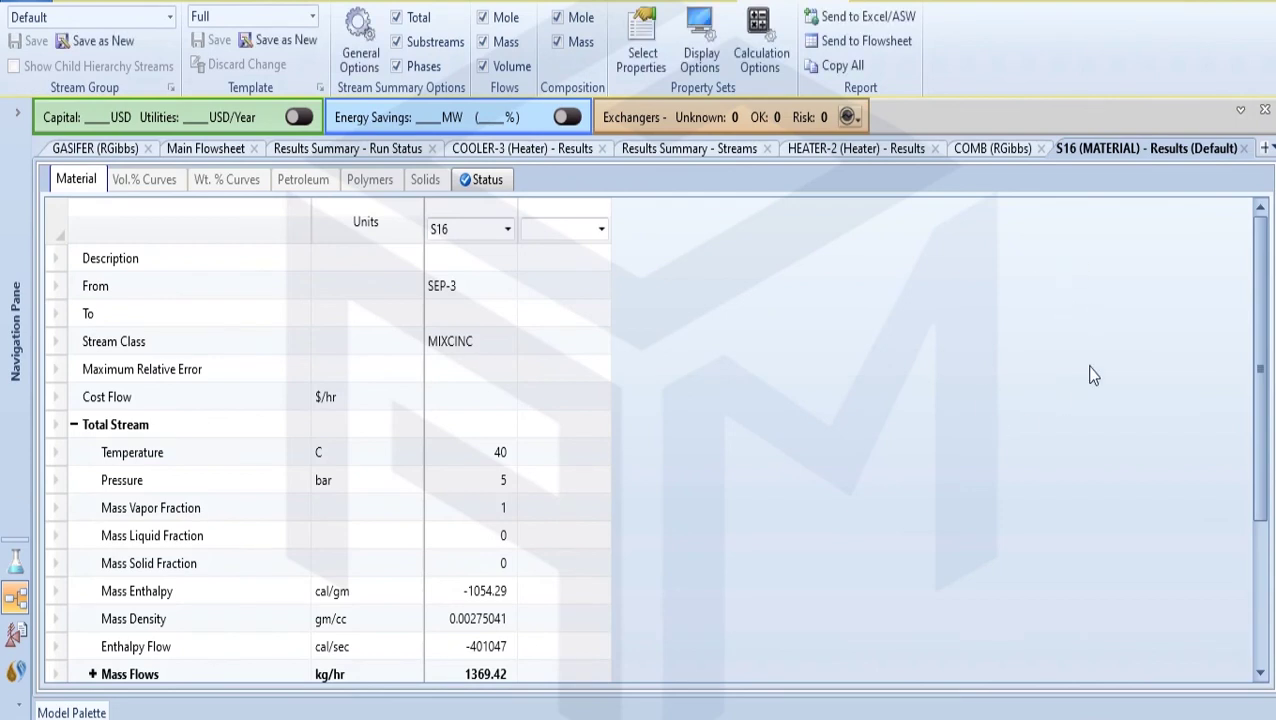
{"action": "scroll", "coordinate": [366, 414], "scroll_direction": "down", "scroll_amount": 3}
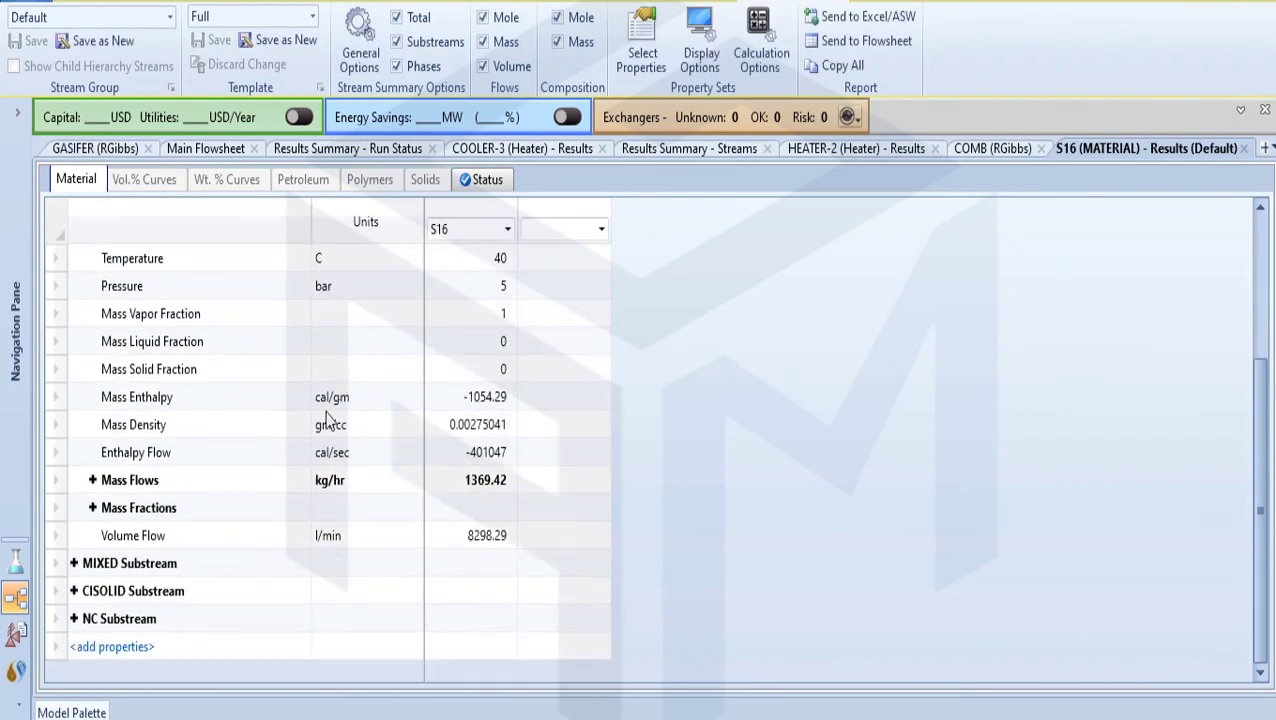
{"action": "left_click", "coordinate": [92, 508]}
{"action": "scroll", "coordinate": [263, 566], "scroll_direction": "down", "scroll_amount": 2}
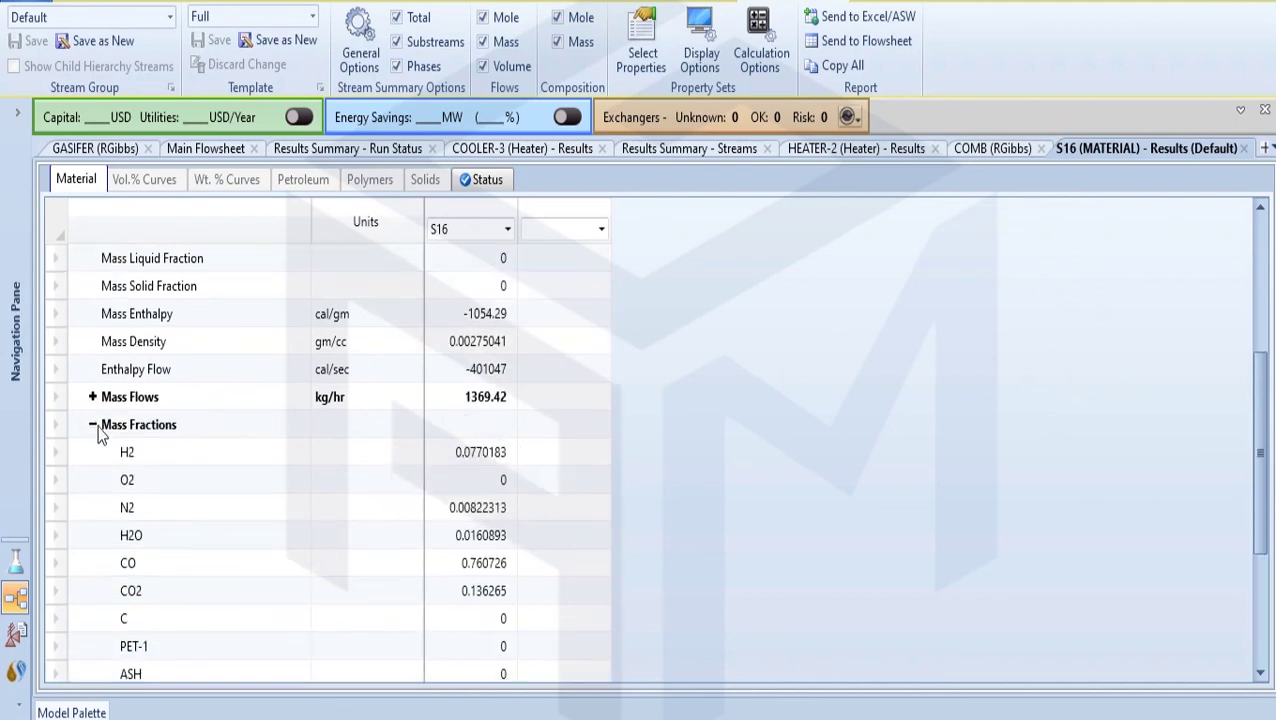
{"action": "scroll", "coordinate": [480, 475], "scroll_direction": "down", "scroll_amount": 1}
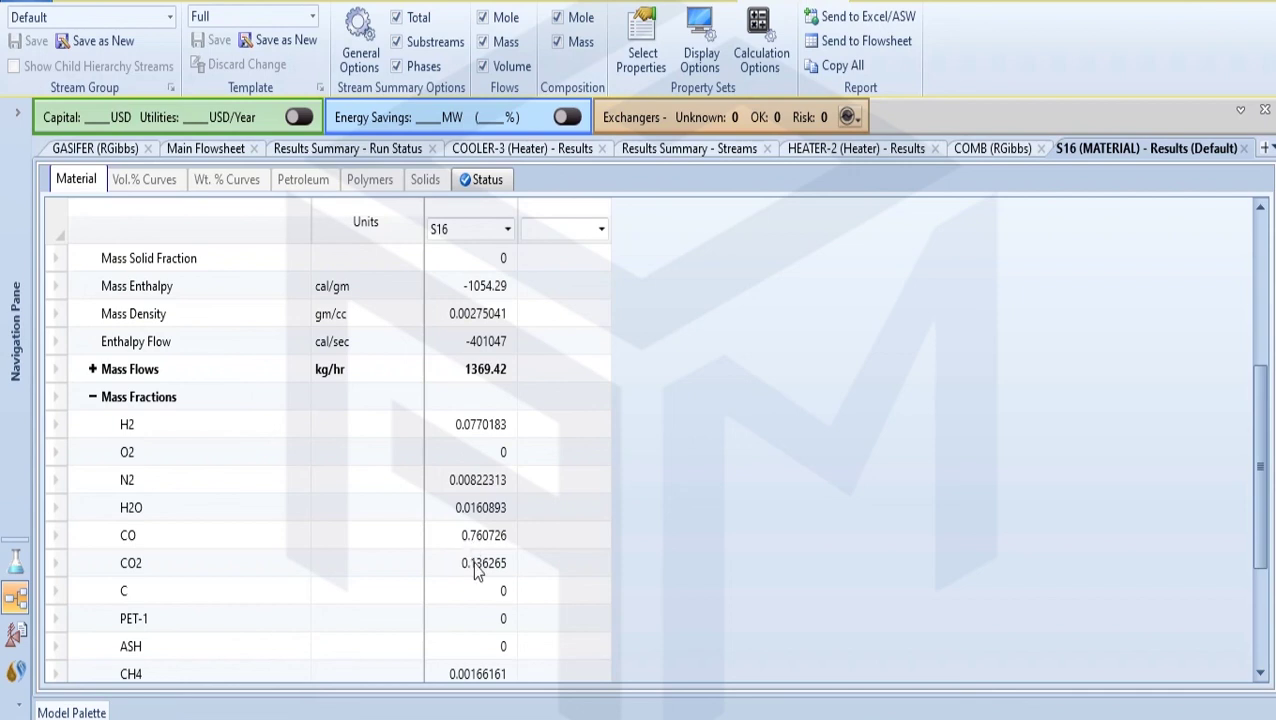
{"action": "scroll", "coordinate": [476, 568], "scroll_direction": "down", "scroll_amount": 3}
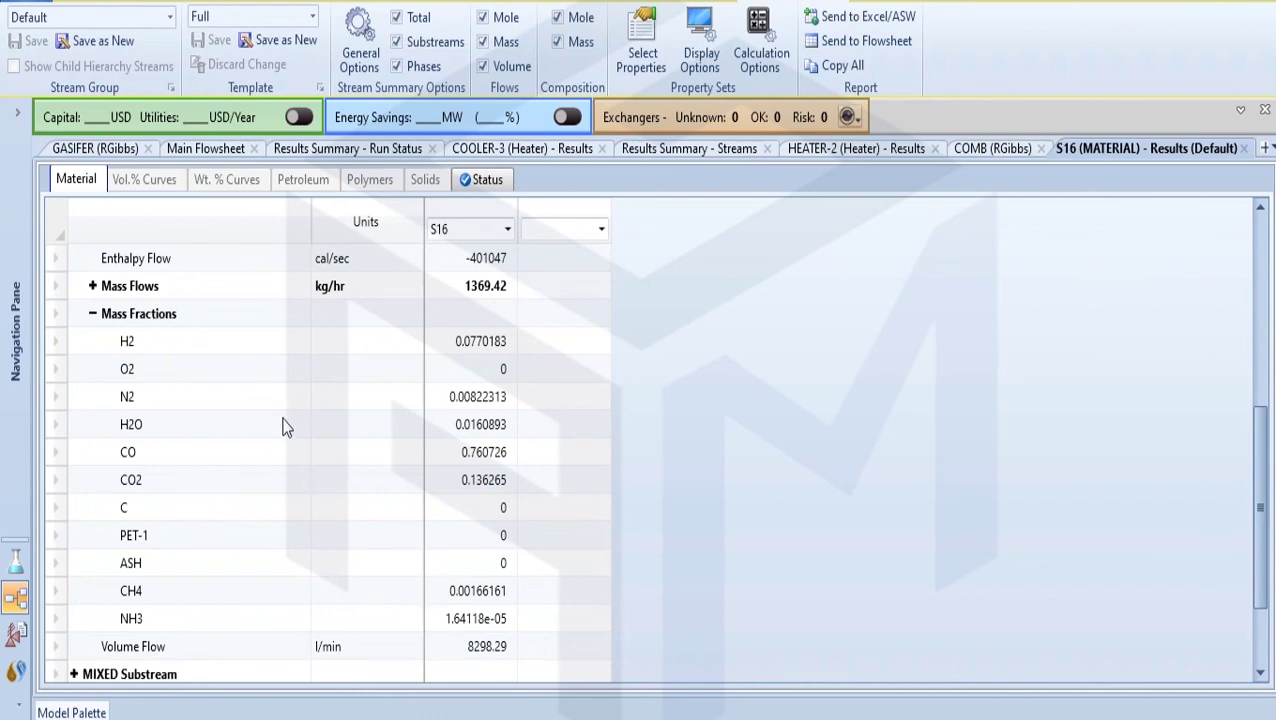
{"action": "scroll", "coordinate": [283, 427], "scroll_direction": "up", "scroll_amount": 1}
{"action": "scroll", "coordinate": [400, 580], "scroll_direction": "down", "scroll_amount": 3}
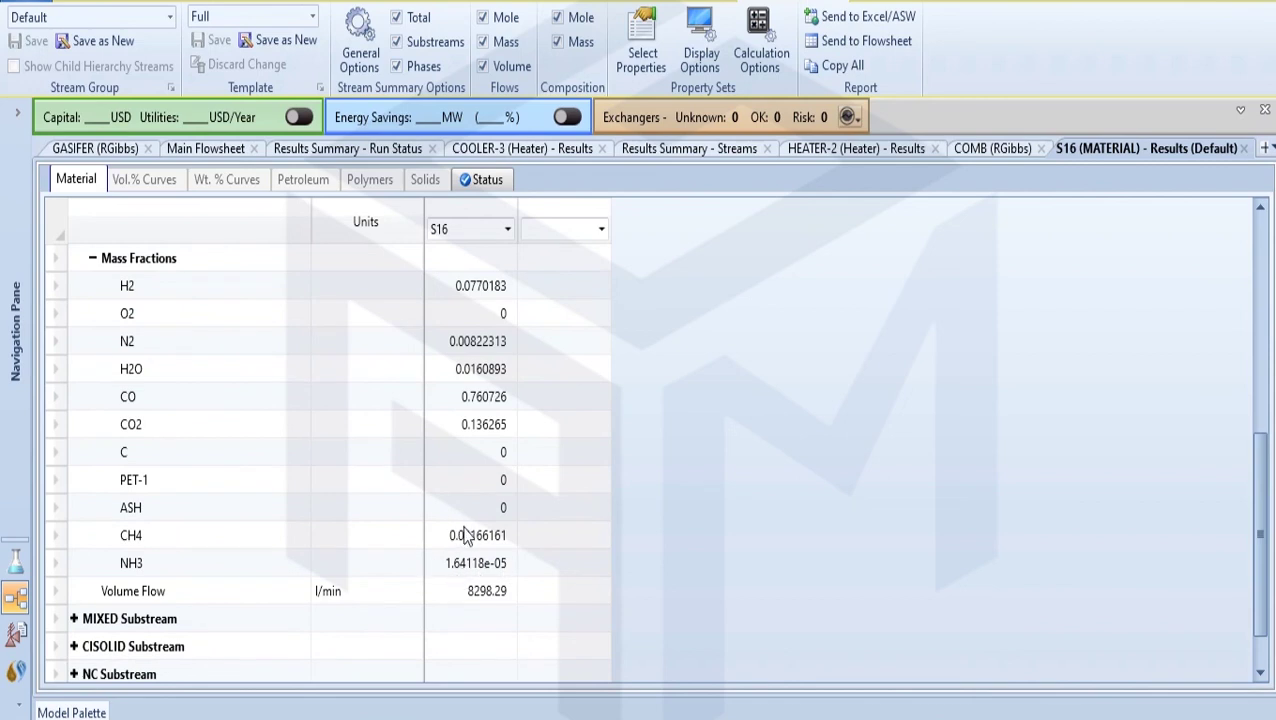
{"action": "scroll", "coordinate": [465, 537], "scroll_direction": "up", "scroll_amount": 1}
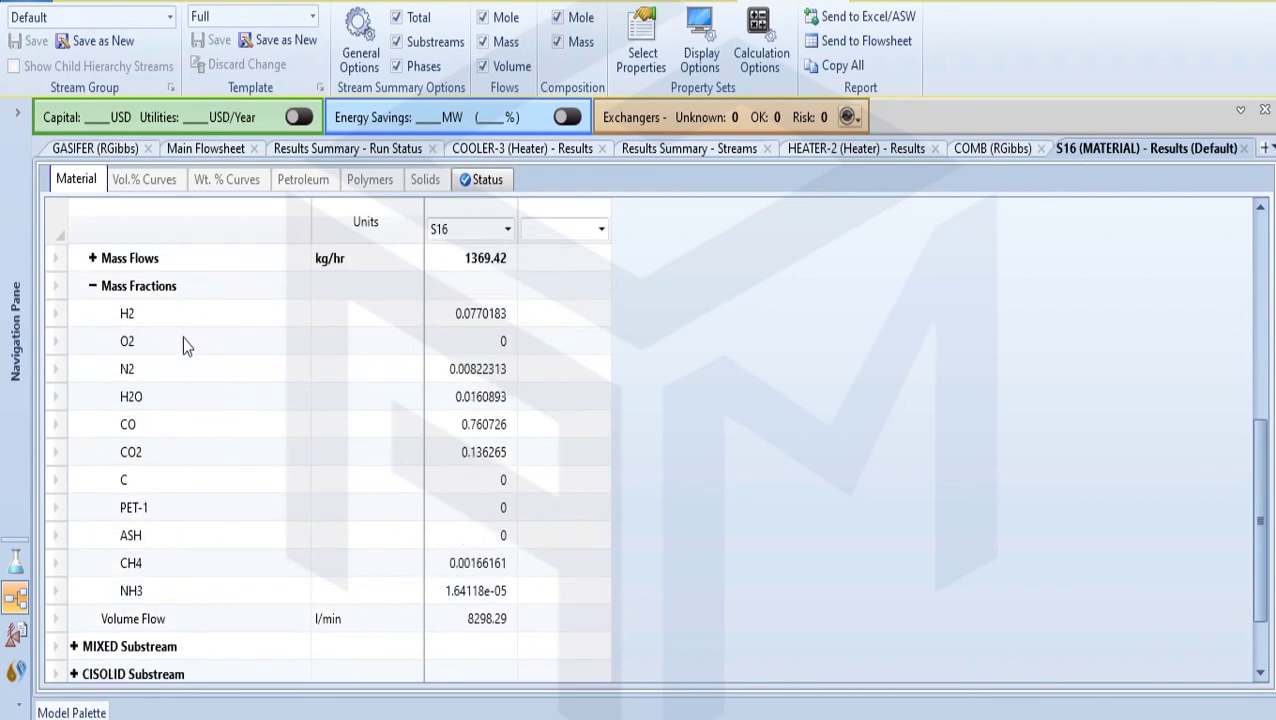
Collapse S16's mass fractions and expand its mass flows to read the individual component flow rates.
{"action": "left_click", "coordinate": [92, 286]}
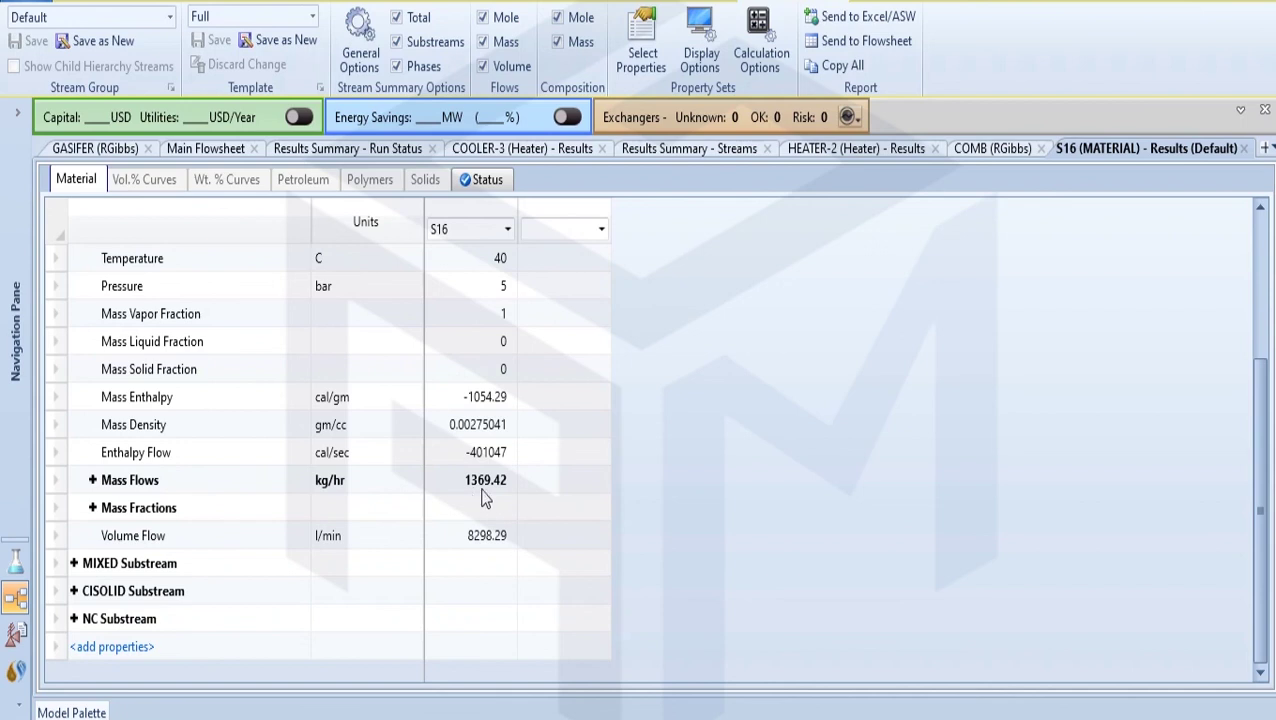
{"action": "left_click", "coordinate": [92, 481]}
{"action": "scroll", "coordinate": [418, 556], "scroll_direction": "down", "scroll_amount": 2}
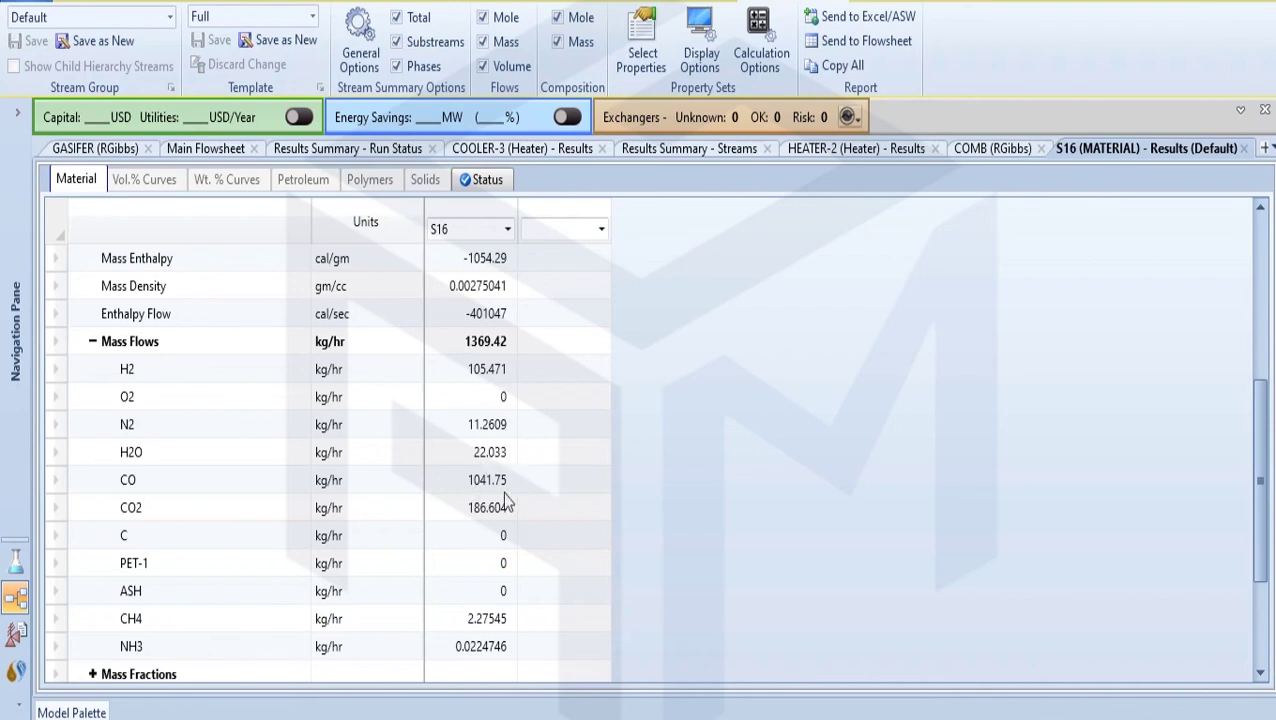
Read the rest of S16's component mass flows down to NH3, collapse them, and return to the main flowsheet.
{"action": "scroll", "coordinate": [512, 636], "scroll_direction": "down", "scroll_amount": 1}
{"action": "scroll", "coordinate": [214, 399], "scroll_direction": "up", "scroll_amount": 1}
{"action": "scroll", "coordinate": [260, 470], "scroll_direction": "down", "scroll_amount": 2}
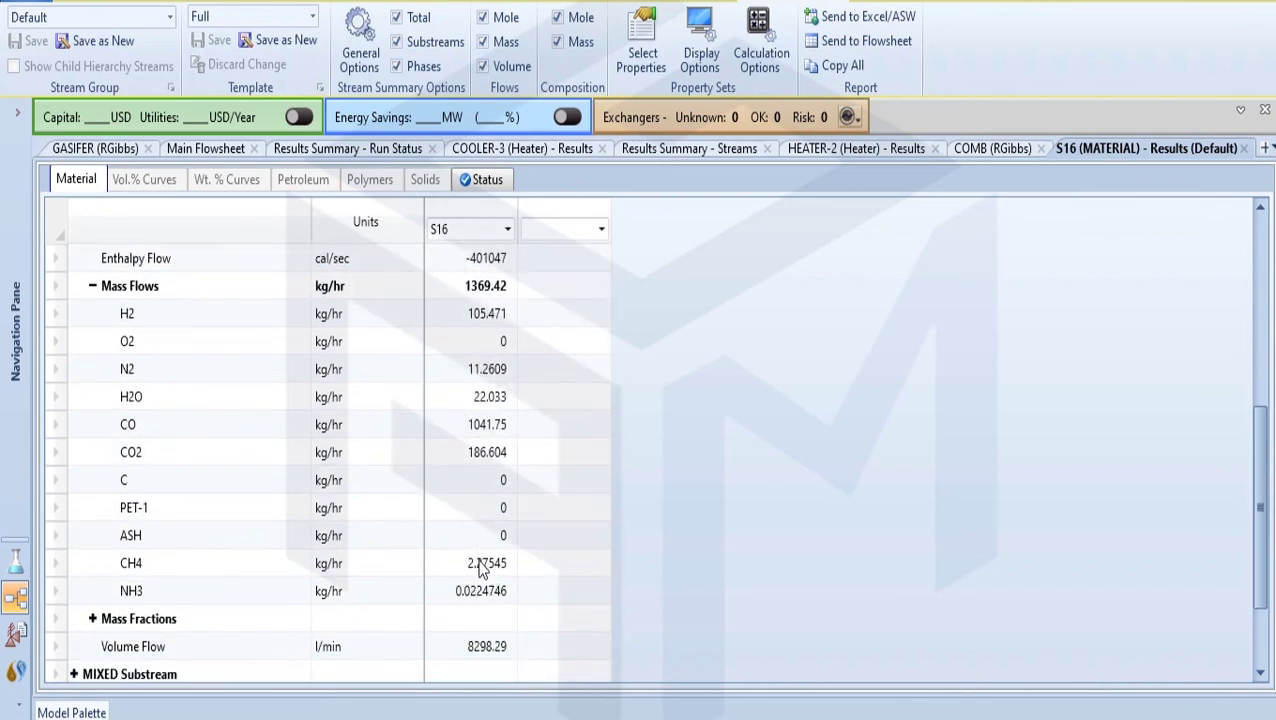
{"action": "scroll", "coordinate": [288, 420], "scroll_direction": "up", "scroll_amount": 2}
{"action": "left_click", "coordinate": [92, 397]}
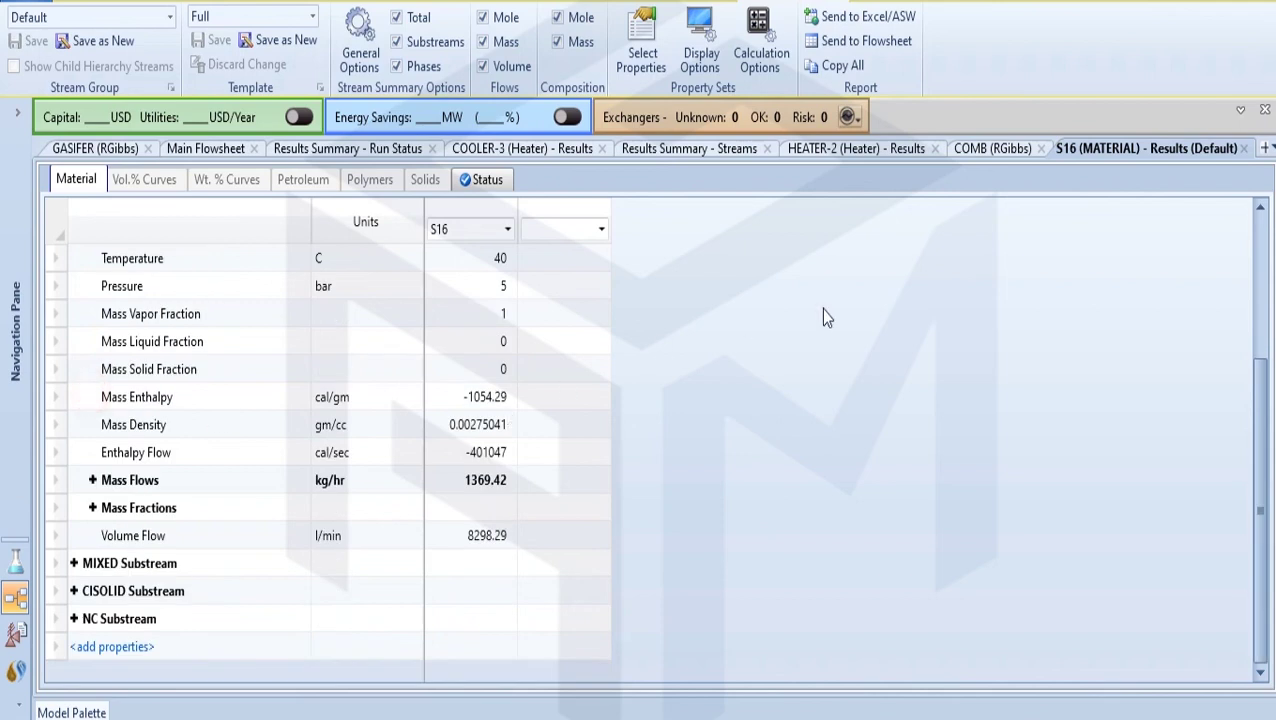
{"action": "left_click", "coordinate": [203, 149]}
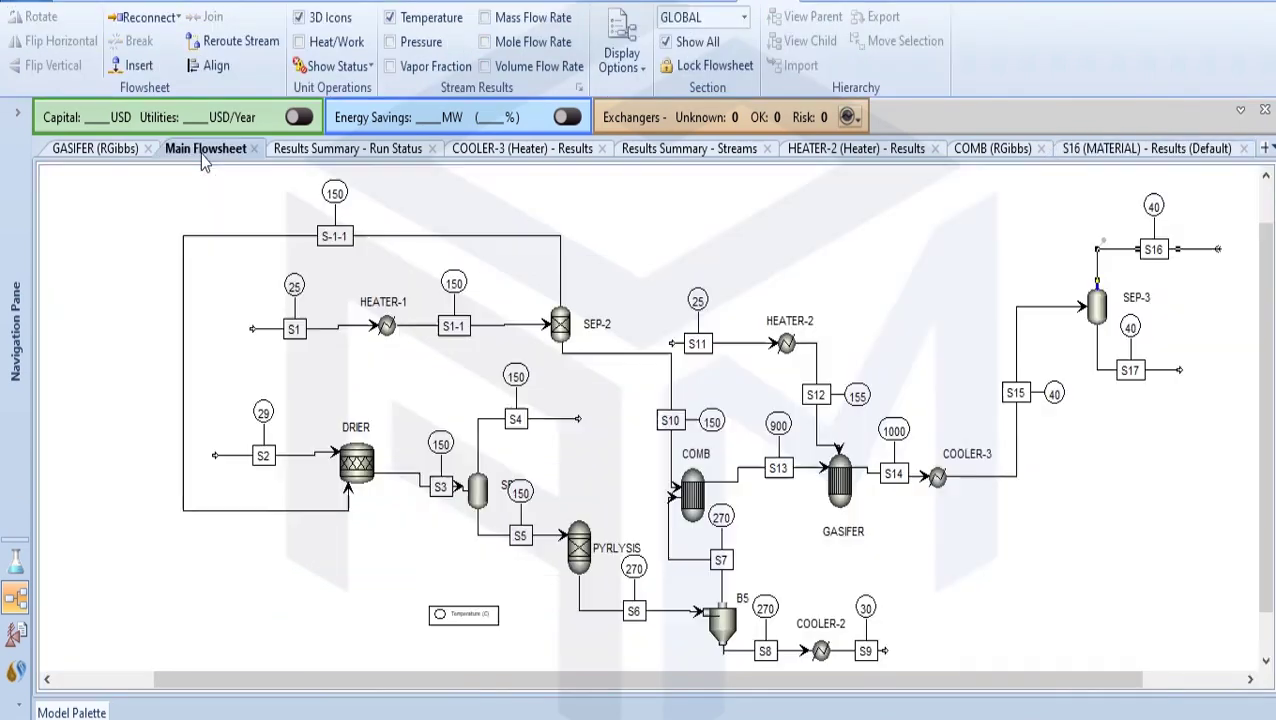
Open the results of SEP-3's liquid outlet stream S17 and review its total stream conditions.
{"action": "left_click", "coordinate": [1148, 371]}
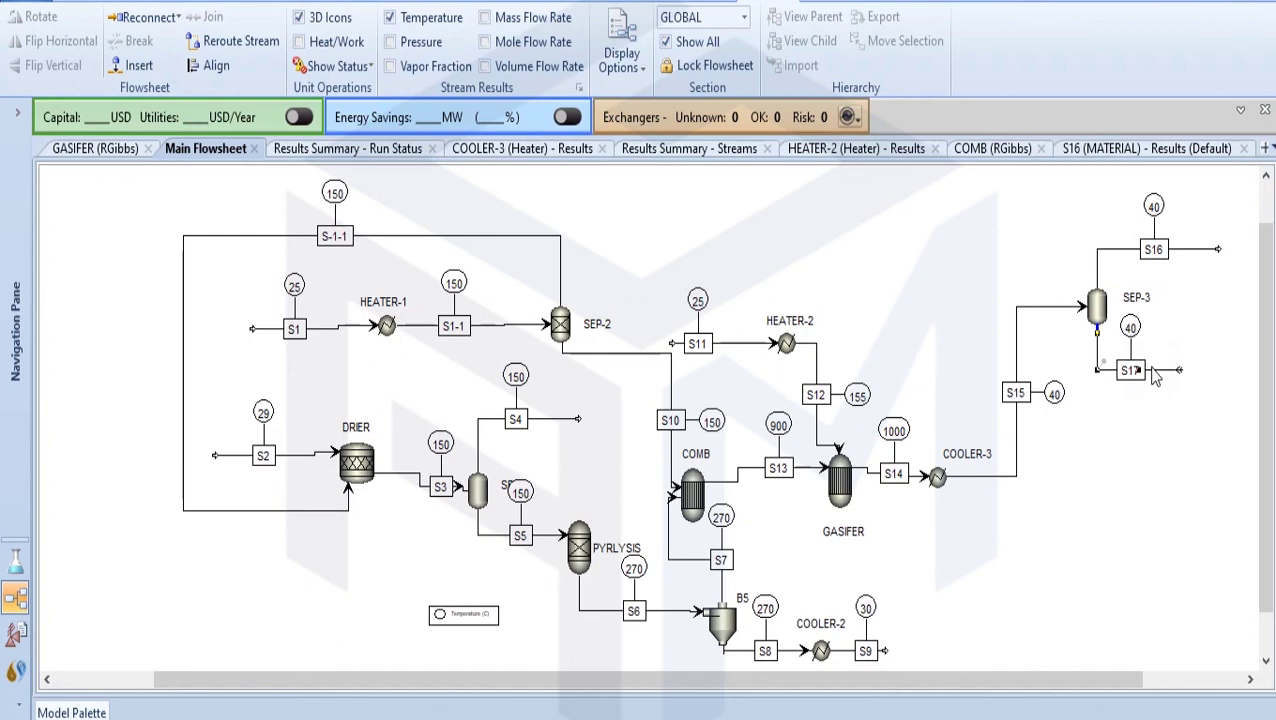
{"action": "double_click", "coordinate": [1153, 375]}
{"action": "scroll", "coordinate": [140, 465], "scroll_direction": "down", "scroll_amount": 2}
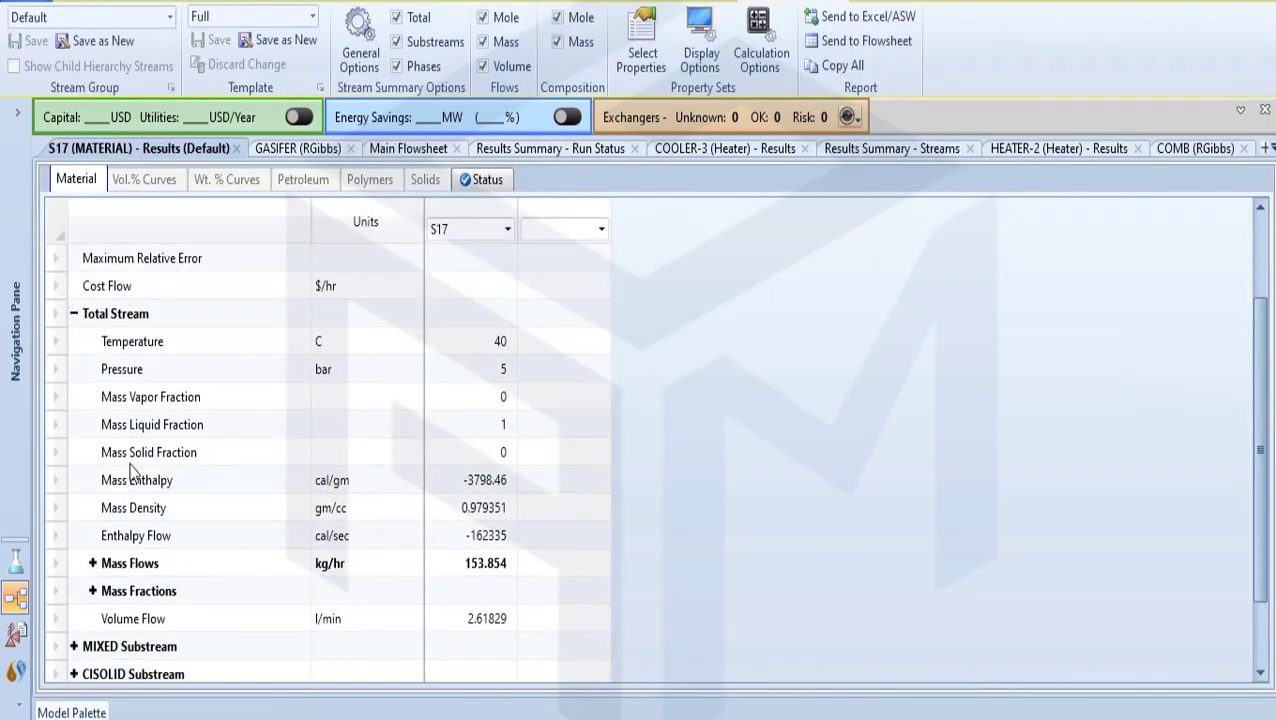
{"action": "scroll", "coordinate": [130, 470], "scroll_direction": "down", "scroll_amount": 1}
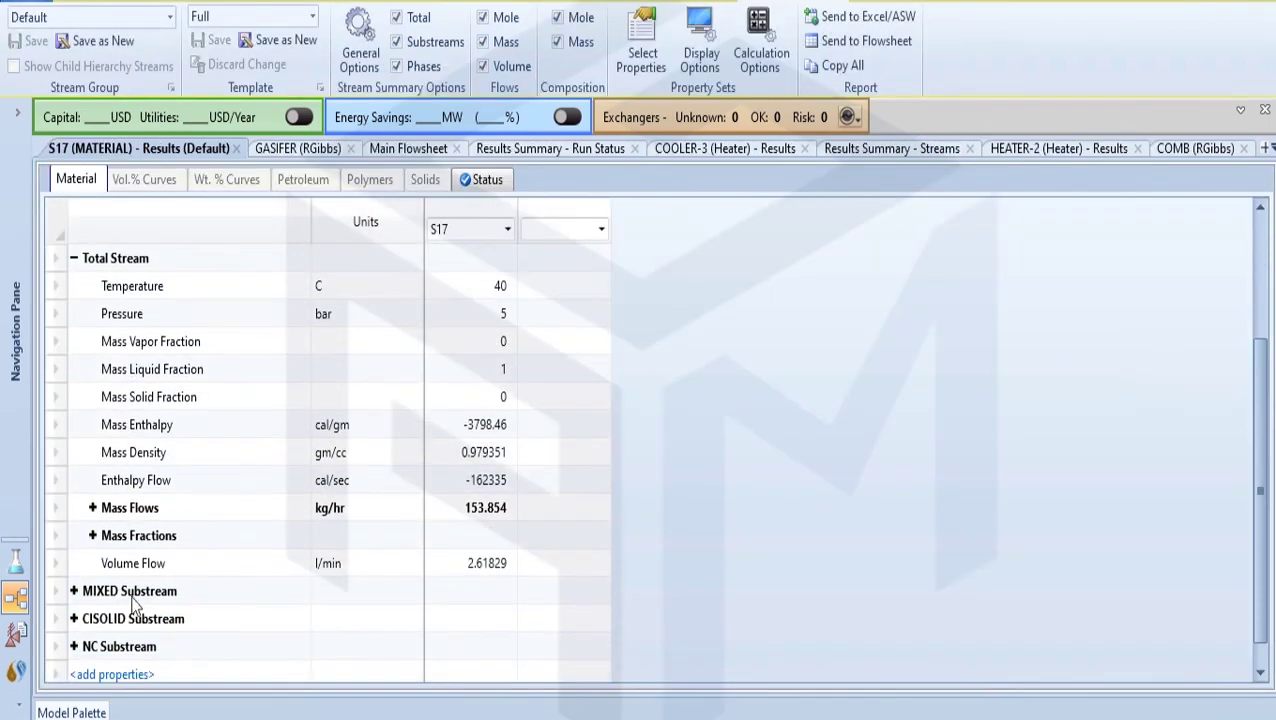
Expand S17's mass flows to read the individual component flow rates, collapse them, and return to the main flowsheet.
{"action": "left_click", "coordinate": [91, 508]}
{"action": "scroll", "coordinate": [378, 610], "scroll_direction": "down", "scroll_amount": 4}
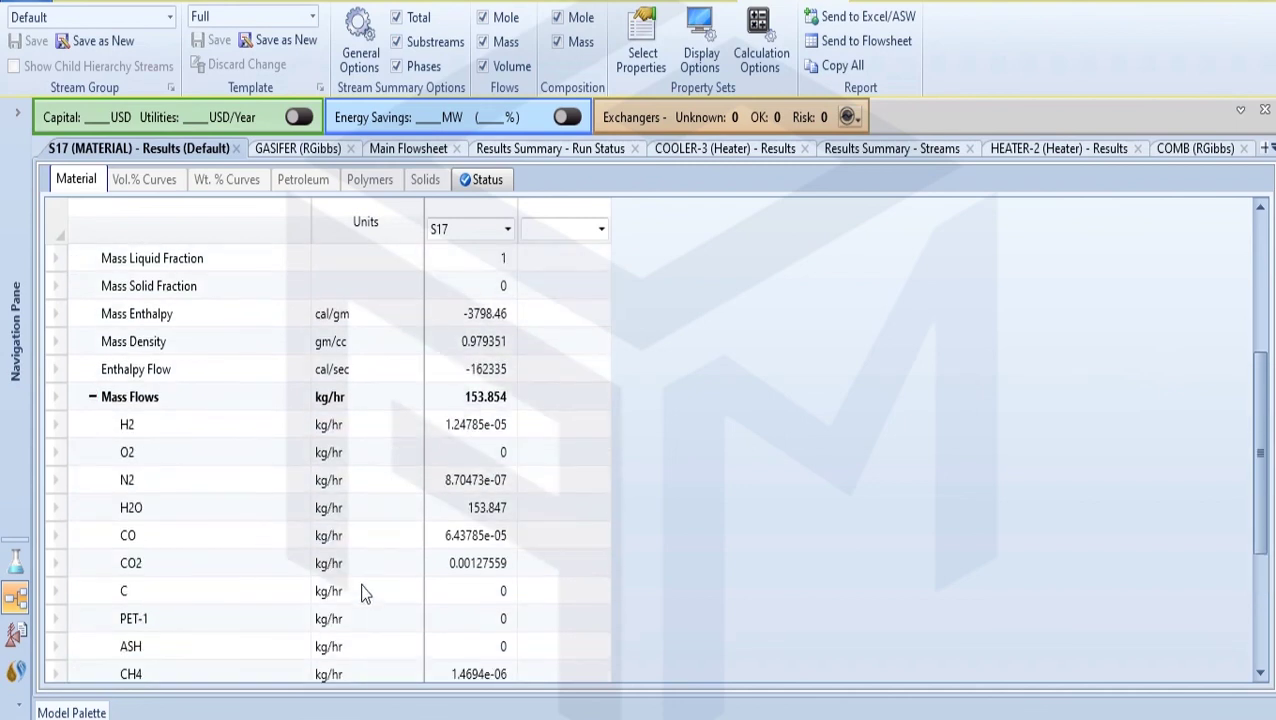
{"action": "scroll", "coordinate": [420, 558], "scroll_direction": "down", "scroll_amount": 1}
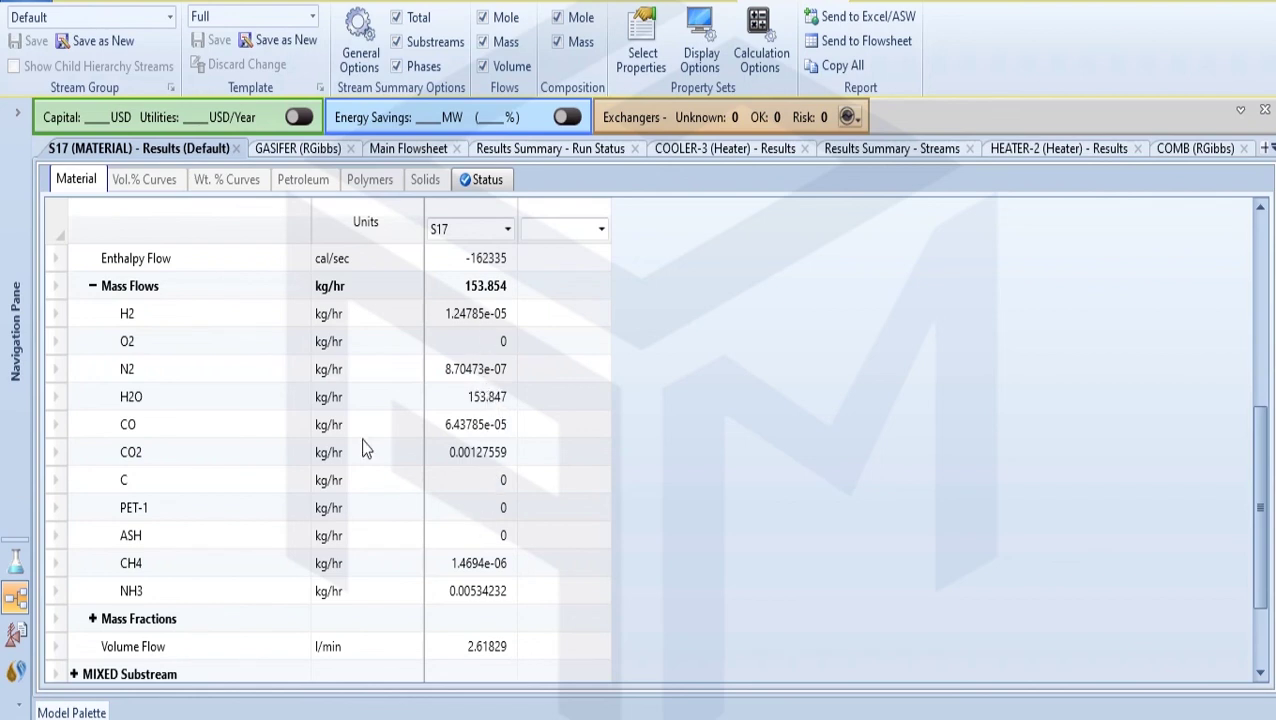
{"action": "left_click", "coordinate": [92, 286]}
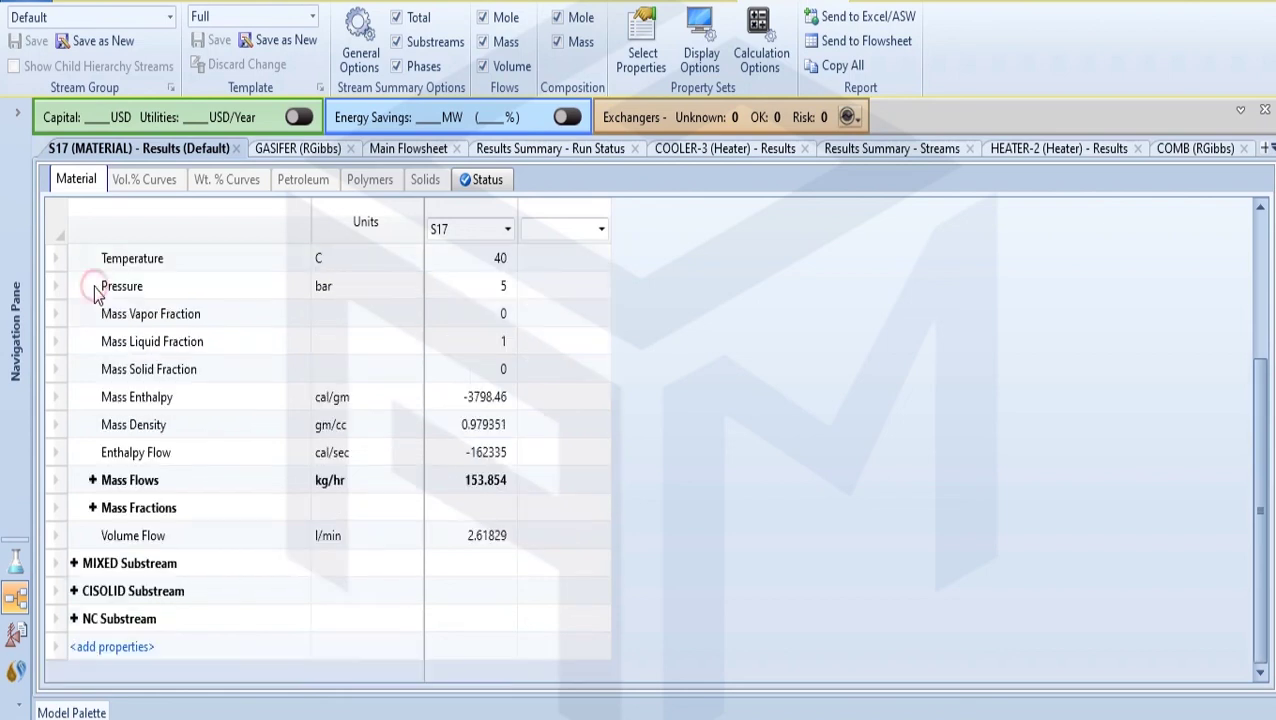
{"action": "left_click", "coordinate": [413, 152]}
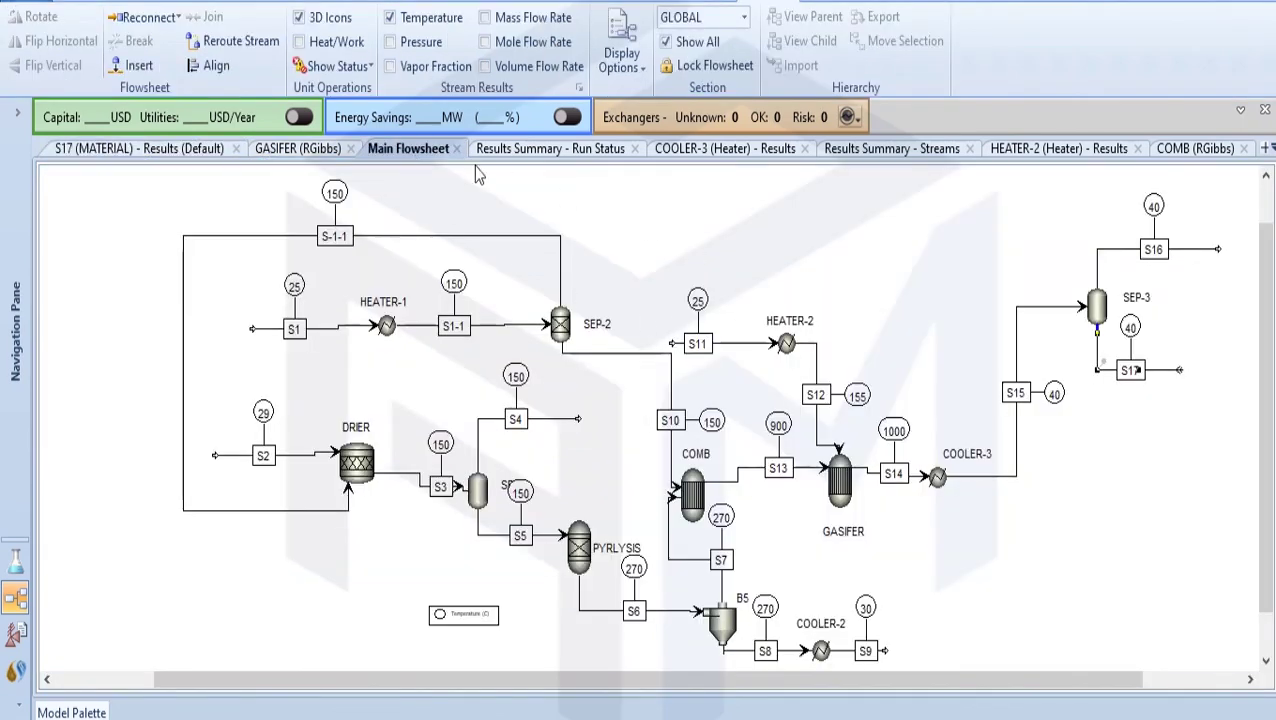